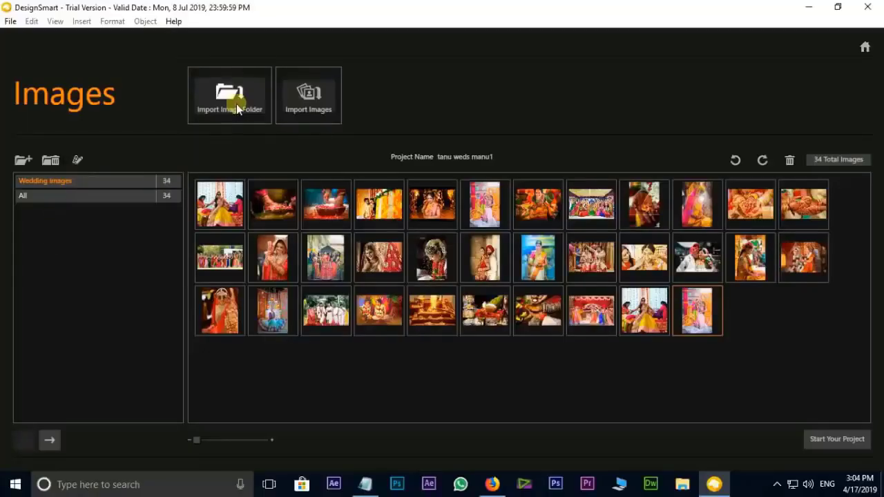
Step: Import the 'wedding png' folder as a category, show all 35 images, and apply a template to the spread
click(230, 95)
click(305, 311)
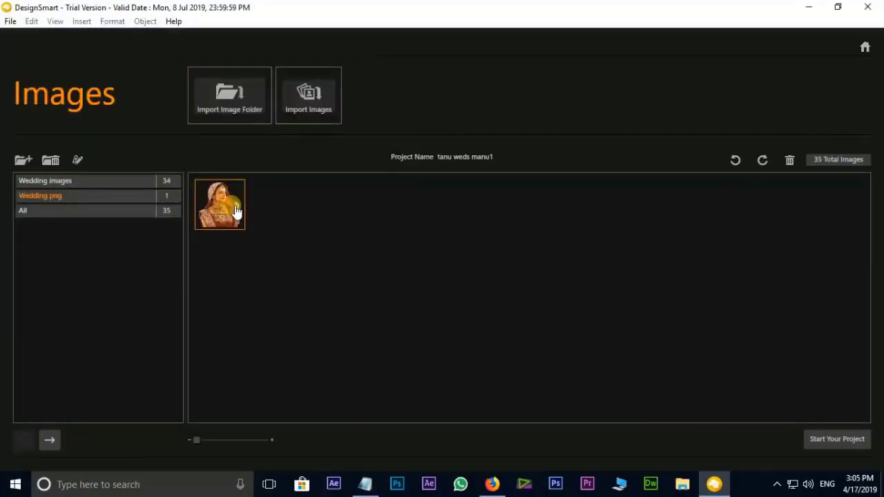
click(23, 211)
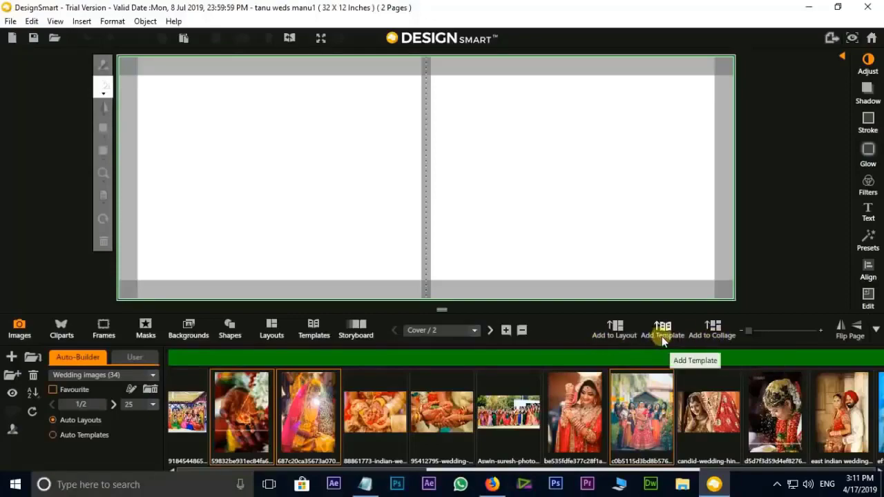
click(663, 331)
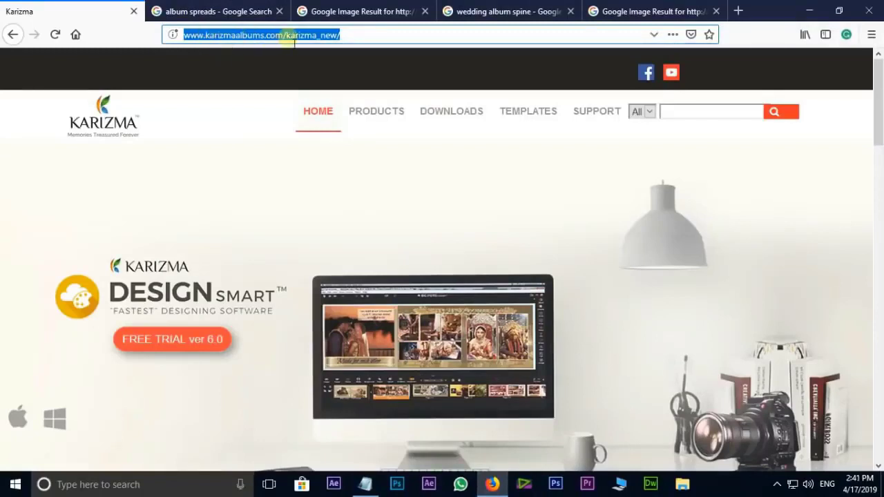
key(Return)
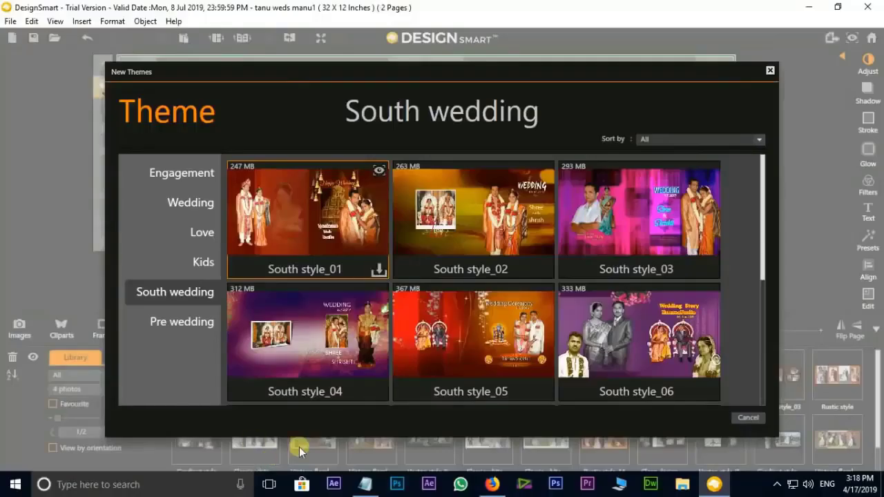
Step: Apply the Pre wedding Vol_11 template, filtered to 8-photo layouts, to the spread
click(198, 322)
scroll(759, 288, down, 2)
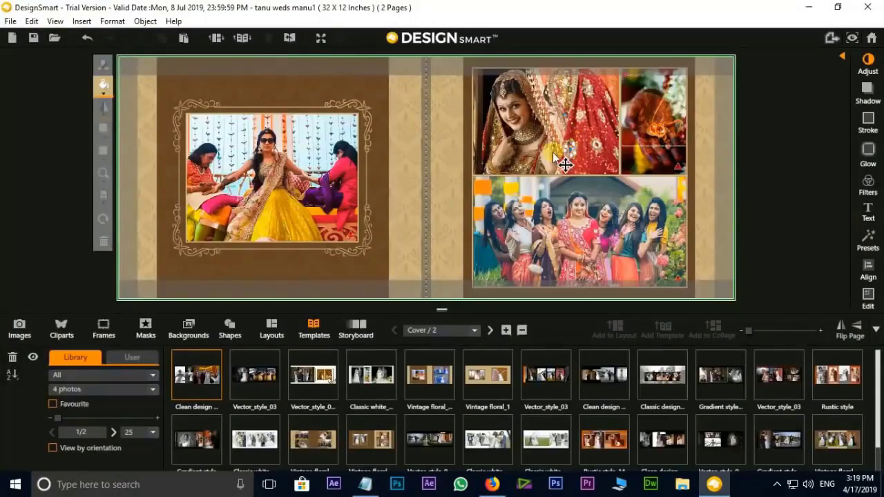
click(152, 389)
double_click(421, 397)
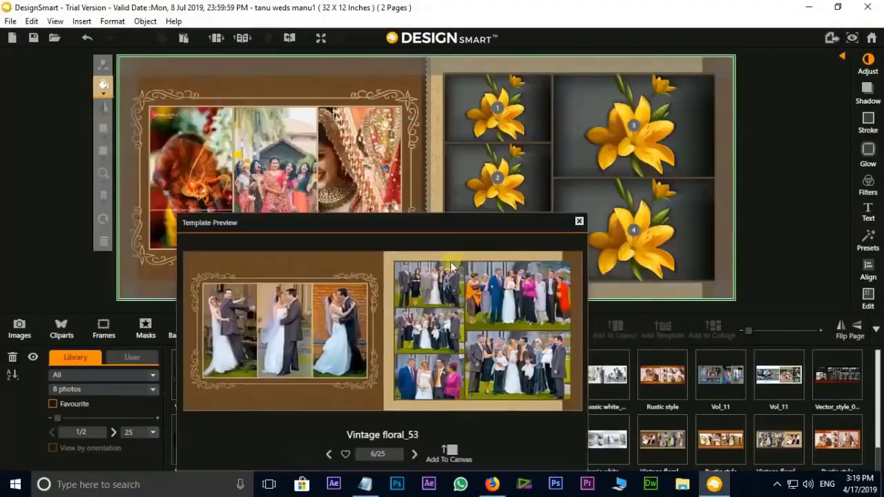
click(417, 454)
click(449, 456)
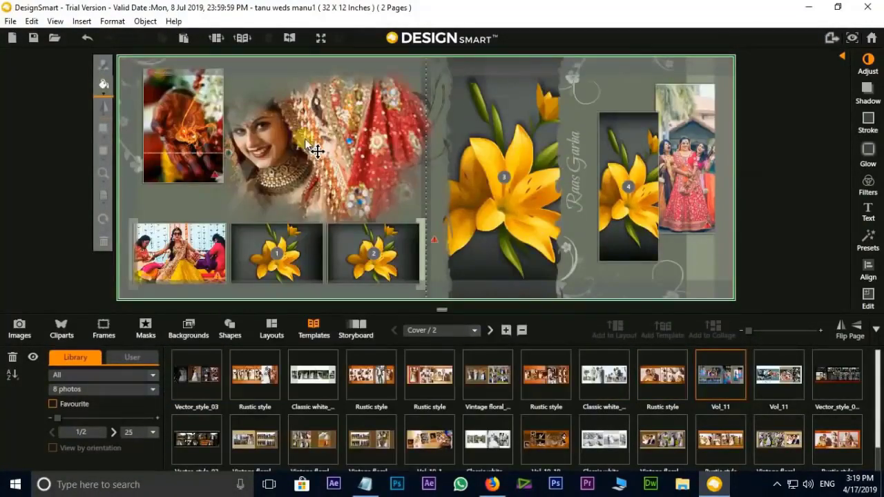
Step: Fill the frames with wedding photos and reposition the bride and hands photos
click(19, 328)
drag(318, 412, 493, 233)
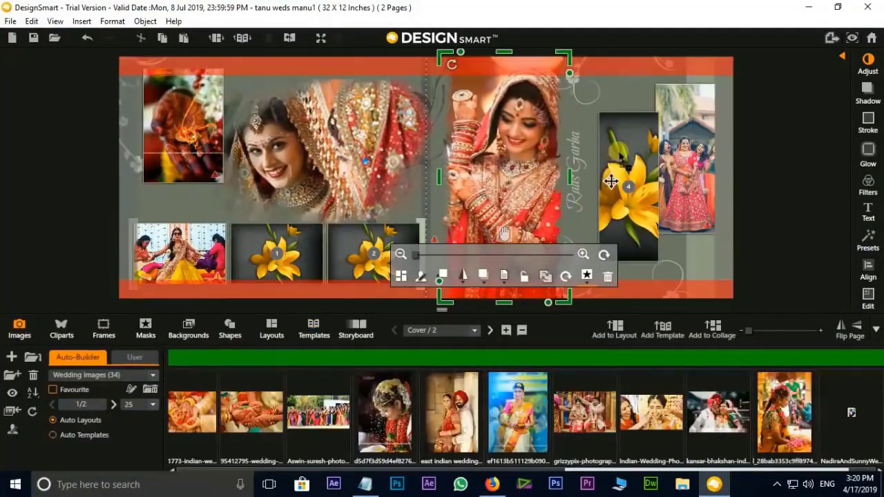
drag(718, 412, 625, 179)
drag(252, 391, 276, 252)
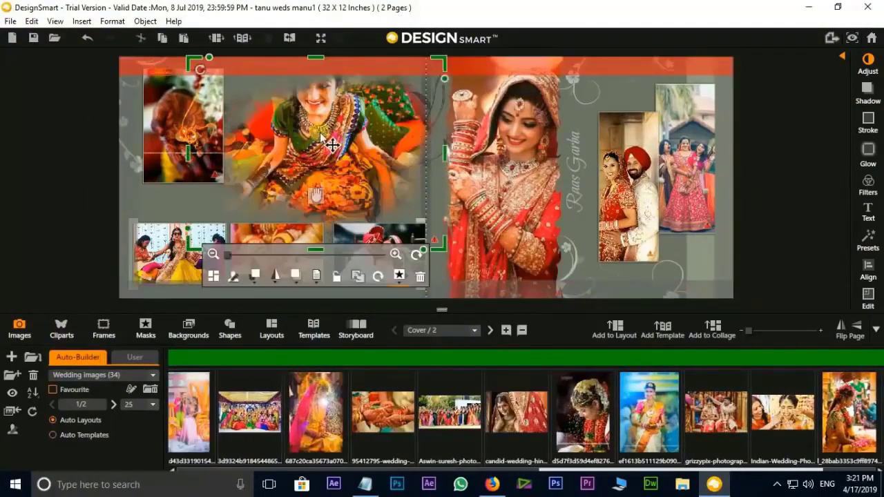
click(583, 151)
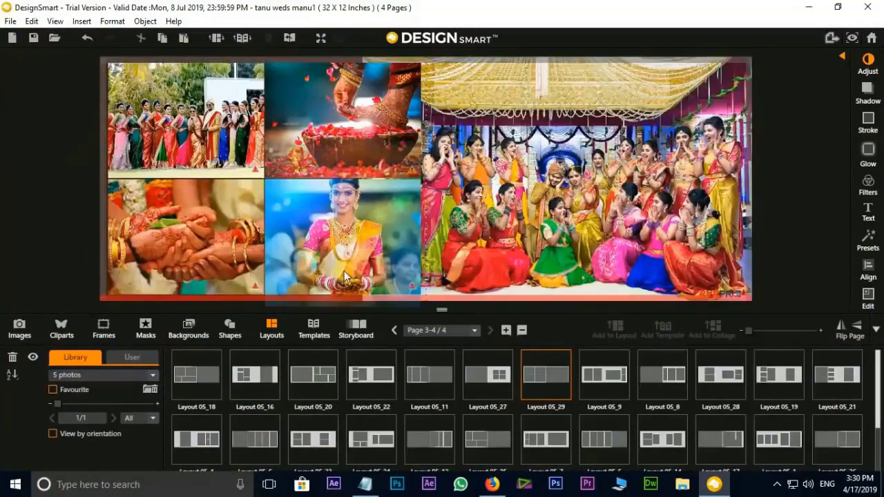
drag(366, 267, 342, 277)
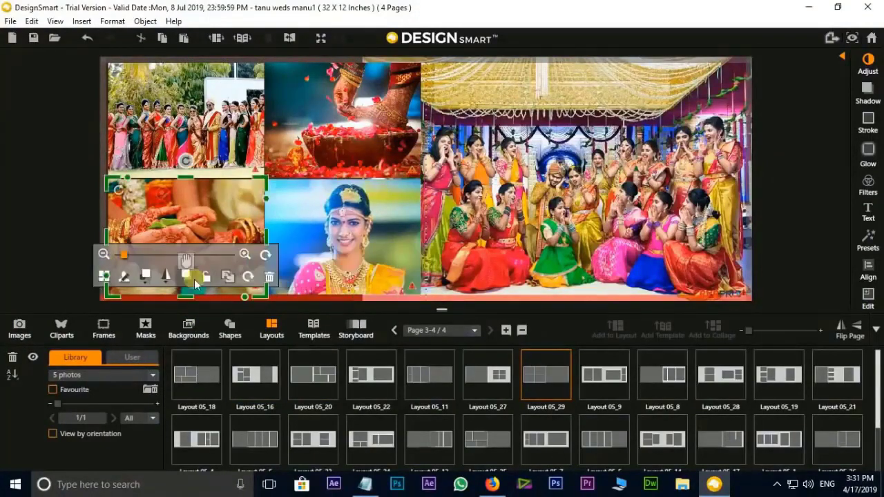
drag(194, 278, 183, 264)
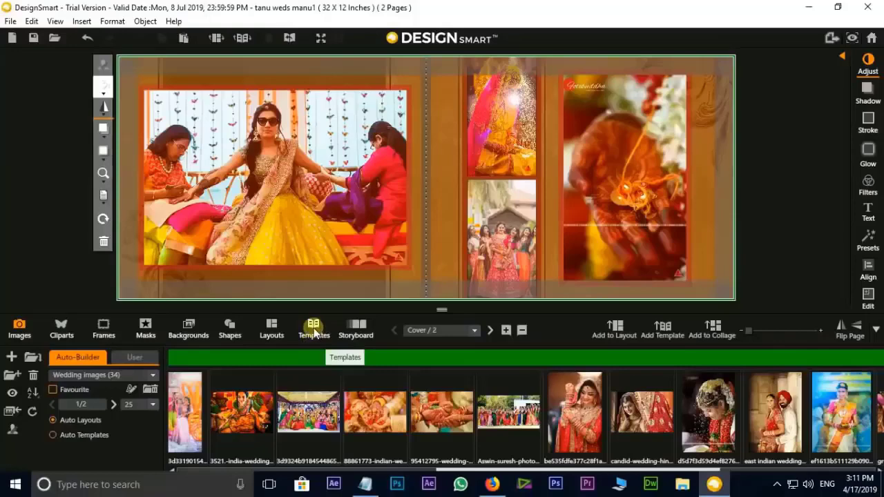
Step: Try Vector_style_03 from all template categories, then apply the Gradient style template
click(315, 330)
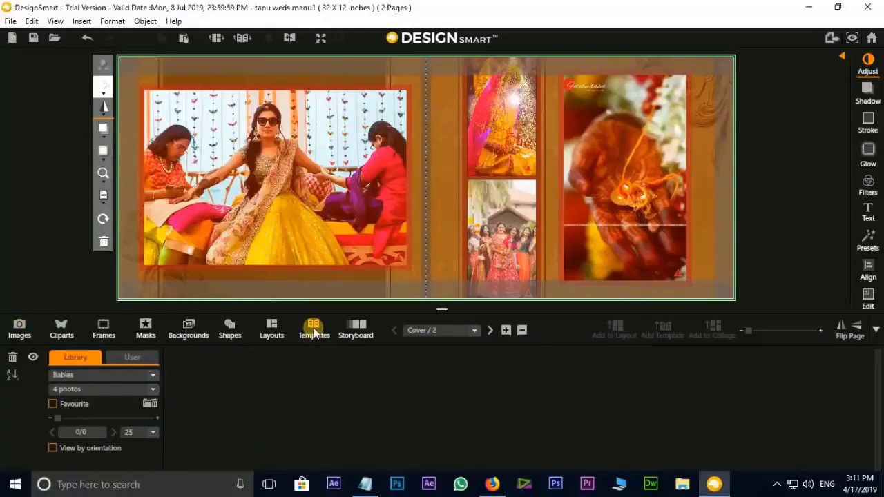
click(80, 376)
scroll(152, 442, down, 3)
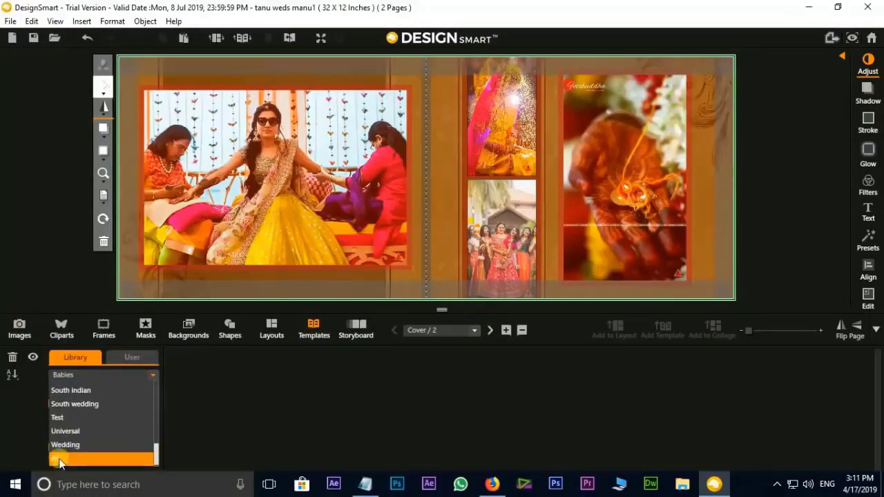
click(59, 460)
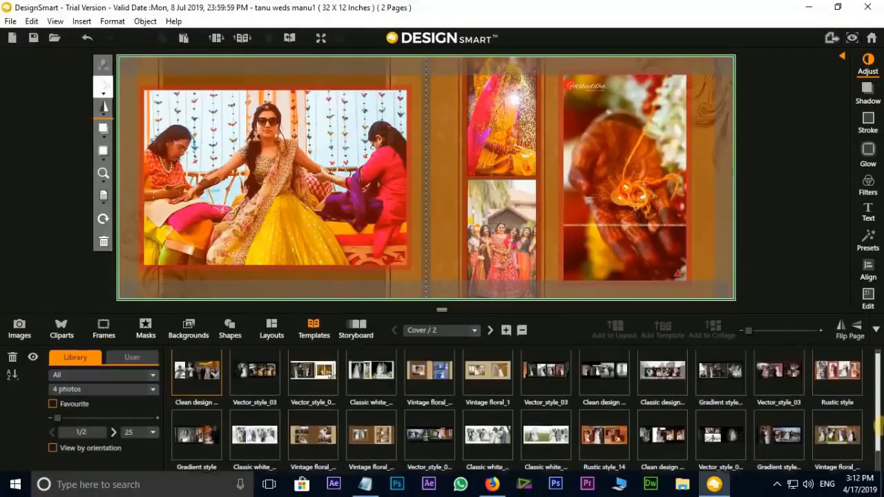
click(237, 375)
mouse_move(516, 222)
mouse_down()
mouse_move(405, 173)
mouse_move(457, 221)
mouse_move(487, 220)
mouse_move(597, 144)
mouse_up()
click(525, 406)
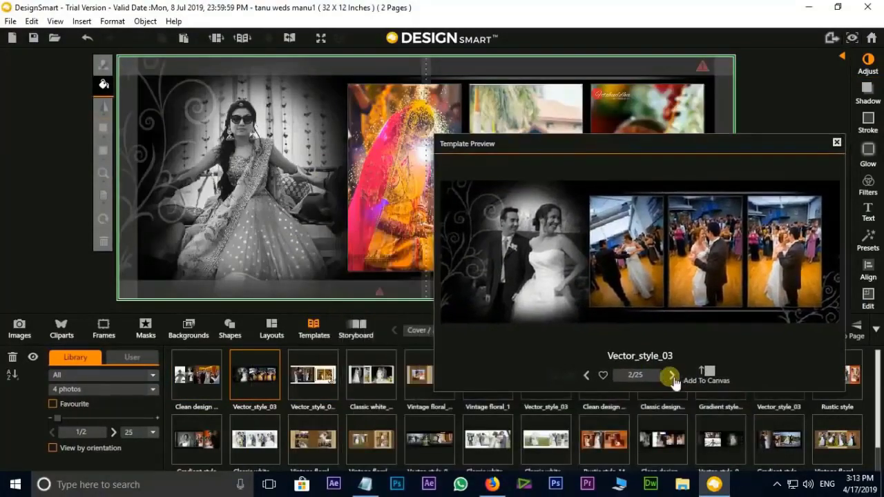
click(671, 375)
click(672, 375)
click(672, 375)
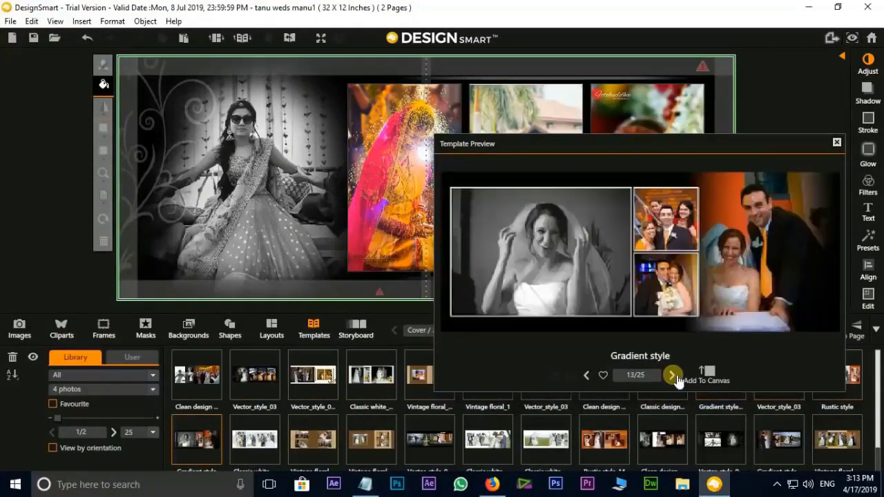
click(706, 372)
mouse_move(578, 144)
mouse_down()
mouse_move(612, 221)
mouse_move(603, 222)
mouse_up()
Step: Replace the large left photo with a different project photo
click(297, 137)
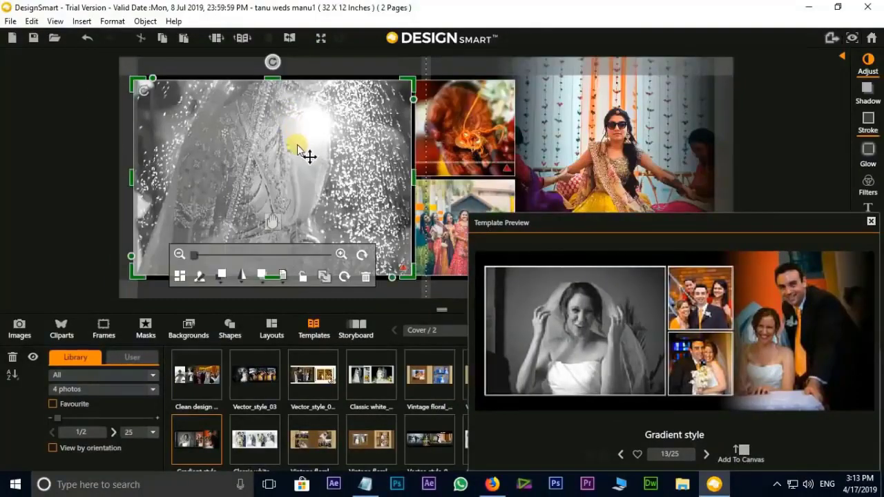
drag(297, 138, 295, 290)
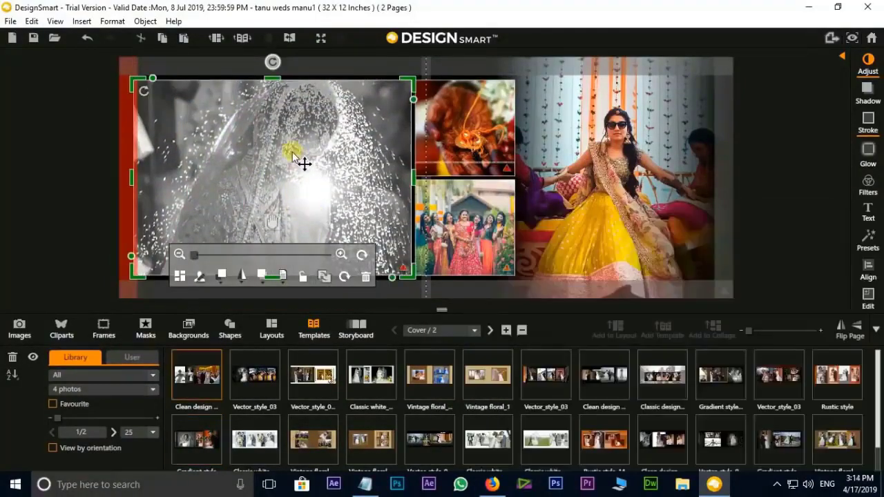
click(20, 328)
drag(265, 413, 316, 253)
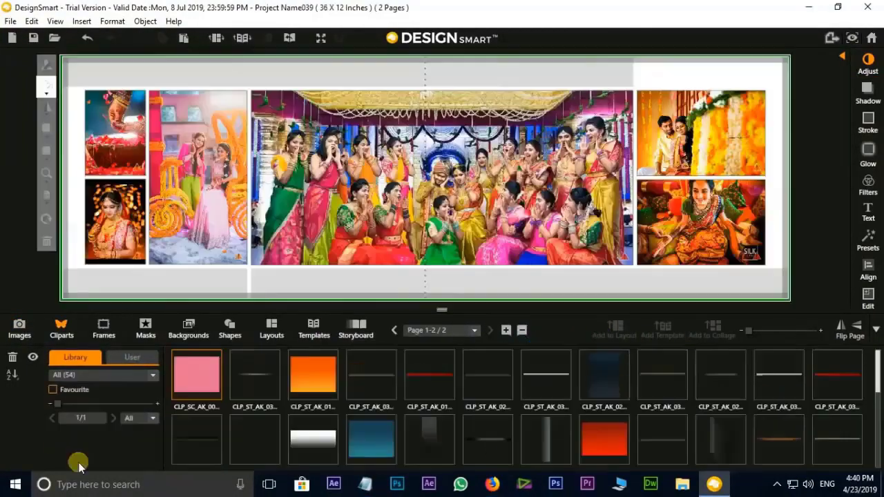
Step: Place the Love clipart at the bottom of the spread
scroll(352, 426, down, 5)
click(352, 426)
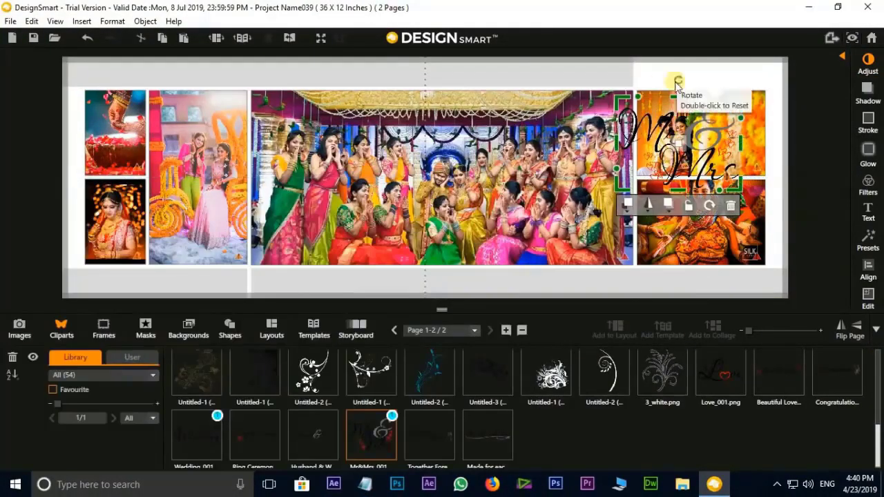
drag(722, 376, 621, 276)
Step: Try and undo a yellow frame, then give the centre photo a brush-edged mask
click(104, 328)
drag(371, 376, 608, 233)
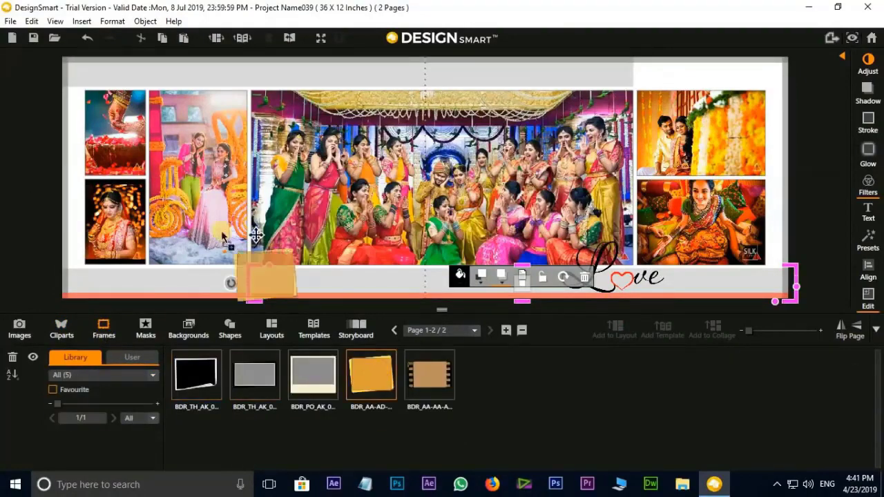
key(ctrl+z)
click(145, 328)
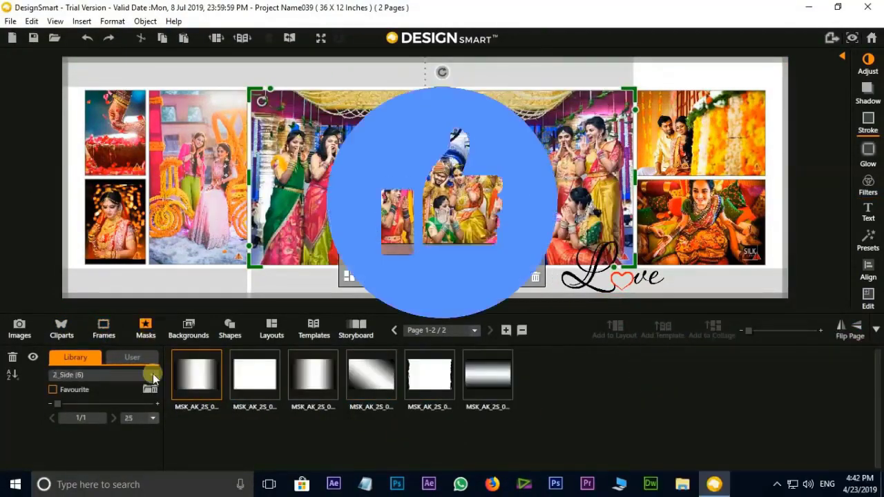
drag(326, 423, 628, 191)
click(474, 366)
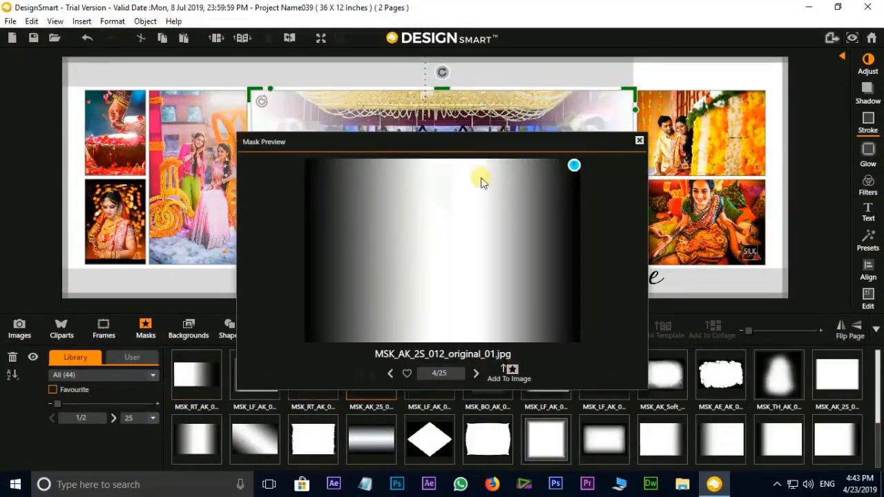
drag(479, 177, 288, 261)
click(286, 455)
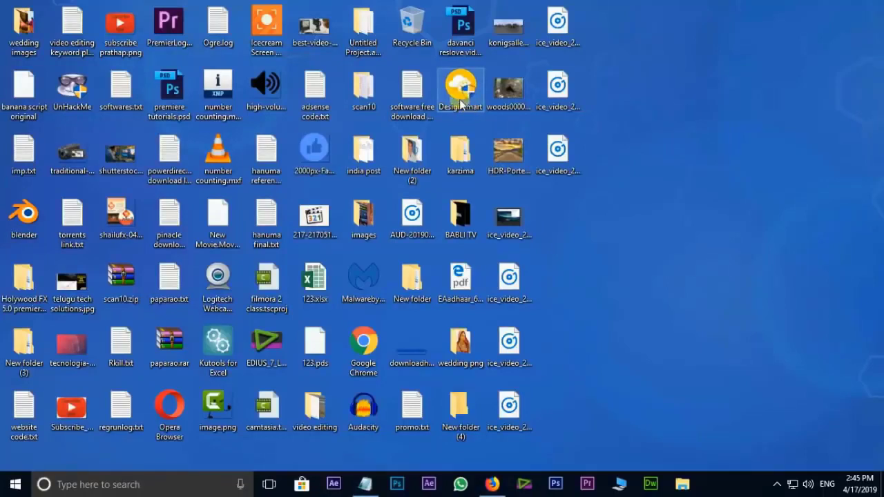
Step: Launch DesignSmart from the desktop and browse the 20 projects under All Projects
double_click(461, 89)
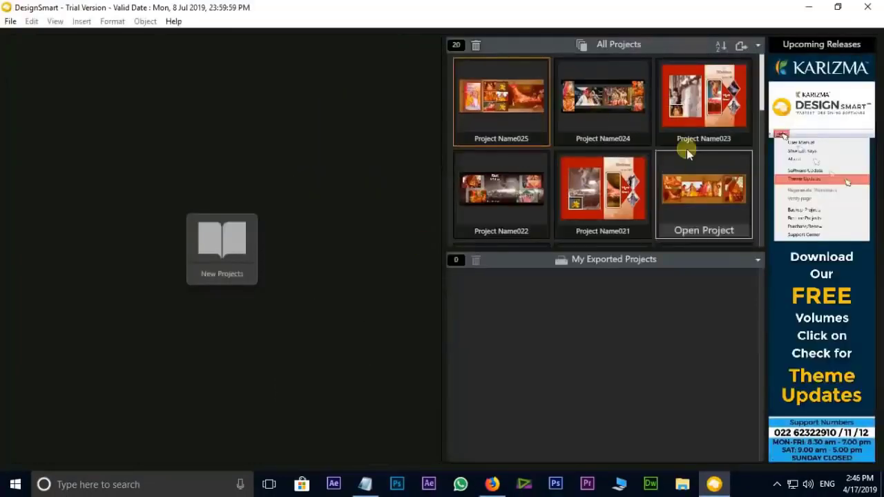
mouse_move(762, 103)
mouse_down()
mouse_move(761, 241)
mouse_move(749, 155)
mouse_up()
scroll(749, 154, up, 5)
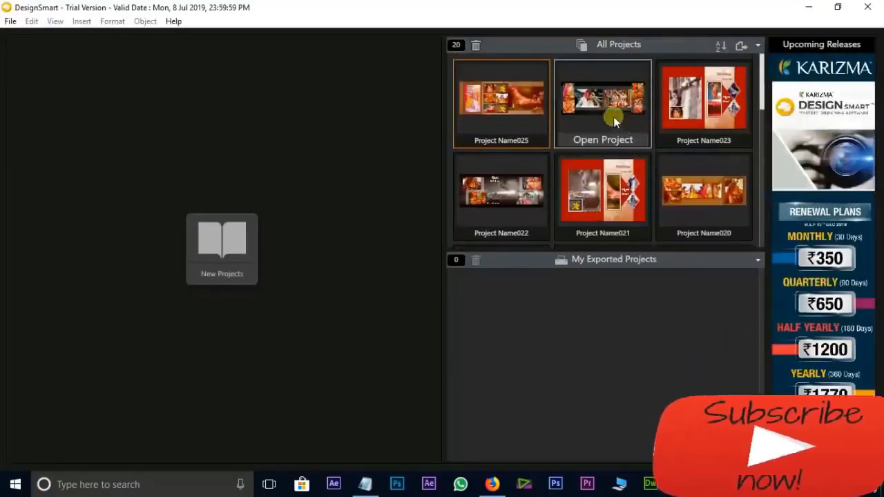
mouse_move(502, 96)
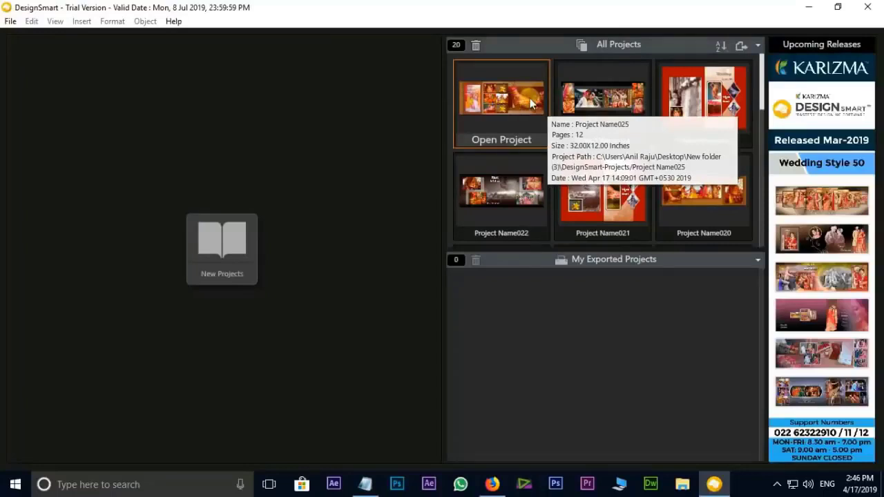
Step: Trash Project Name025 from All Projects and confirm Yes in the Delete Project dialog
click(489, 62)
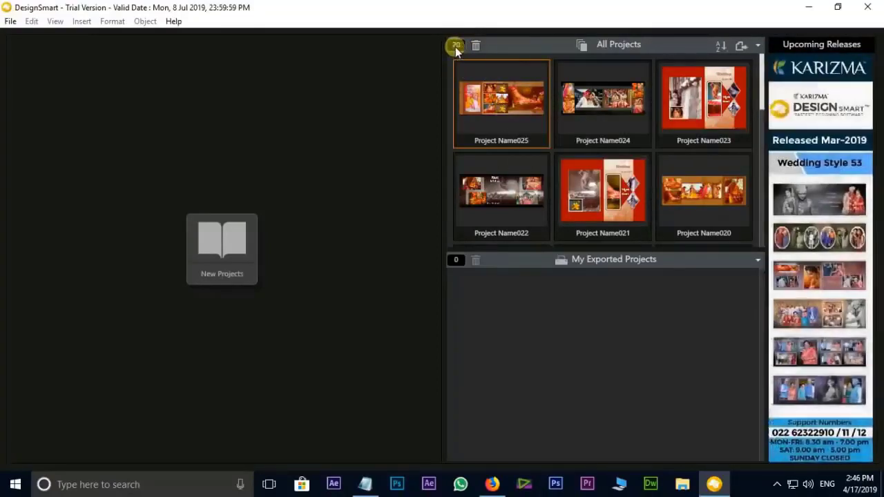
click(477, 46)
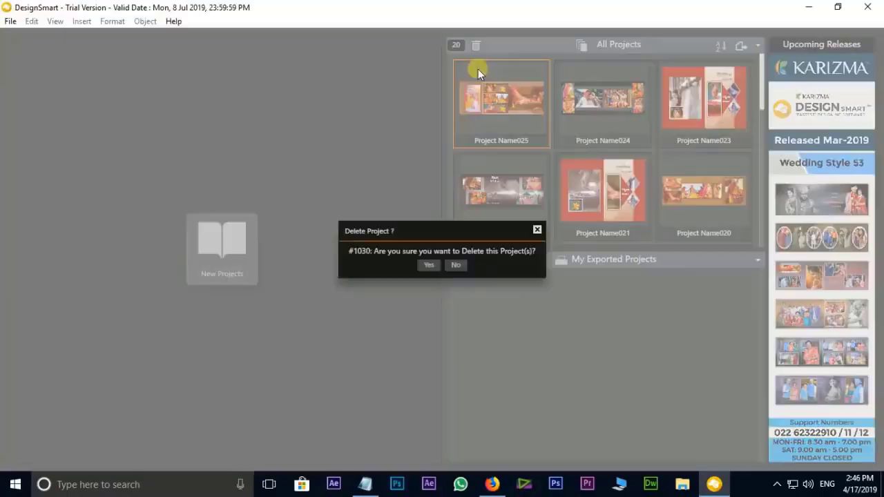
click(430, 265)
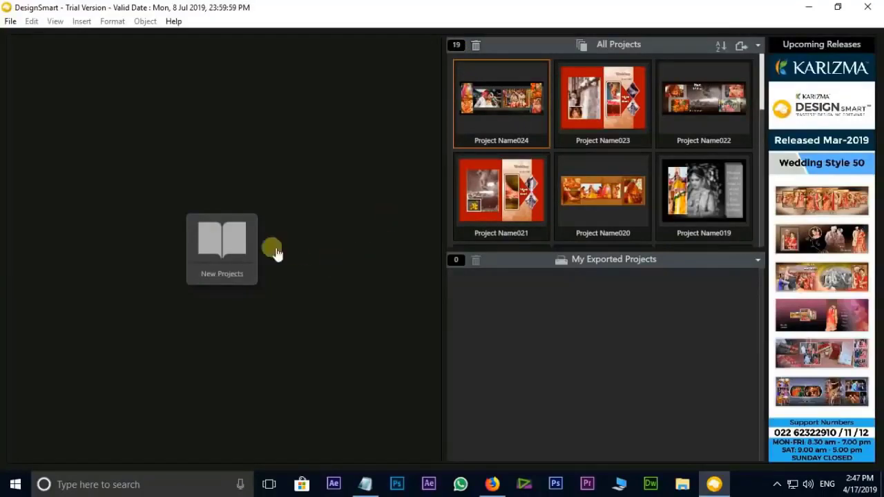
Step: Start a new project and name it 'tanu weds manu'
click(235, 249)
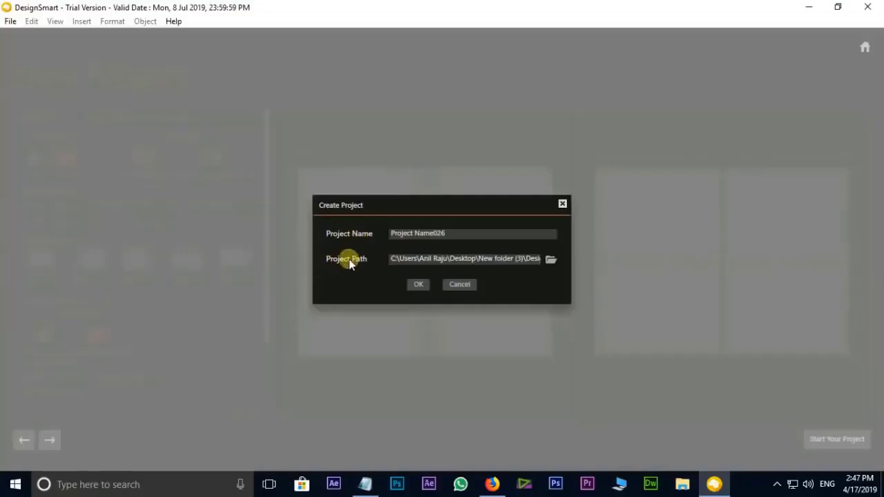
click(446, 233)
triple_click(407, 235)
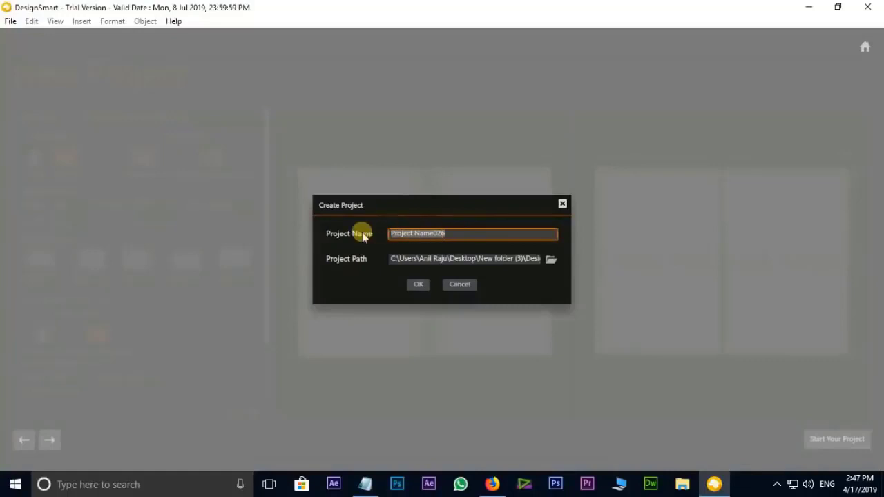
text(tanu weds man)
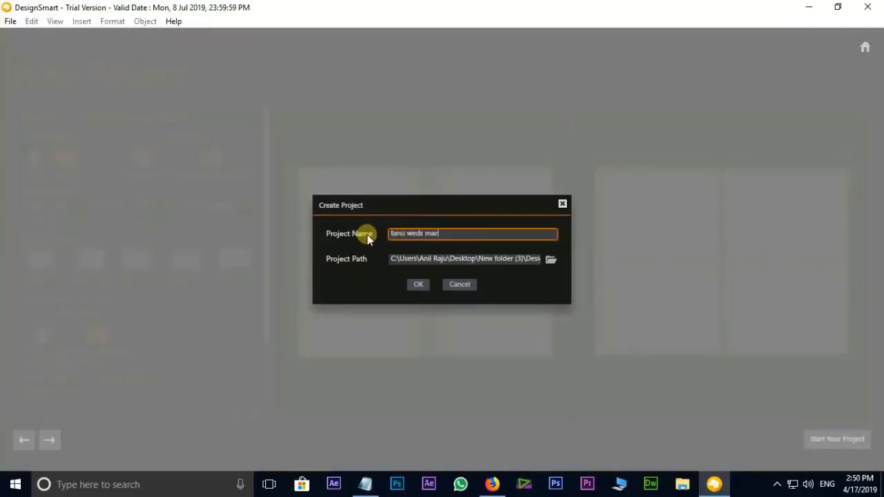
text(u)
Step: Set the project path to the karzima folder on the Desktop
click(550, 259)
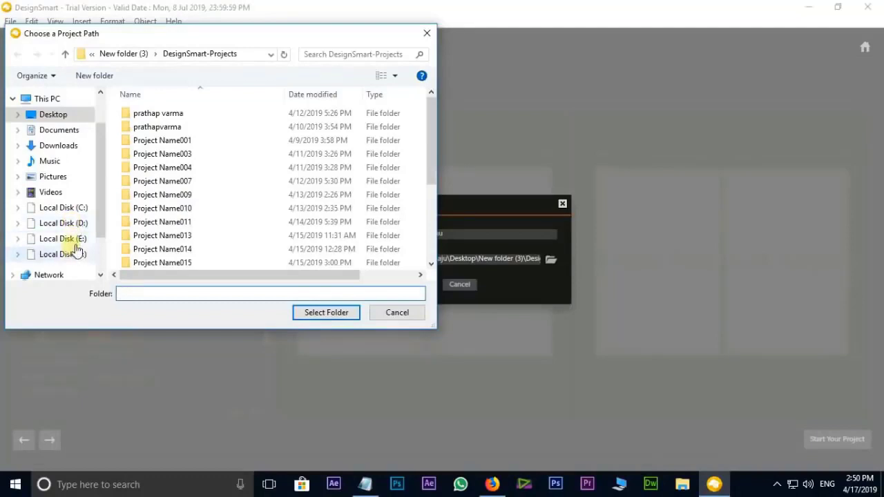
click(54, 114)
drag(432, 143, 426, 188)
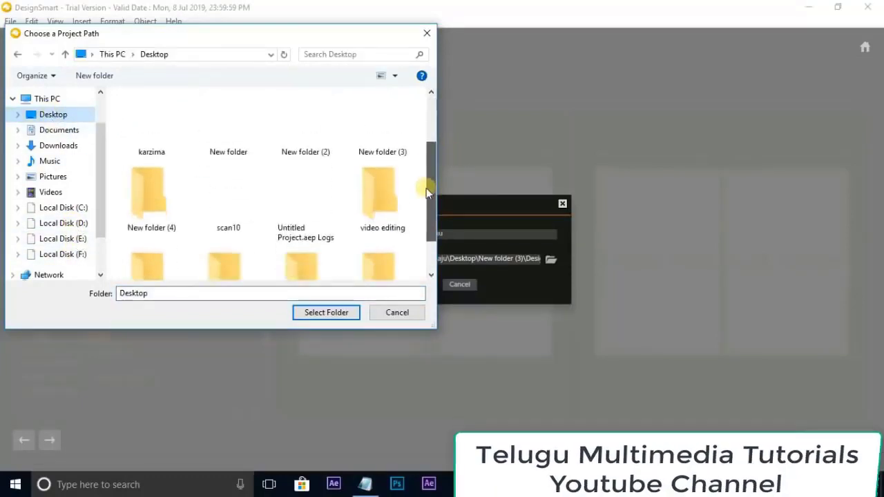
click(152, 158)
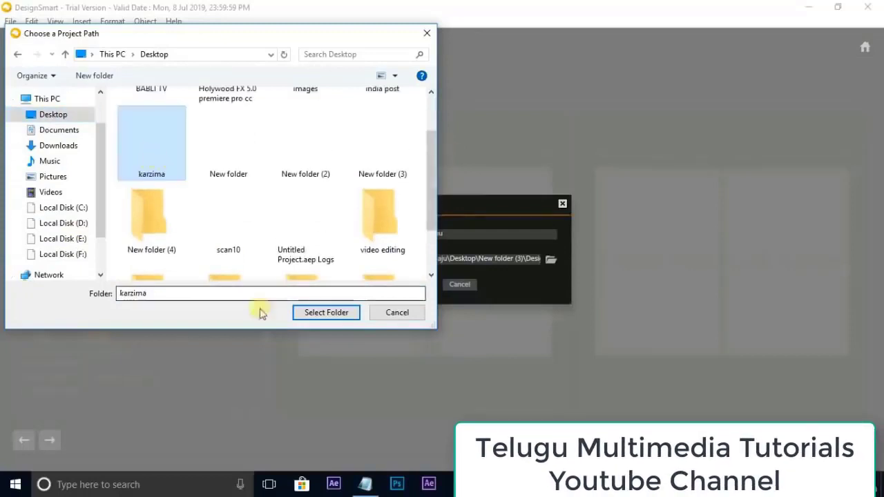
click(319, 313)
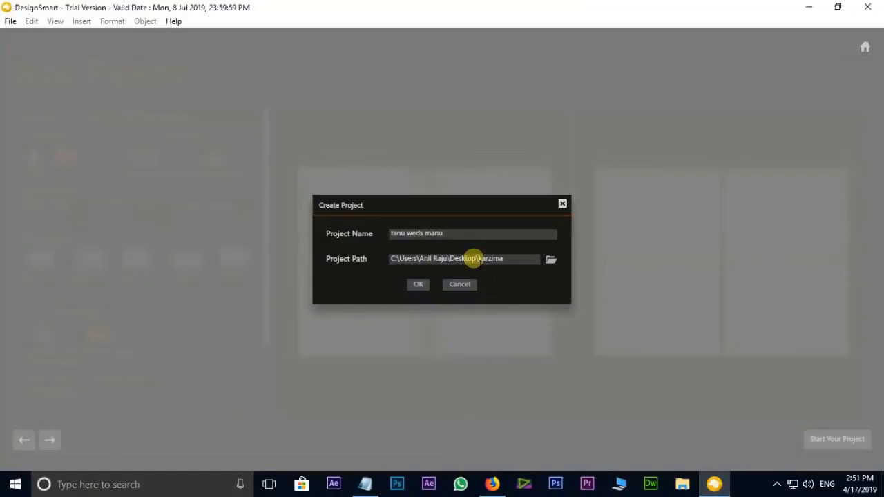
Step: Confirm the 'tanu weds manu' project details to open the New Project size setup
click(421, 286)
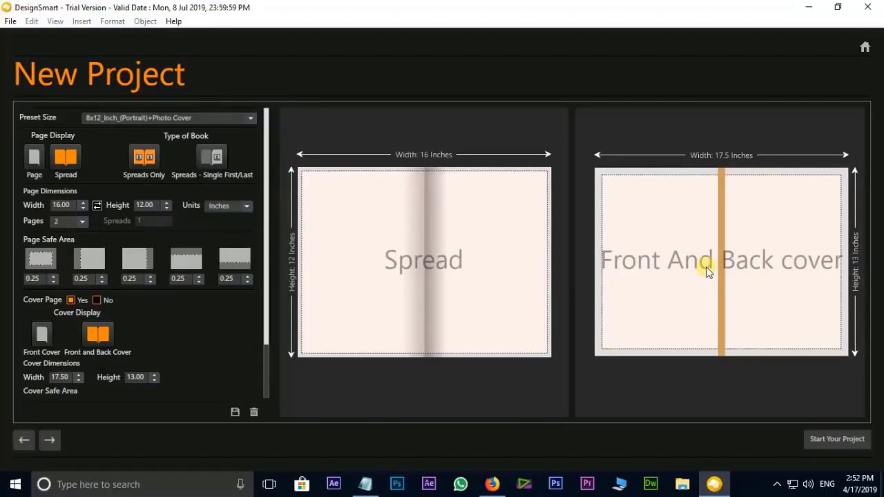
click(492, 484)
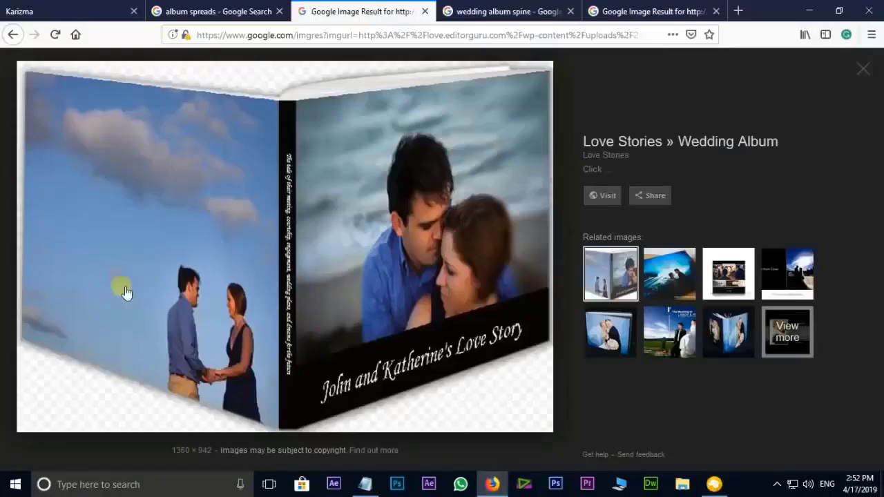
key(alt+Tab)
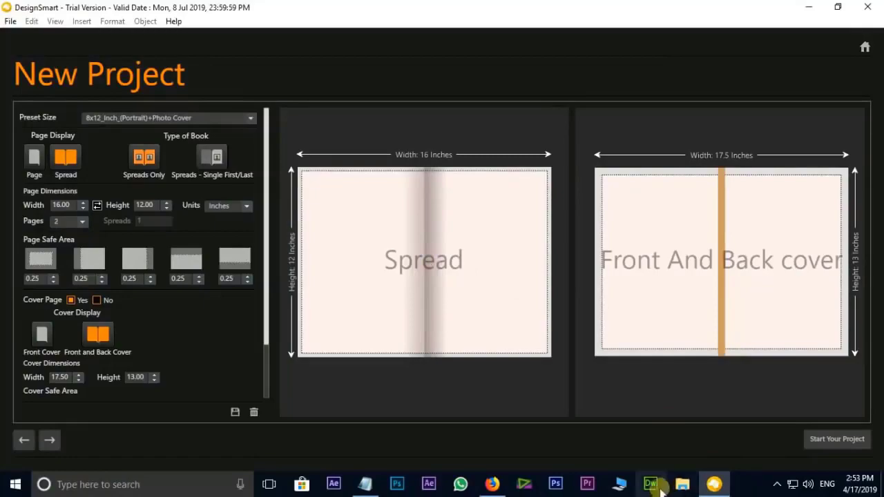
click(491, 484)
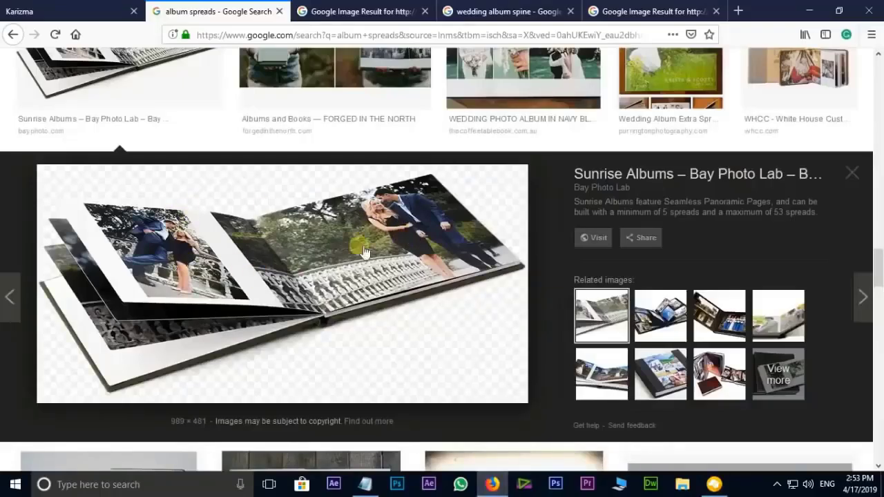
key(alt+Tab)
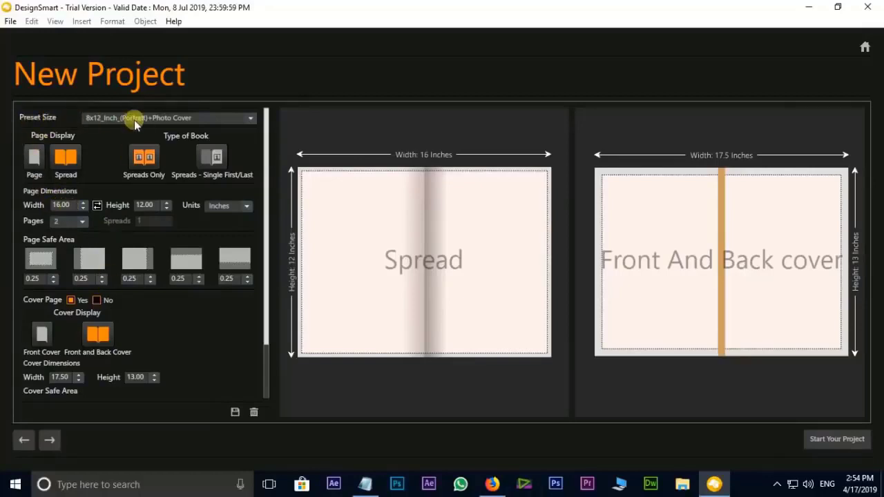
Step: Switch Preset Size from 14x10 to 15x12_Inch_(Landscape)+Photo Cover, giving a 33 x 12 inch spread
click(133, 118)
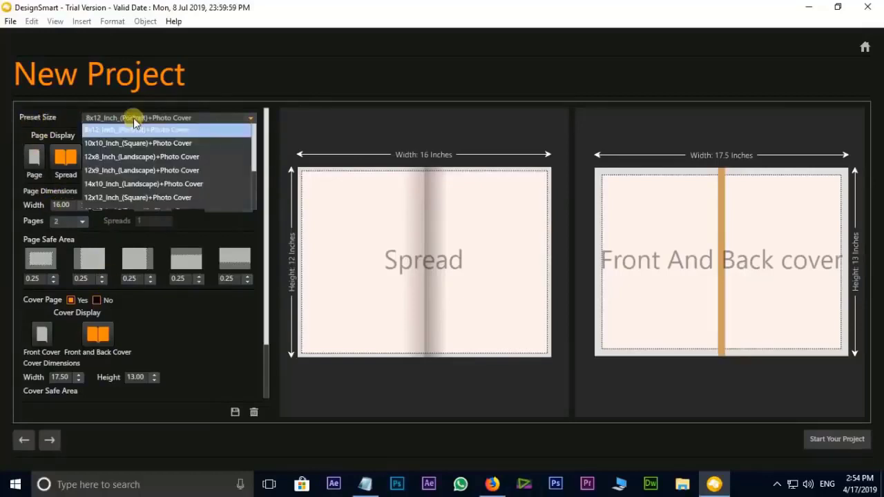
click(107, 187)
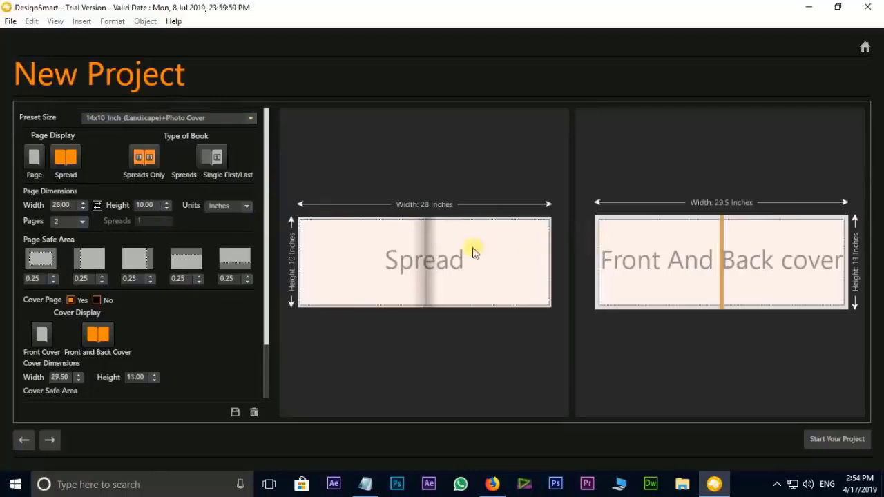
click(93, 118)
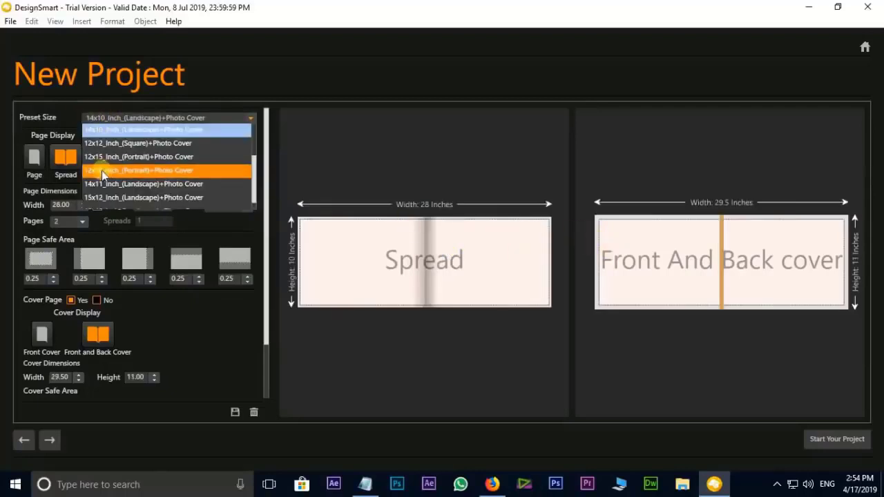
click(100, 197)
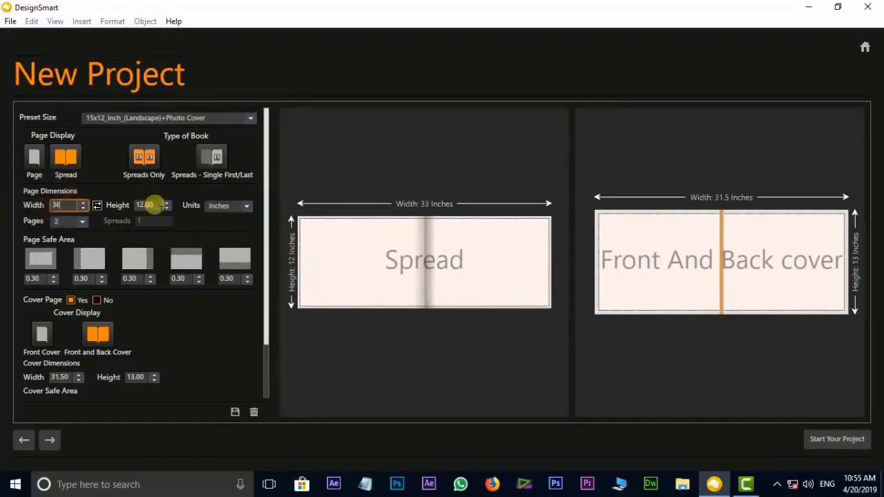
Step: Switch Units to Centimeters and back to Inches, keeping the 32 x 12 inch spread
click(246, 206)
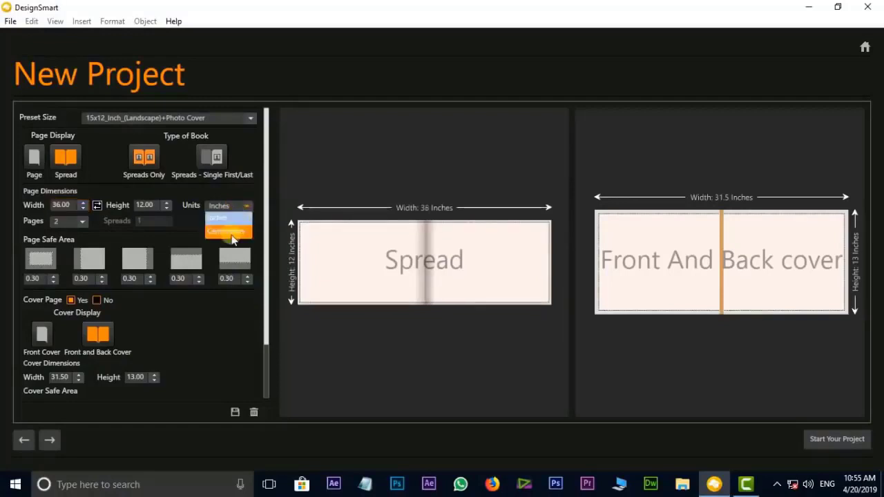
click(233, 235)
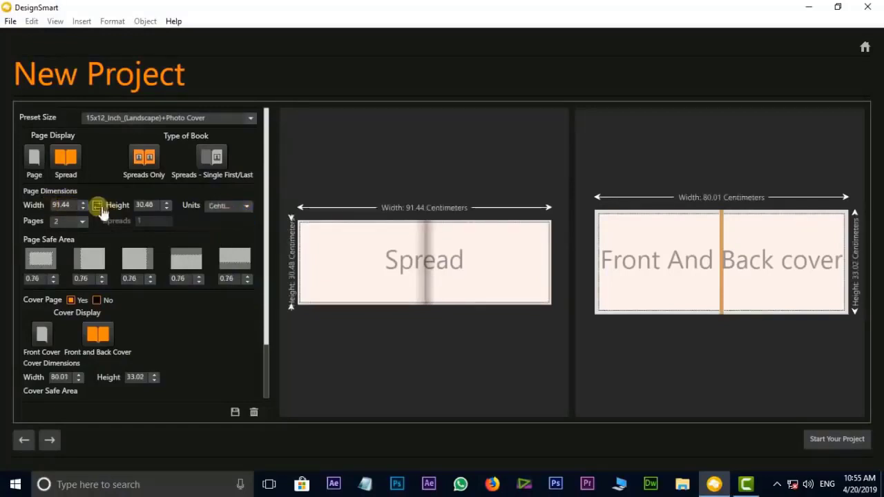
click(246, 205)
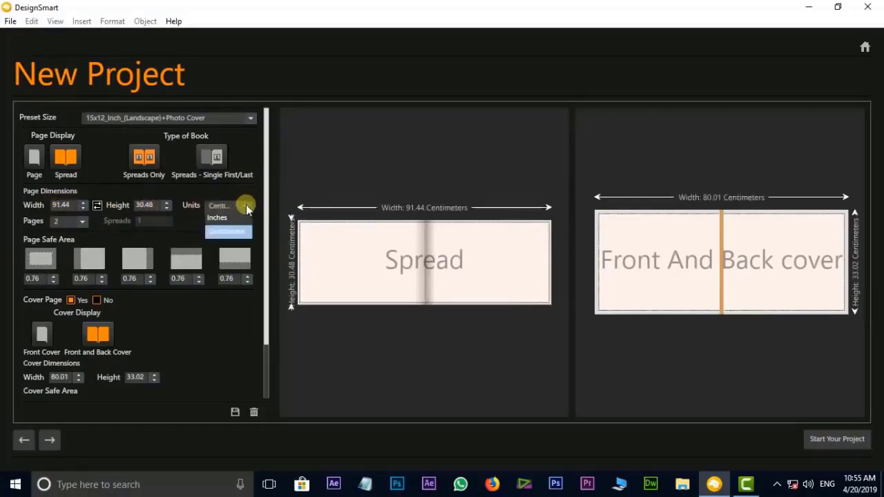
click(217, 219)
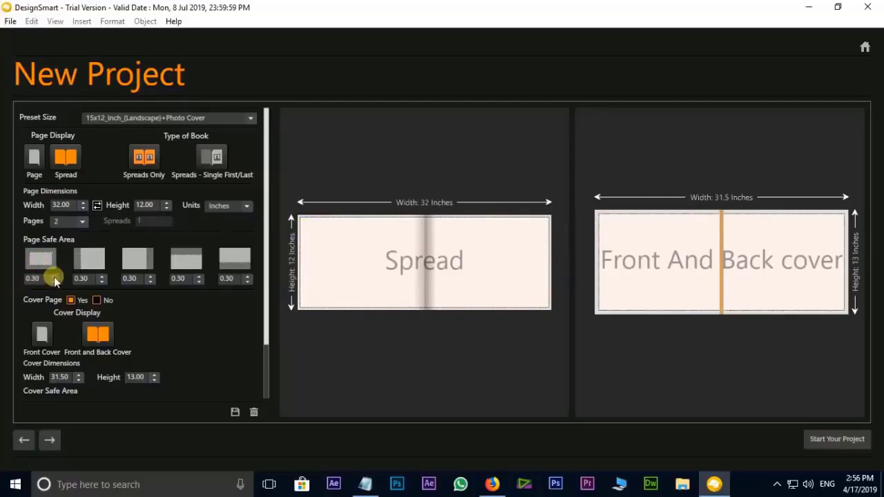
Step: Adjust the first safe-area margin and enter 0.69 in the second
click(55, 276)
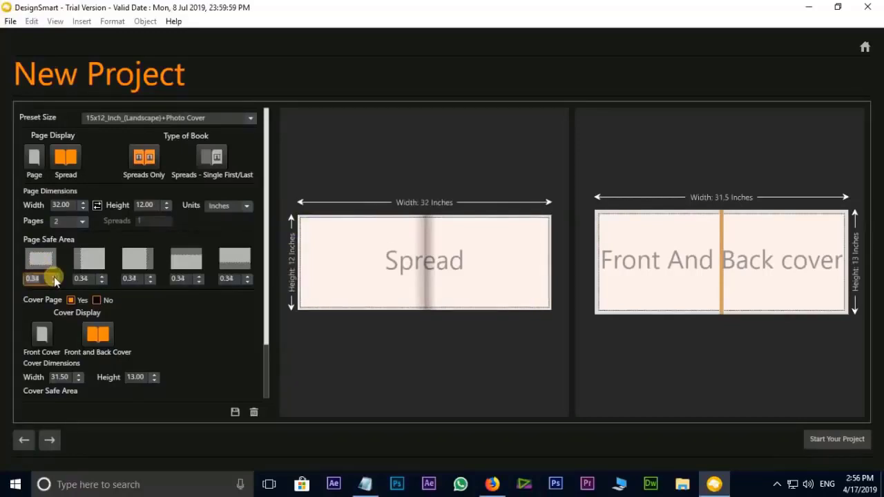
click(55, 278)
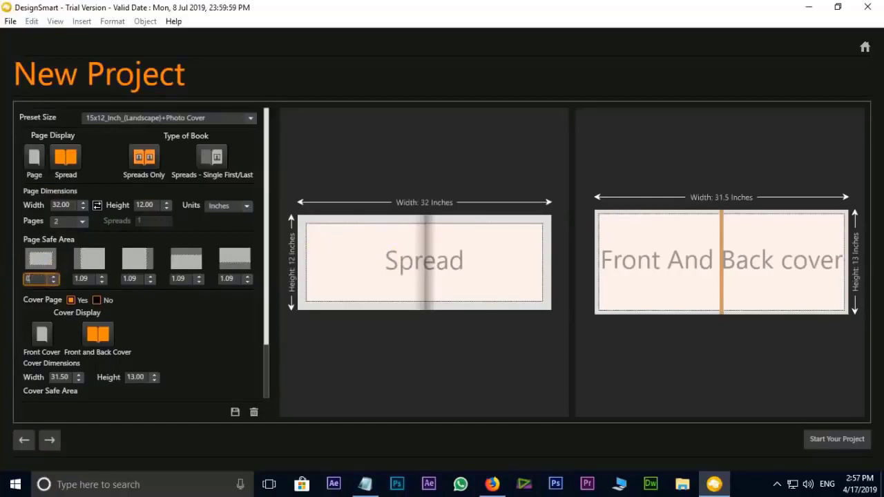
text(.30)
key(Return)
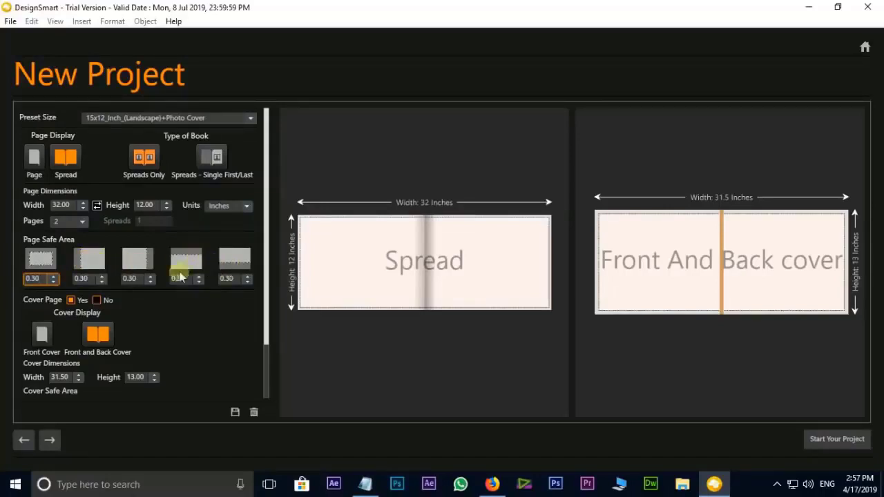
click(101, 278)
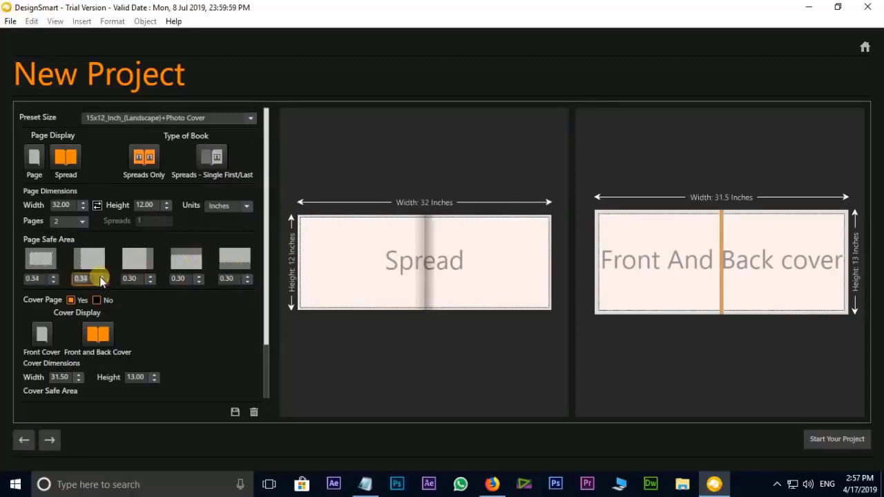
text(0.69)
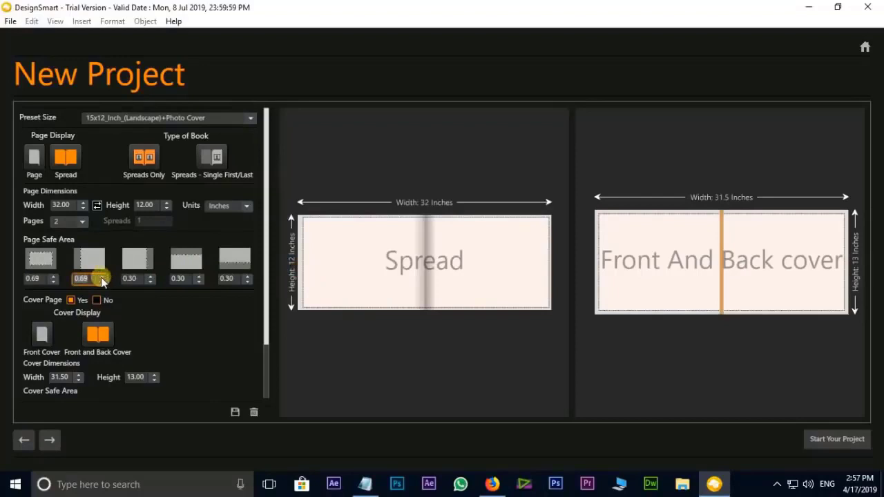
scroll(101, 278, up, 3)
scroll(101, 278, up, 3)
scroll(100, 279, up, 3)
scroll(101, 278, up, 3)
Step: Scroll-adjust the third, fourth and fifth safe-area margins
click(152, 277)
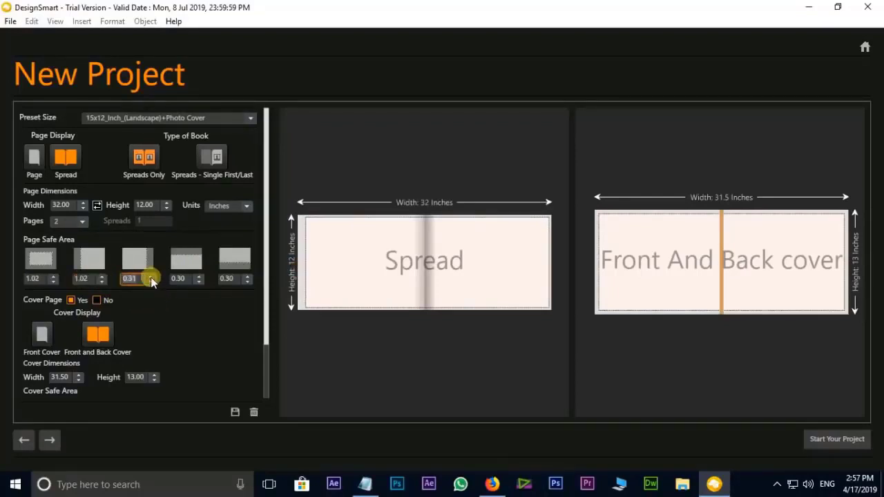
scroll(151, 279, up, 7)
scroll(151, 279, up, 7)
scroll(151, 279, up, 6)
scroll(152, 279, up, 15)
scroll(151, 279, up, 13)
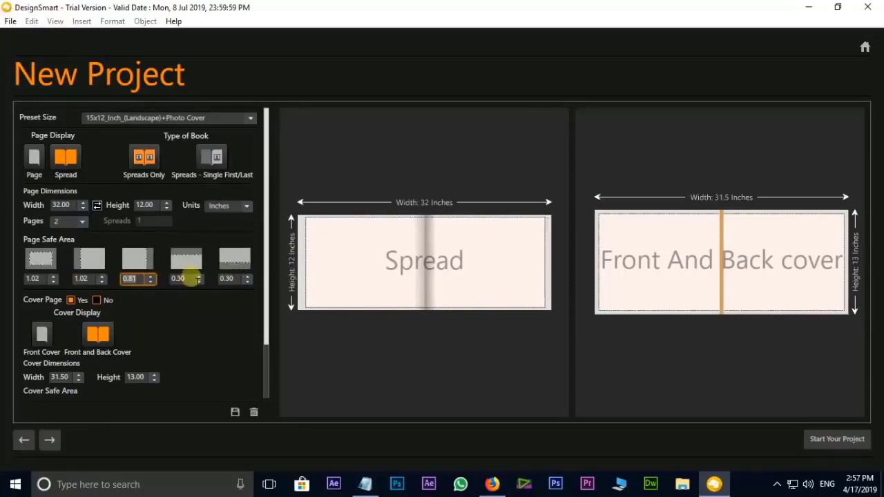
click(198, 278)
scroll(196, 282, up, 2)
scroll(196, 282, up, 6)
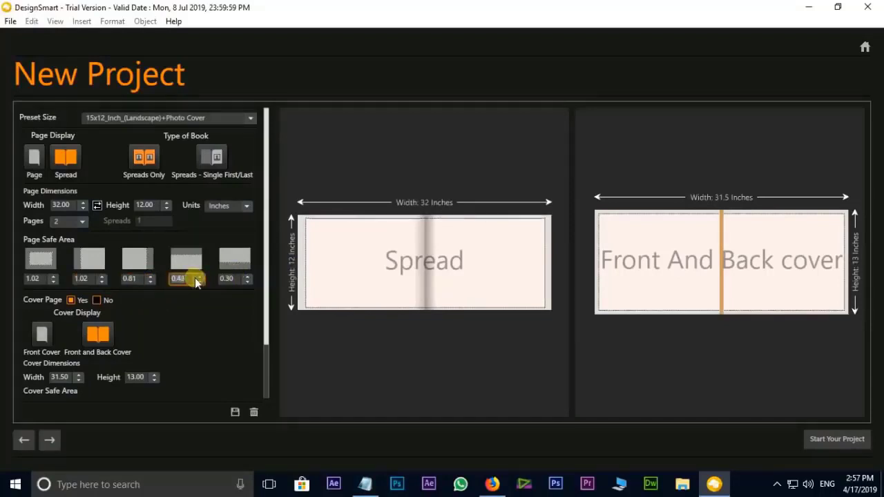
scroll(195, 281, up, 7)
scroll(196, 282, up, 7)
scroll(196, 281, up, 12)
click(246, 280)
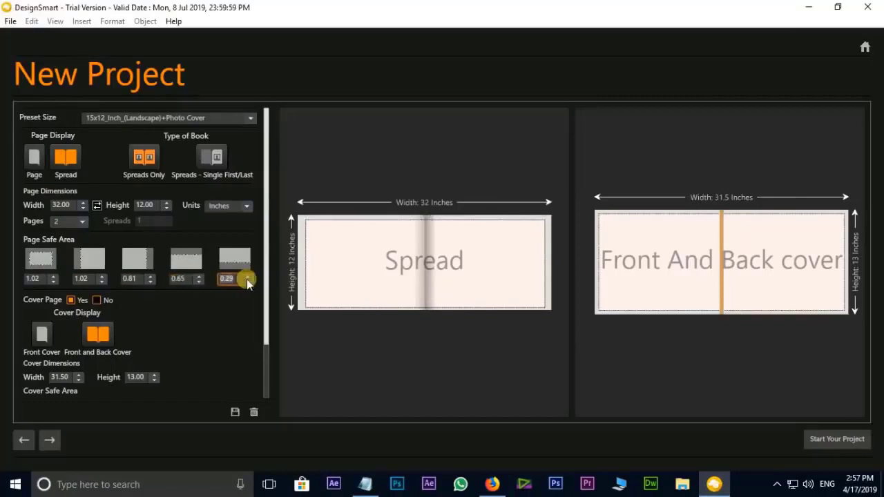
Step: Reset the second through fifth safe-area margins to 0.30
click(84, 279)
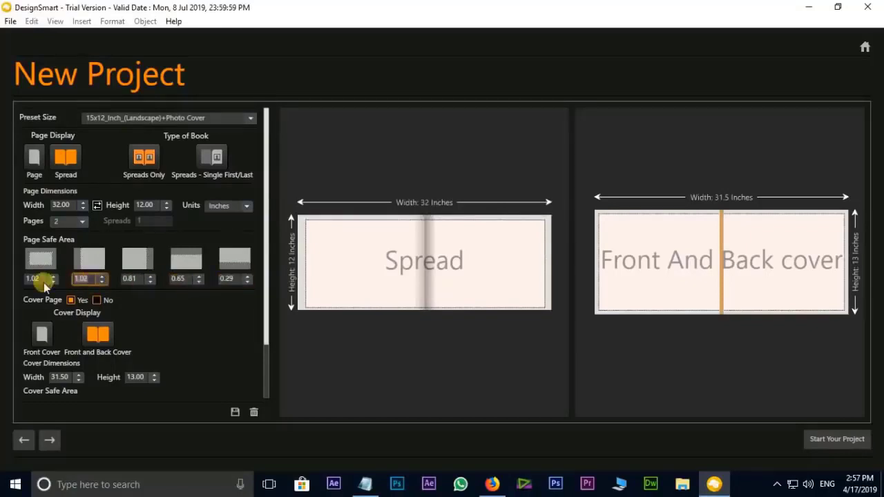
text(0.3)
click(131, 278)
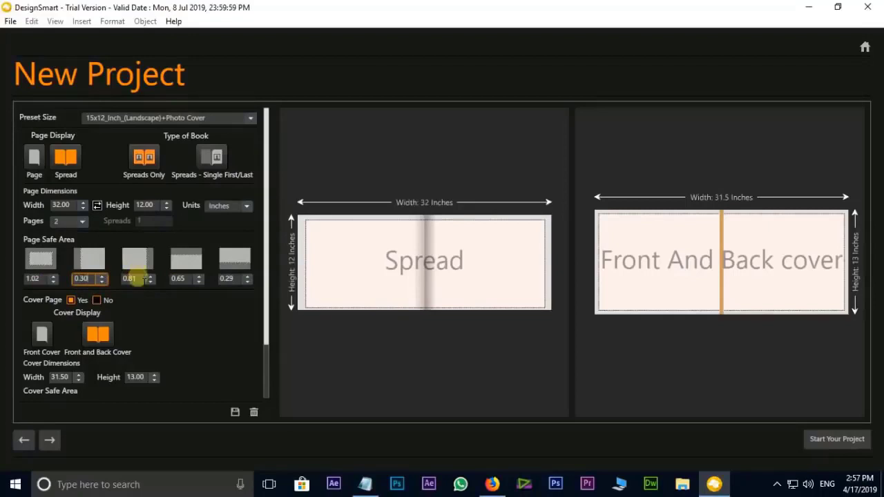
click(176, 279)
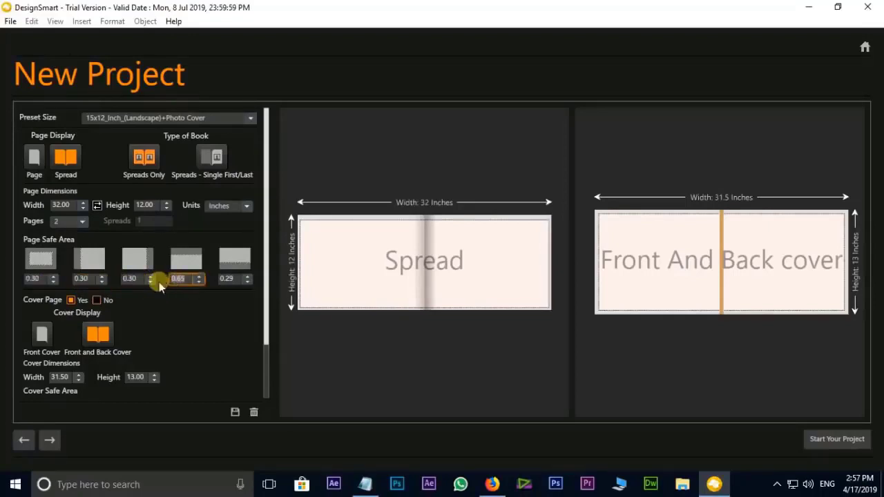
text(0.3)
click(230, 278)
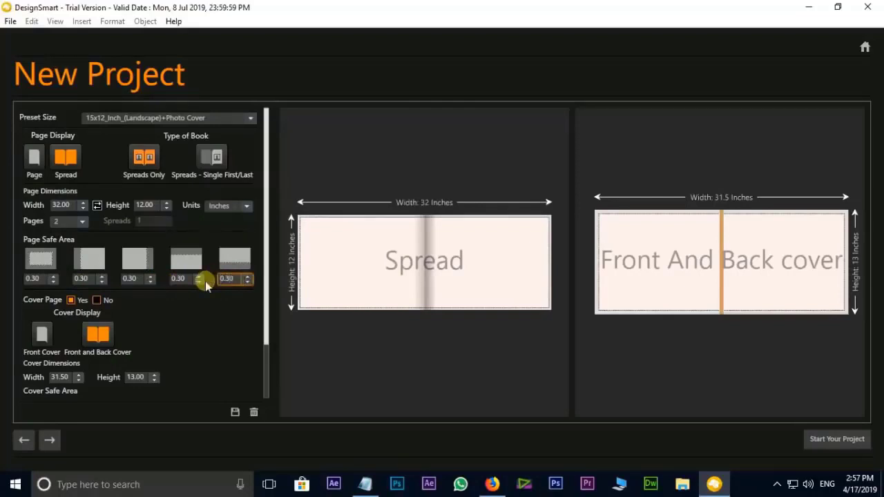
scroll(269, 277, down, 1)
scroll(269, 276, down, 3)
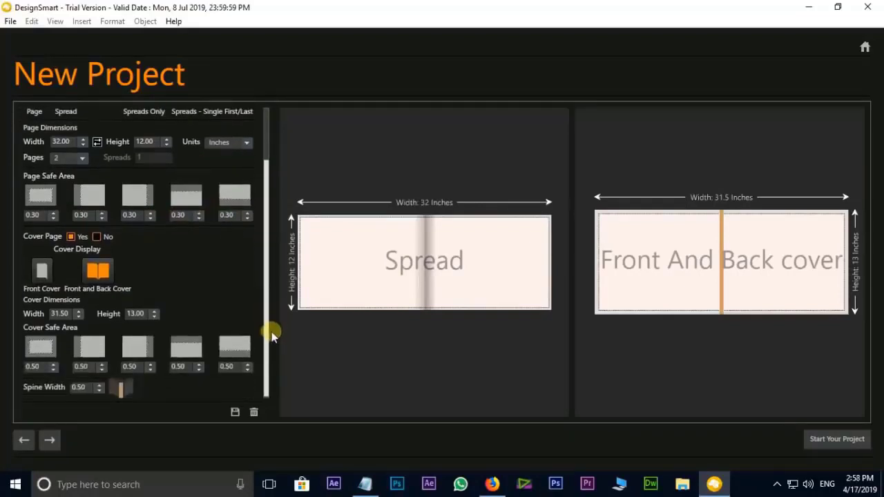
Step: Widen the cover from 31.50 to 33 inches and set every cover safe-area margin to 1.00
click(57, 313)
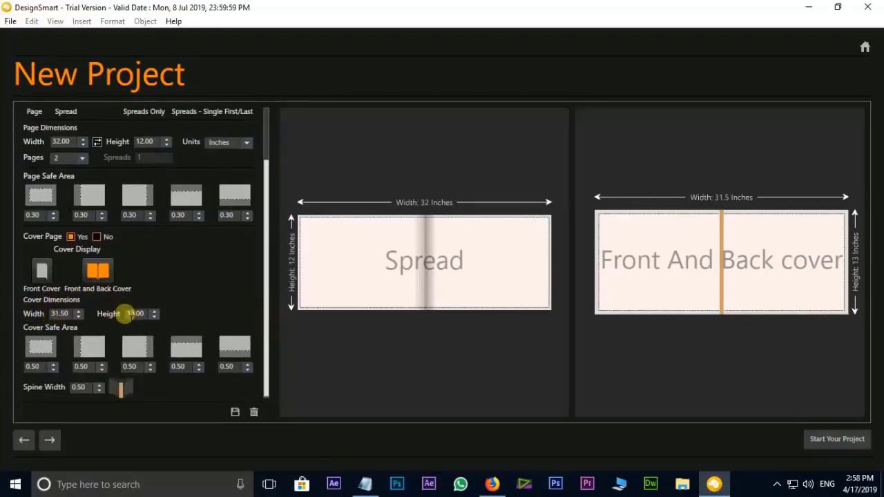
scroll(266, 288, up, 1)
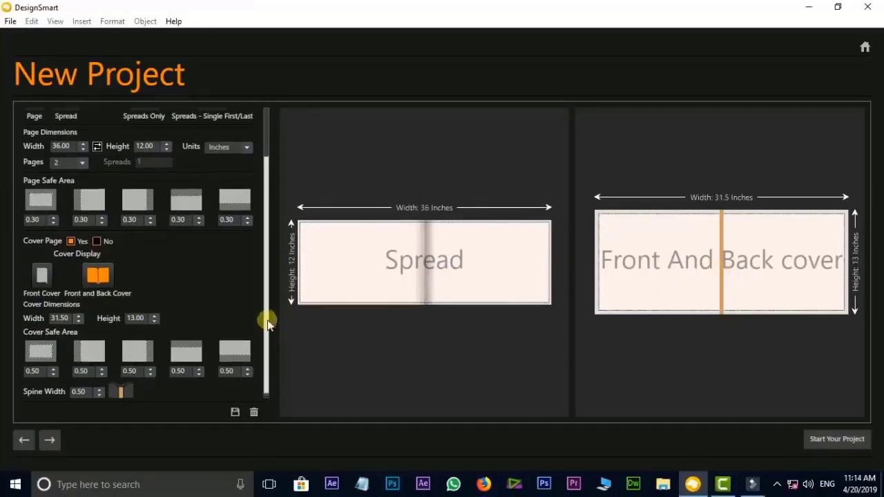
drag(266, 322, 266, 286)
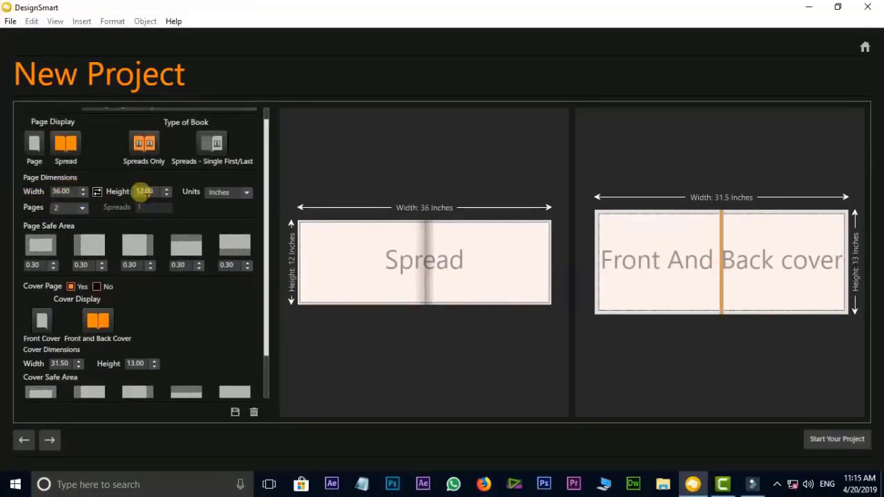
scroll(268, 185, down, 1)
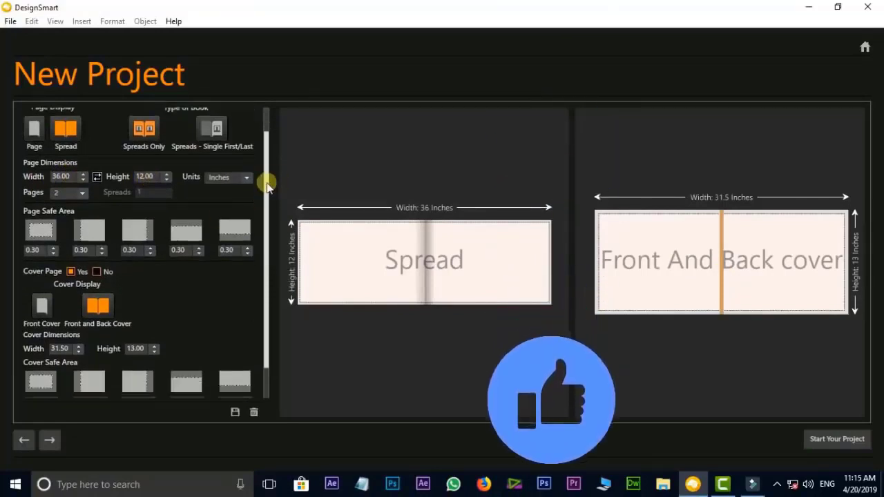
scroll(267, 188, down, 1)
scroll(265, 192, down, 1)
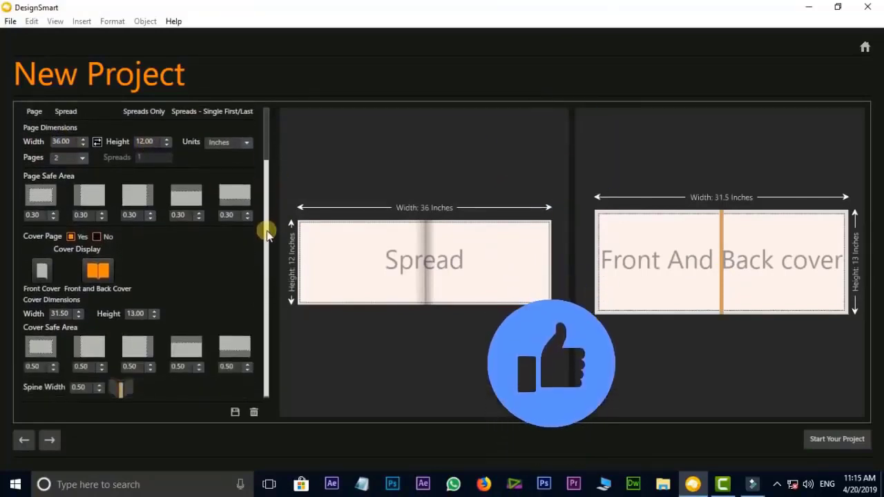
drag(62, 314, 41, 318)
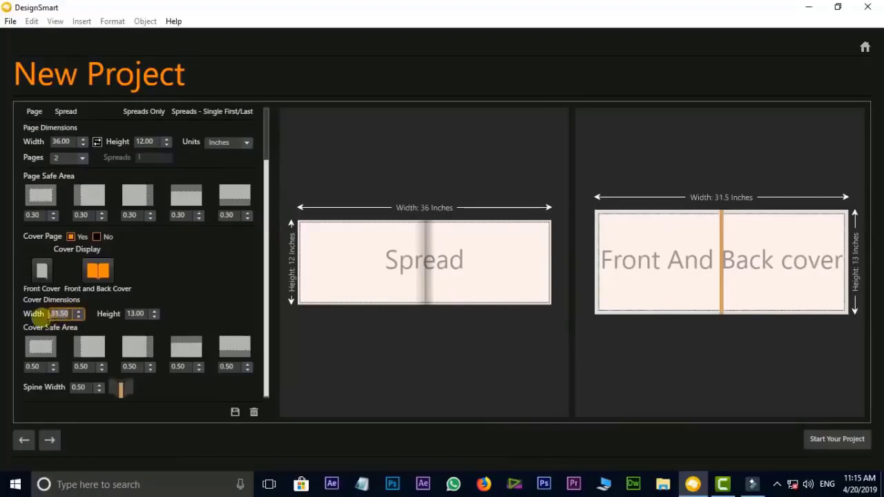
text(37)
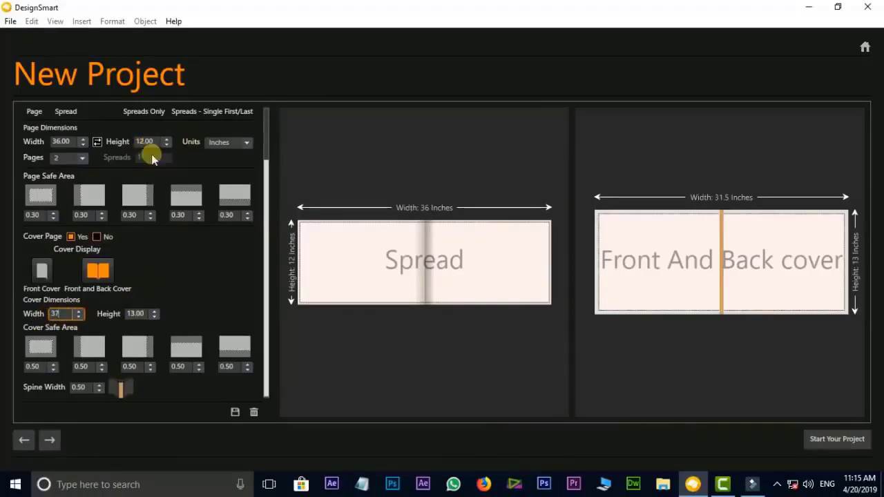
click(138, 315)
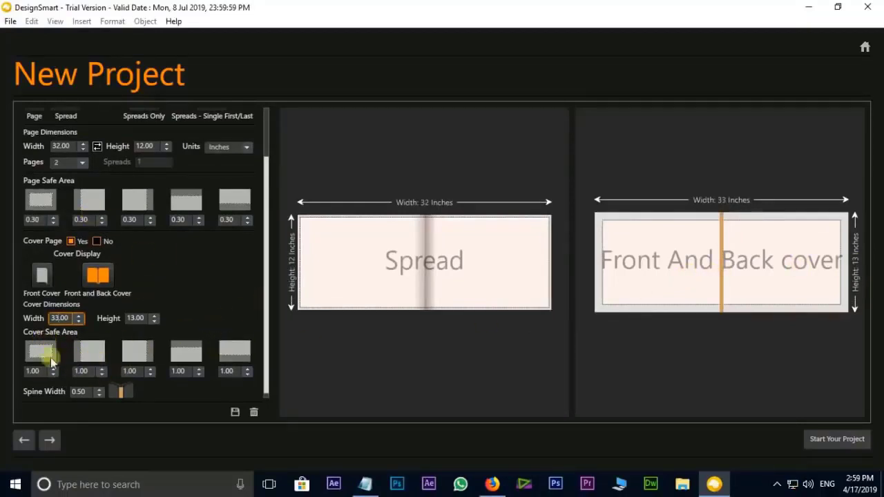
scroll(266, 333, down, 1)
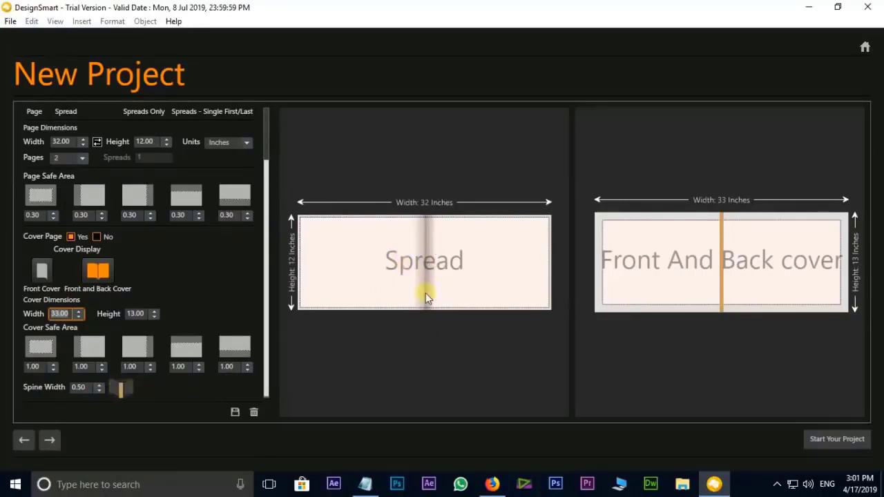
click(492, 484)
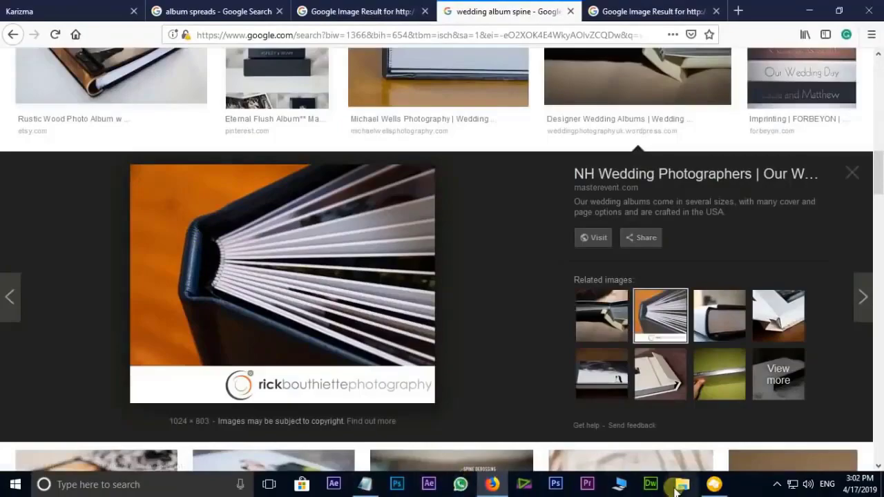
click(712, 487)
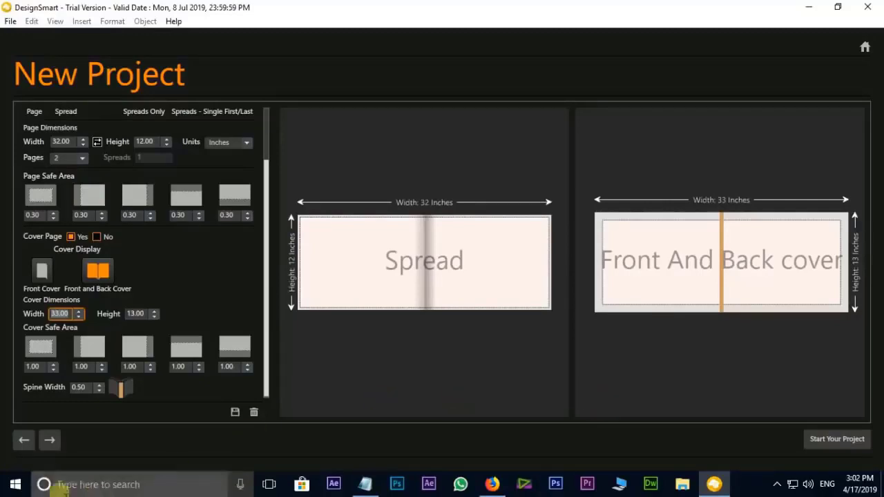
Step: Advance to the Images page of tanu weds manu1, which has 0 images so far
click(50, 442)
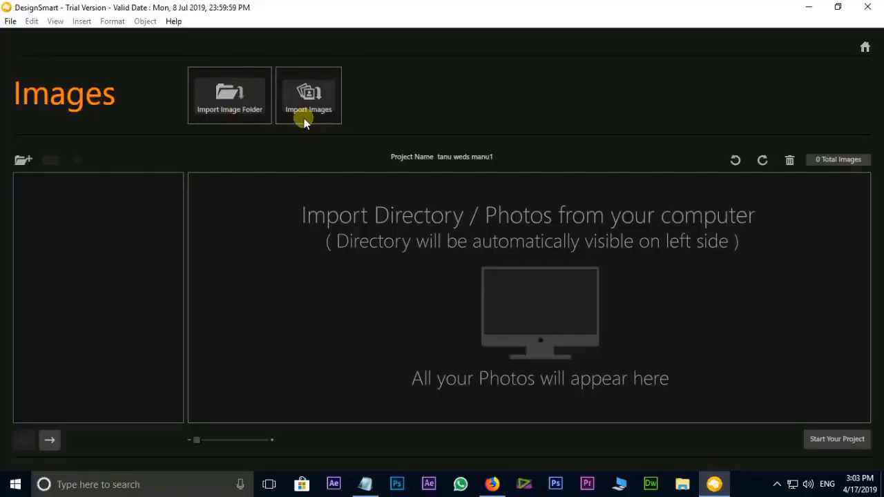
Step: Import the Desktop 'wedding images' folder, adding 32 photos under a Wedding Images category
click(232, 98)
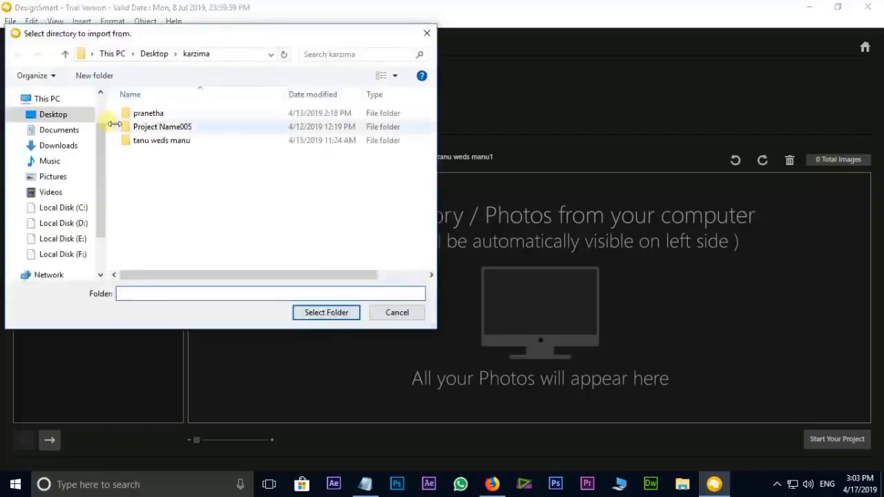
click(49, 114)
click(238, 219)
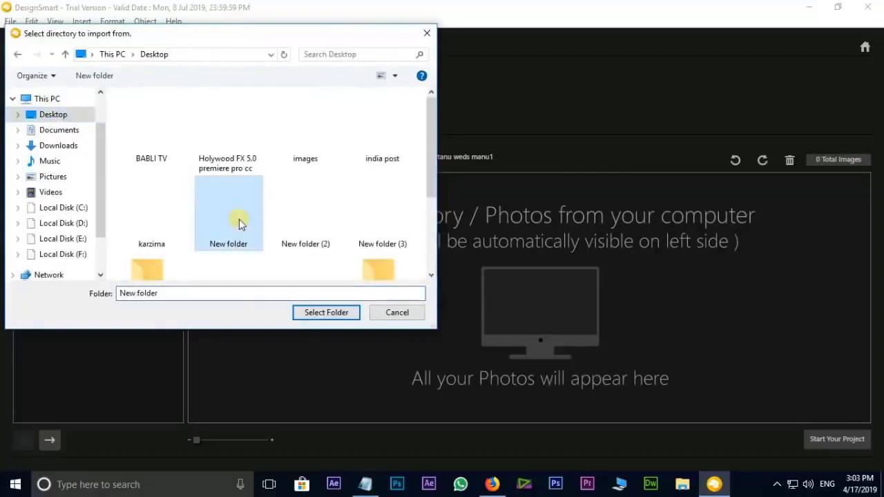
key(w)
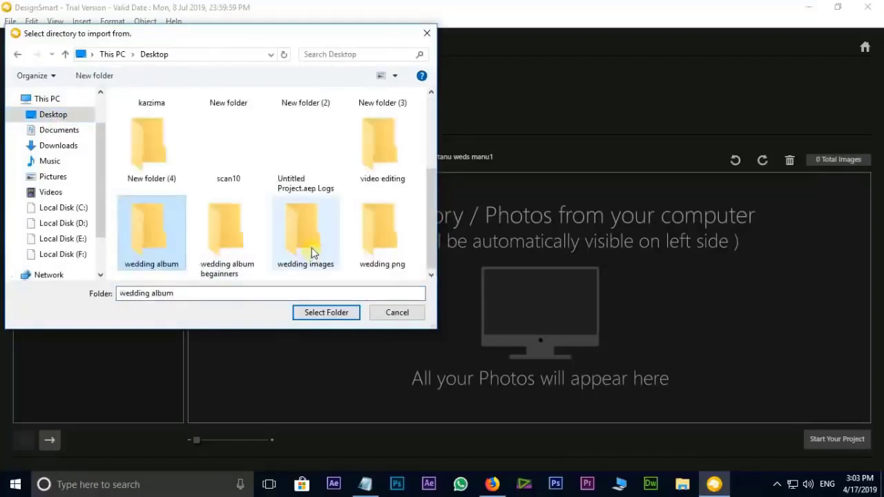
click(304, 232)
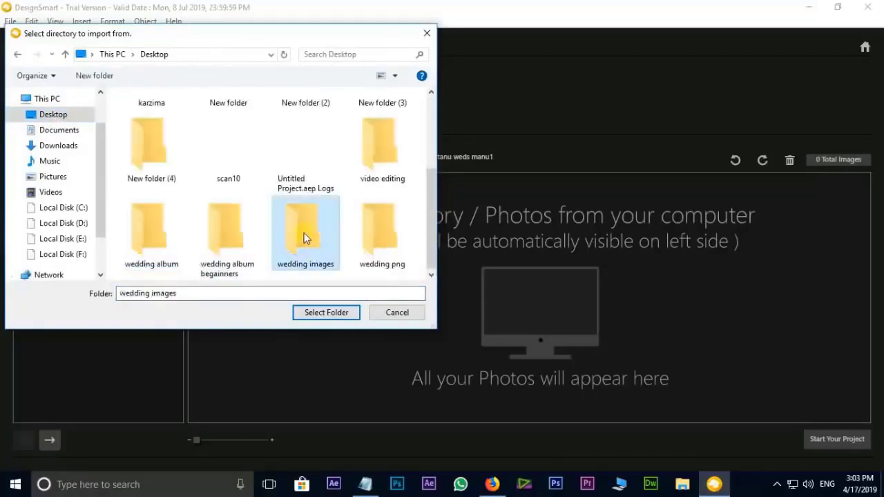
click(310, 314)
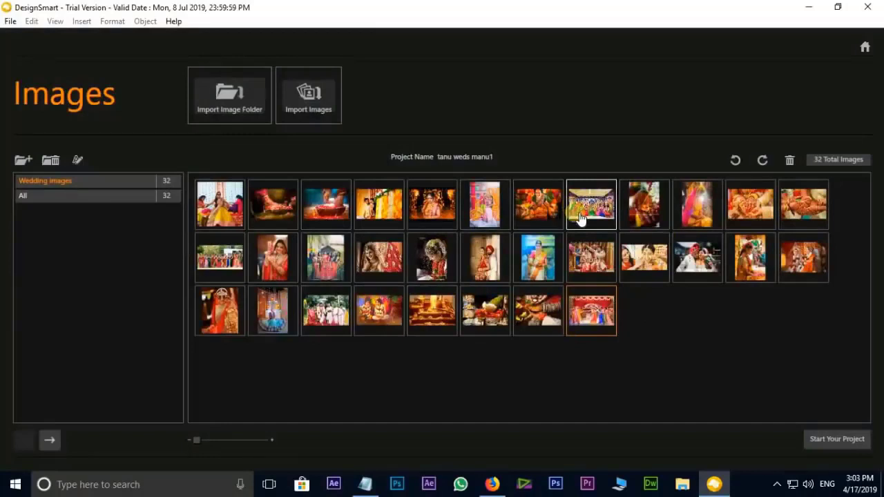
click(636, 321)
Step: Import two more individual photos from 'wedding images', bringing the library to 34 images
click(315, 102)
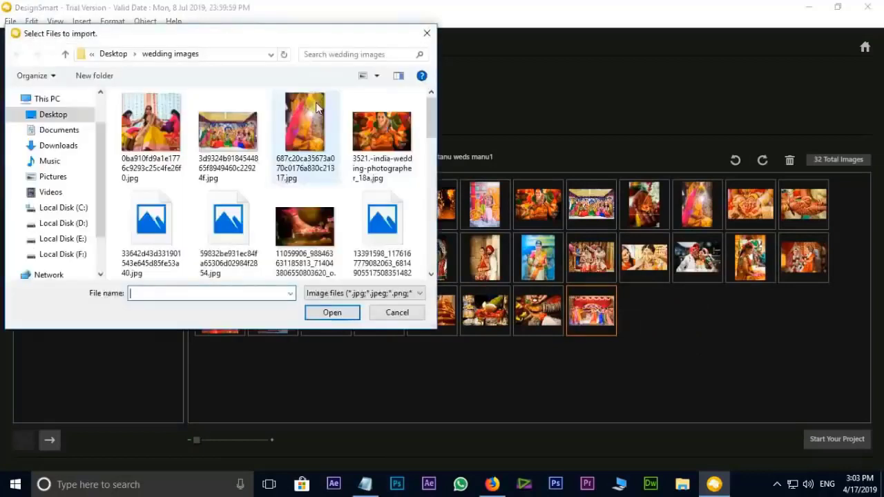
click(151, 138)
ctrl+click(173, 258)
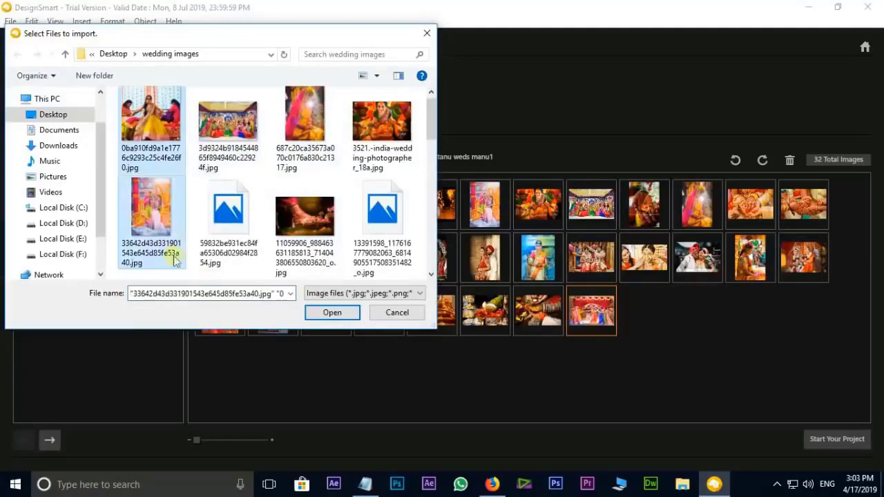
click(332, 312)
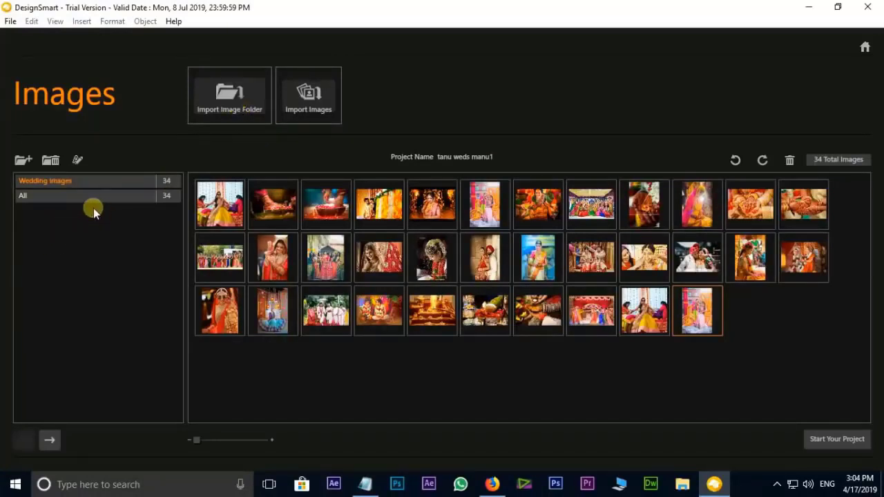
Step: Import the Desktop 'wedding png' folder with its one bridal portrait, for 35 images total
click(230, 94)
click(62, 113)
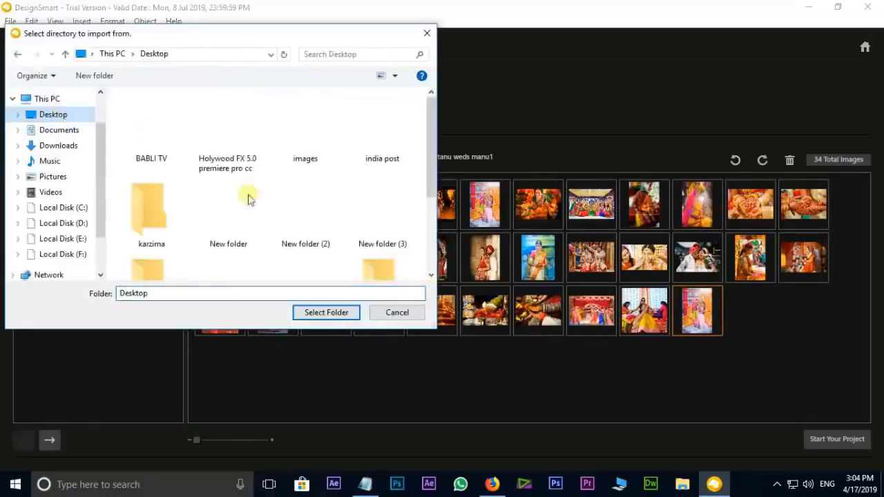
click(163, 219)
scroll(164, 220, down, 2)
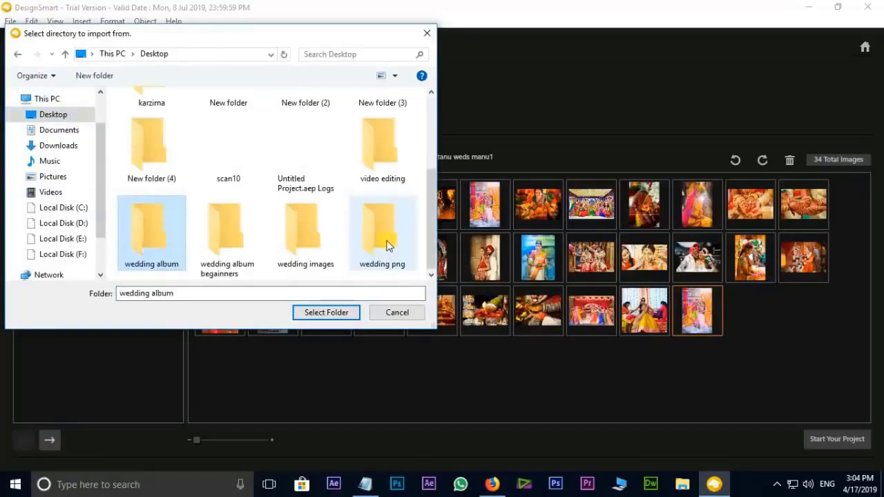
click(387, 246)
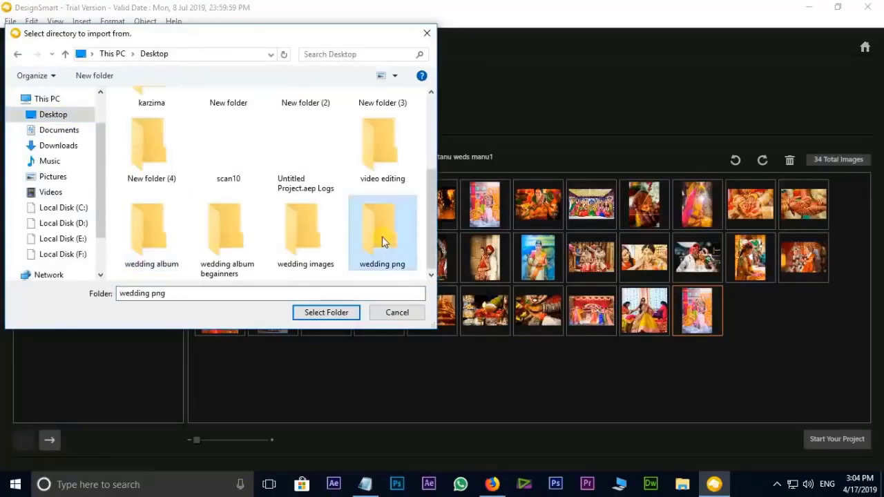
click(324, 312)
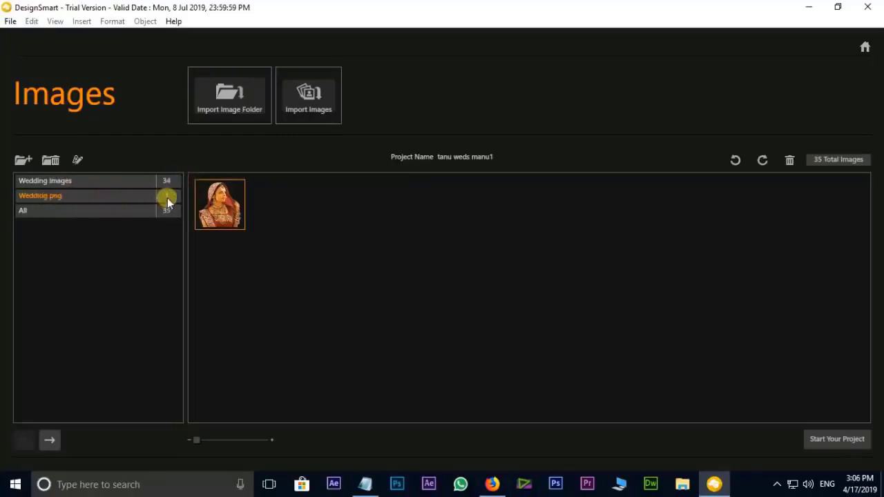
Step: Show all 35 photos under the All album with enlarged thumbnails
click(23, 211)
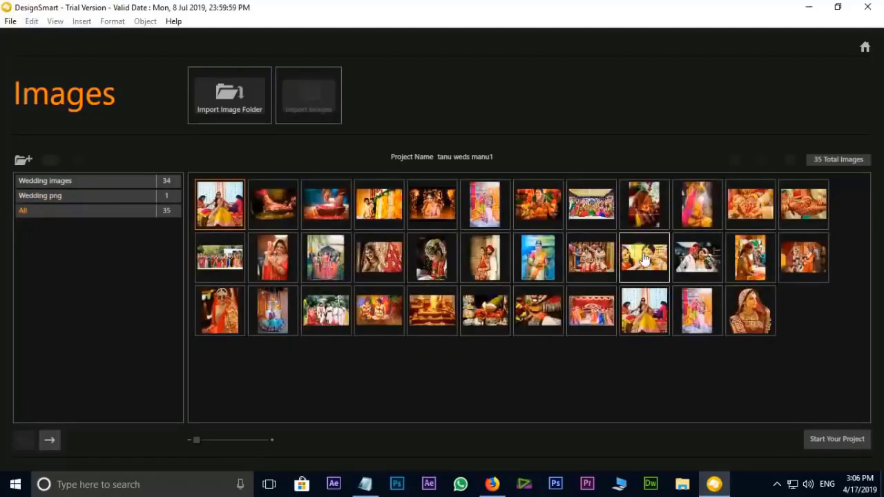
mouse_move(197, 441)
mouse_down()
mouse_move(259, 449)
mouse_move(210, 449)
mouse_up()
click(330, 371)
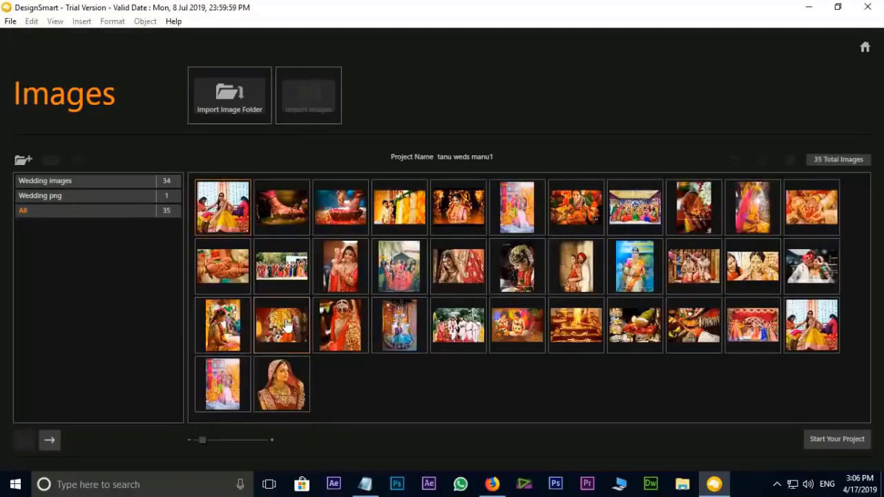
drag(306, 347, 466, 364)
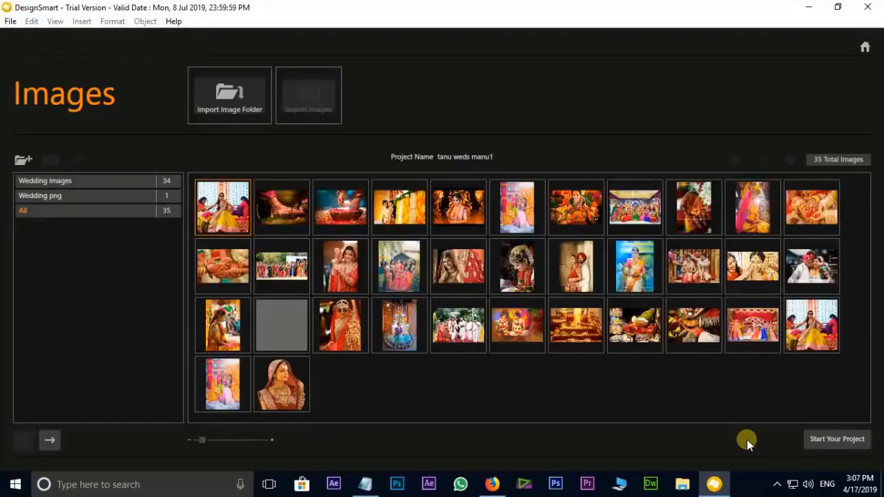
Step: Return to the Images screen and start the project, opening a blank Cover and Page 1-2
click(51, 441)
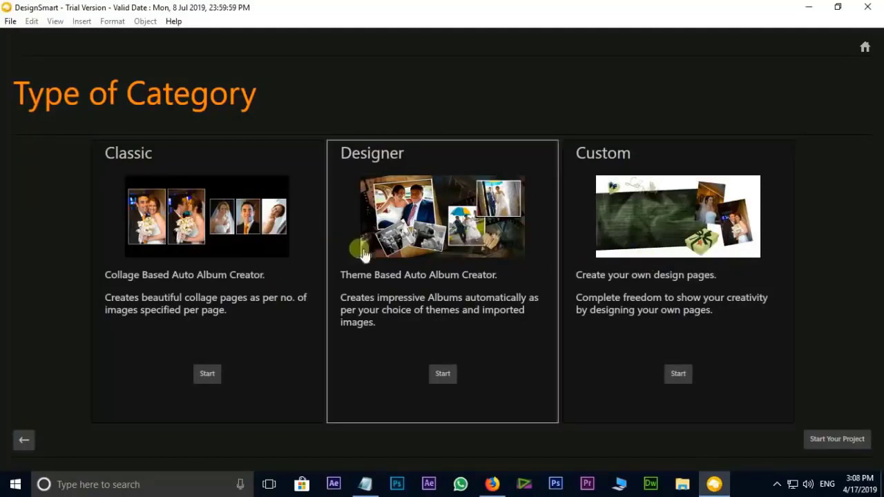
click(22, 439)
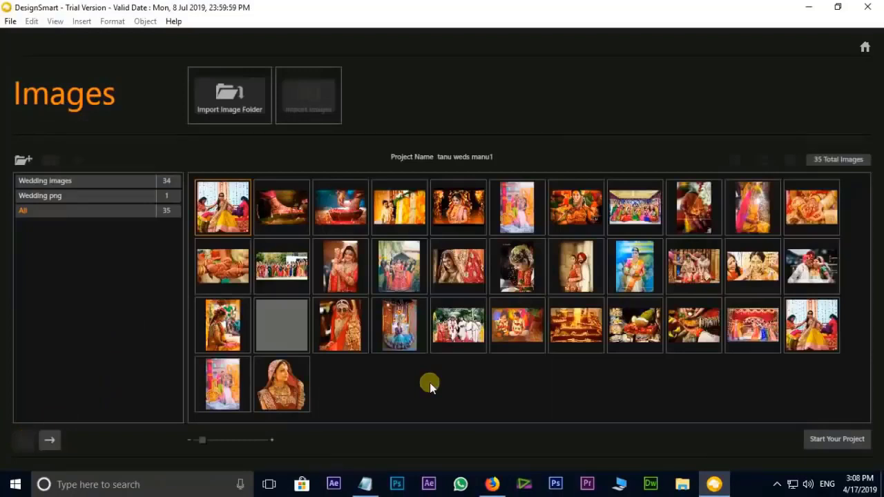
click(835, 439)
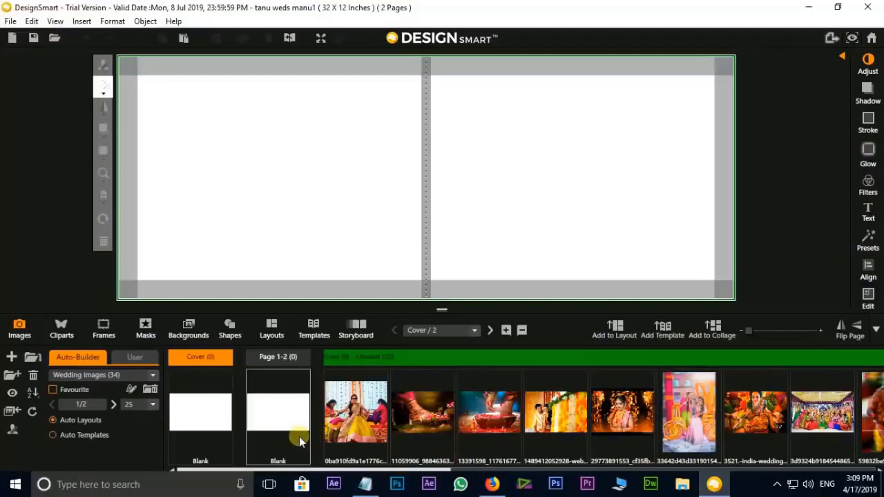
click(193, 410)
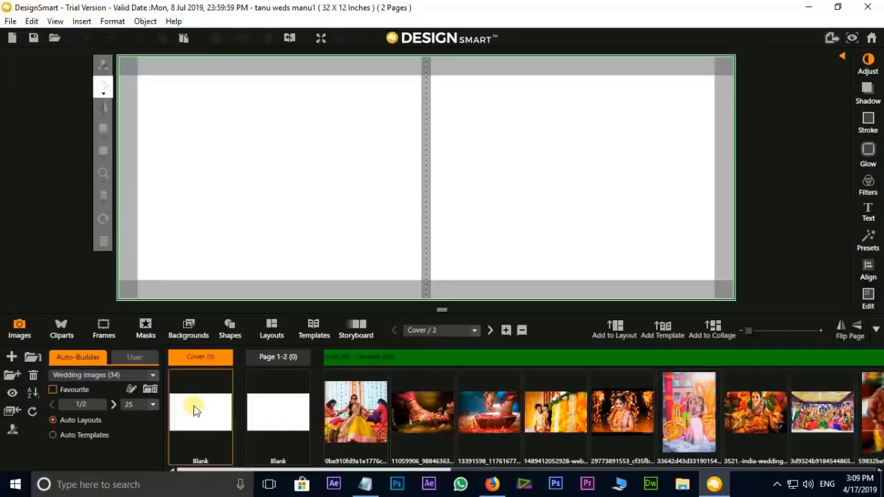
click(491, 484)
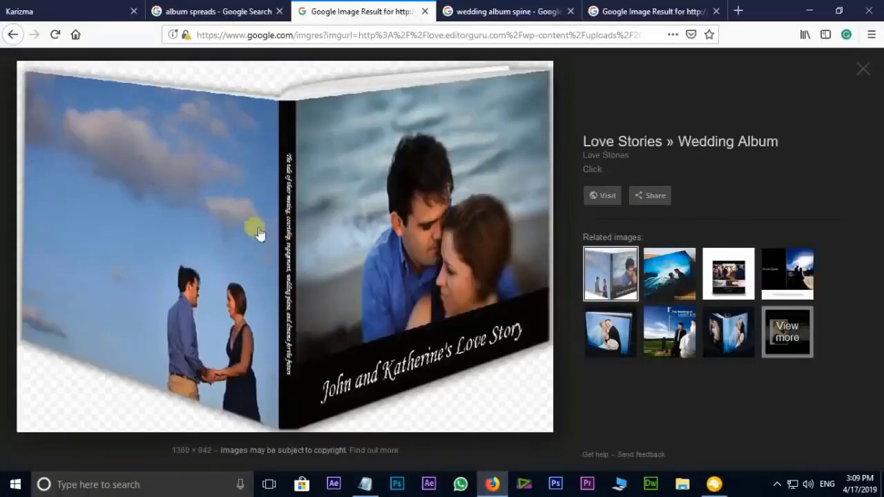
click(714, 484)
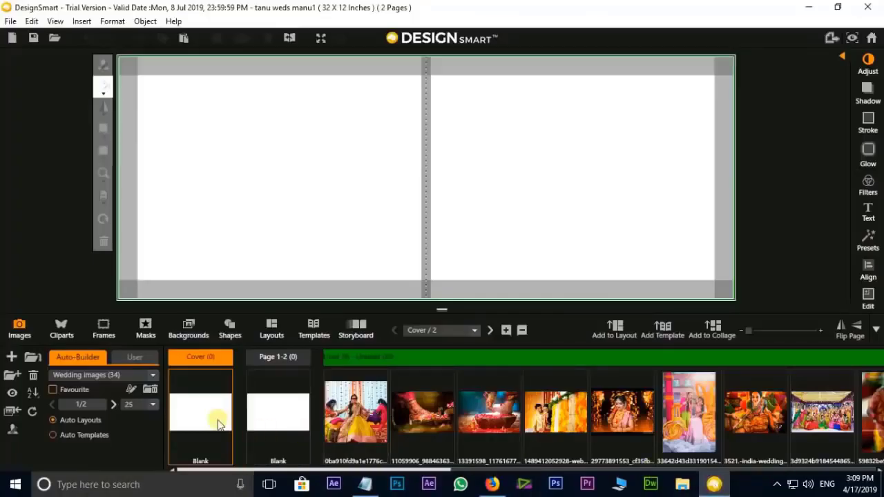
click(286, 416)
click(494, 485)
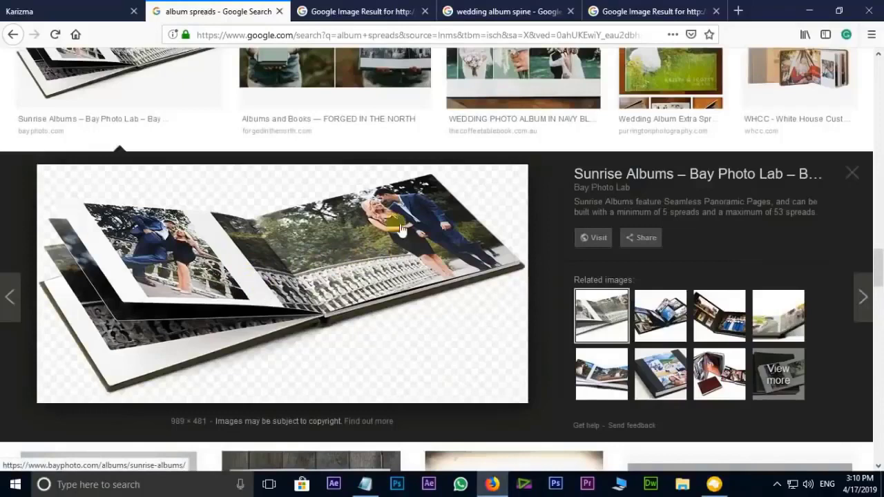
click(714, 484)
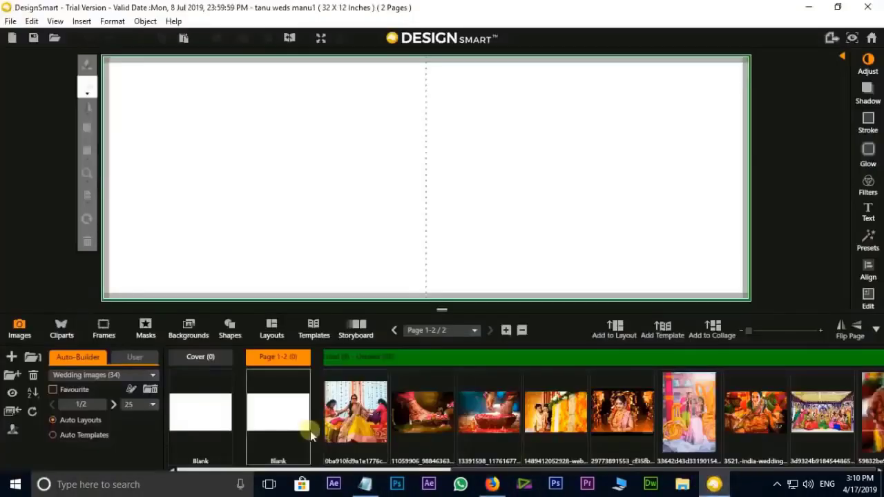
click(219, 417)
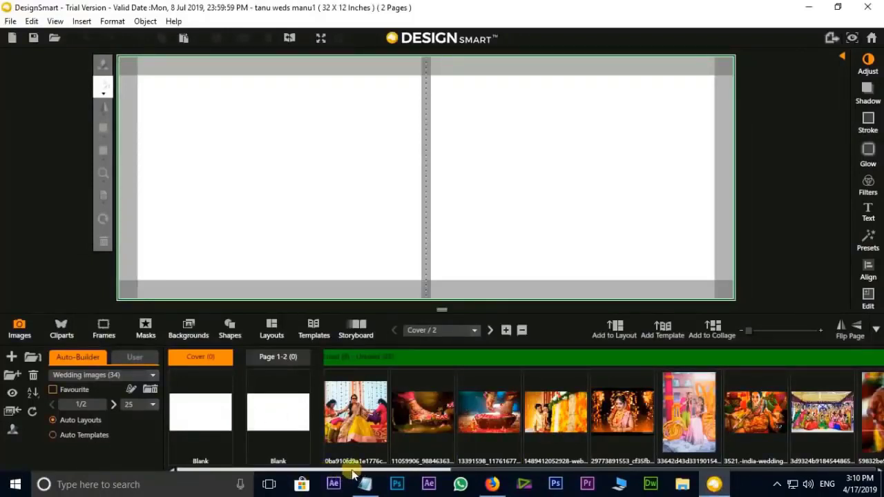
Step: Select four wedding photos from the image strip, including the group photo, for the cover
mouse_move(358, 471)
mouse_down()
mouse_move(779, 469)
mouse_move(419, 447)
mouse_up()
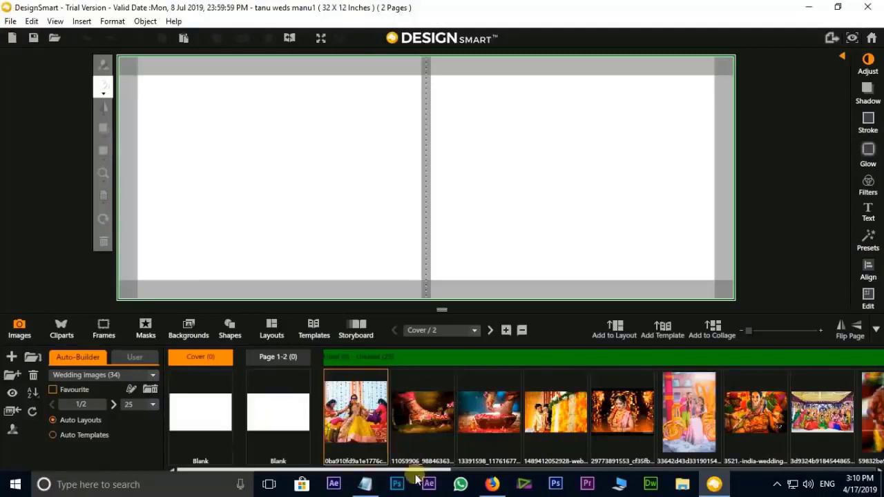
drag(408, 470, 431, 471)
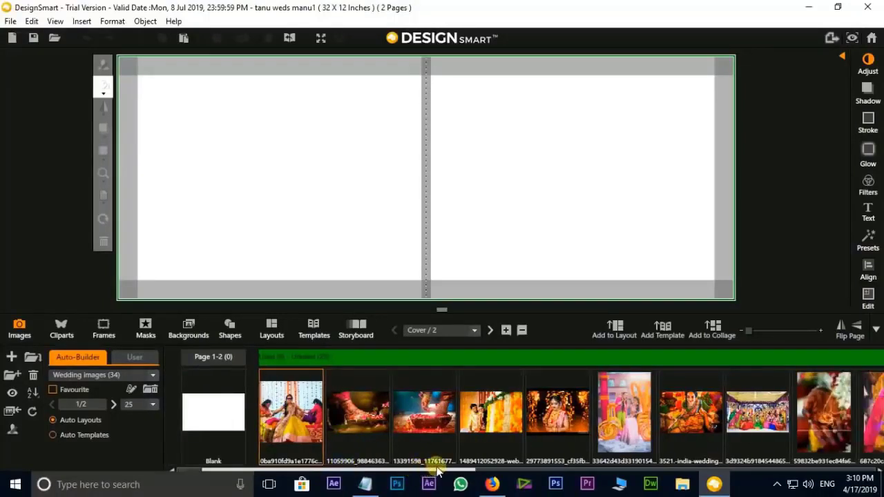
scroll(431, 472, down, 1)
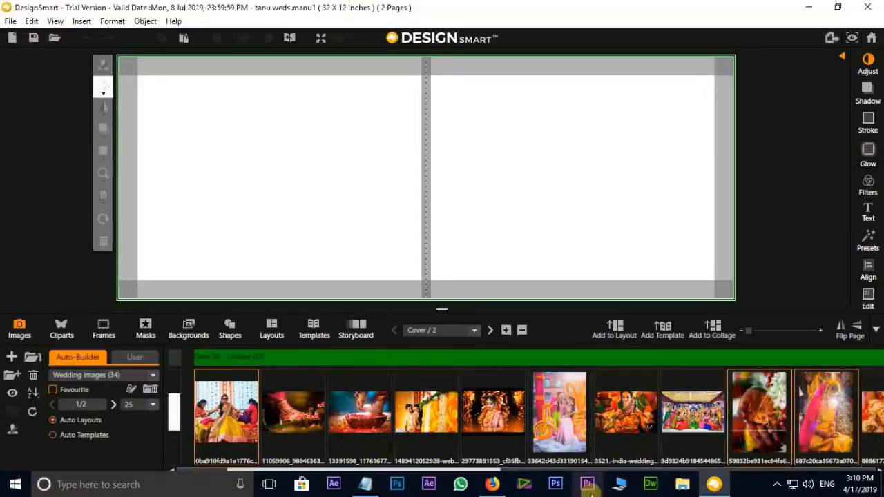
scroll(477, 470, down, 1)
drag(476, 470, 653, 471)
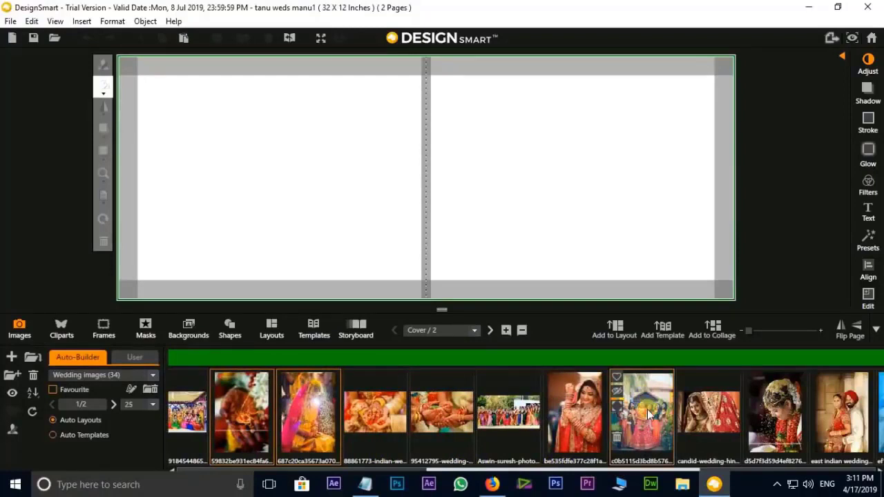
drag(648, 413, 625, 356)
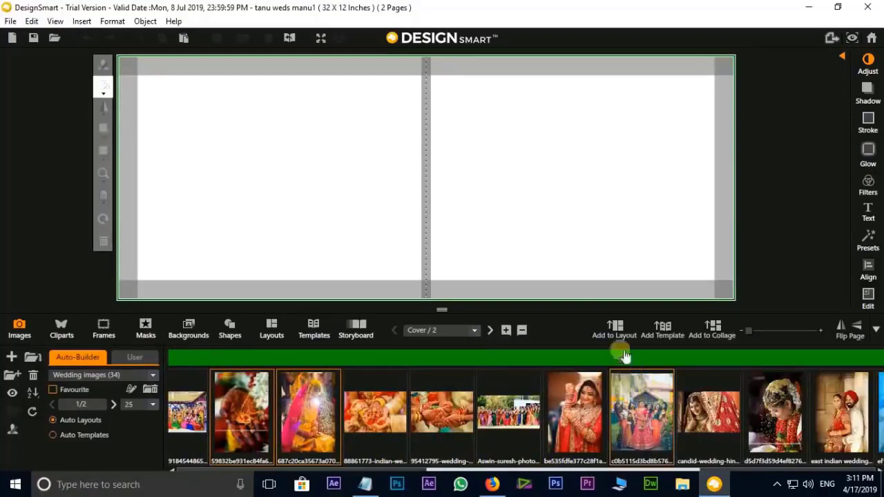
Step: Auto-fill the cover with a template of the four chosen photos, then list templates from All categories
click(666, 329)
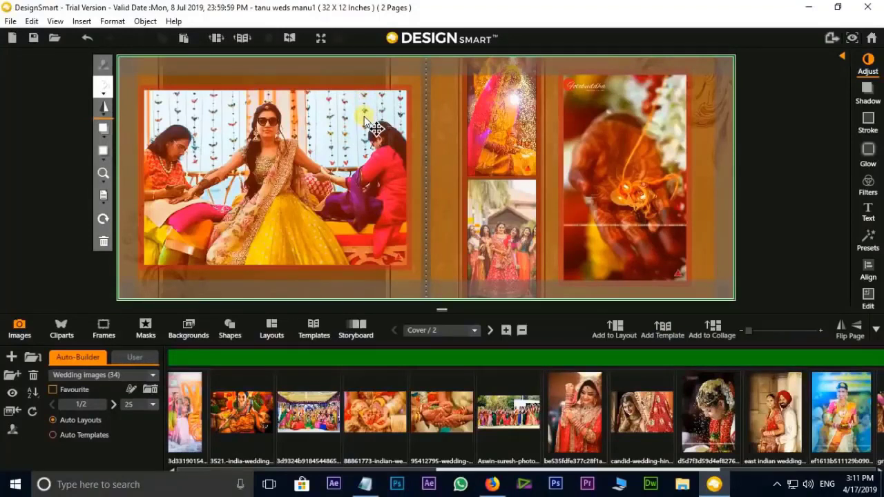
click(314, 333)
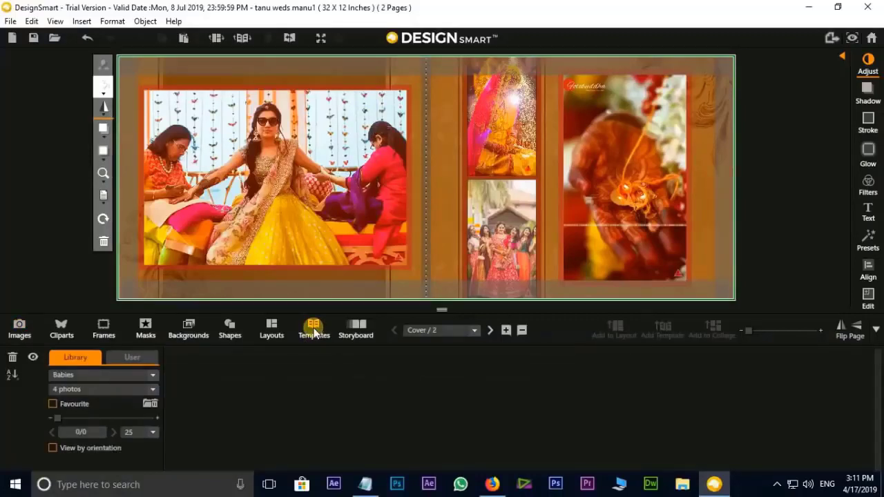
click(80, 376)
drag(155, 391, 153, 457)
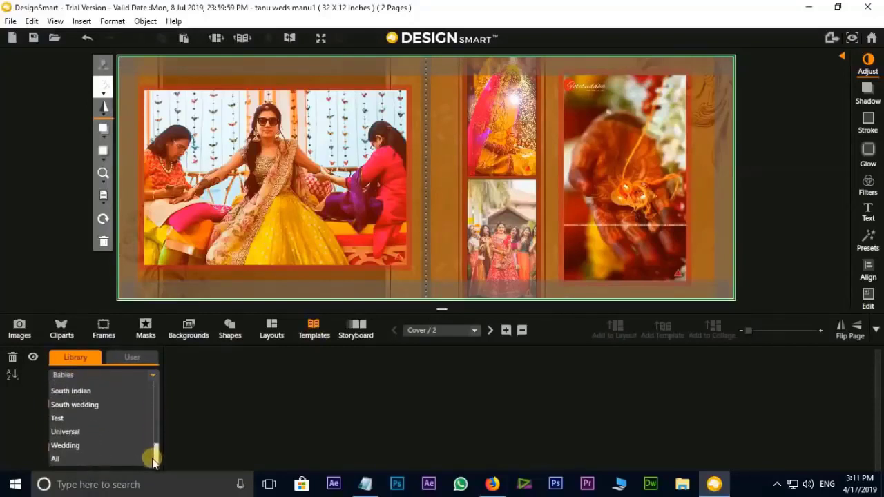
Step: Apply the Vector_style_03 template to the cover: black-and-white bride portrait beside three colour photos
click(60, 460)
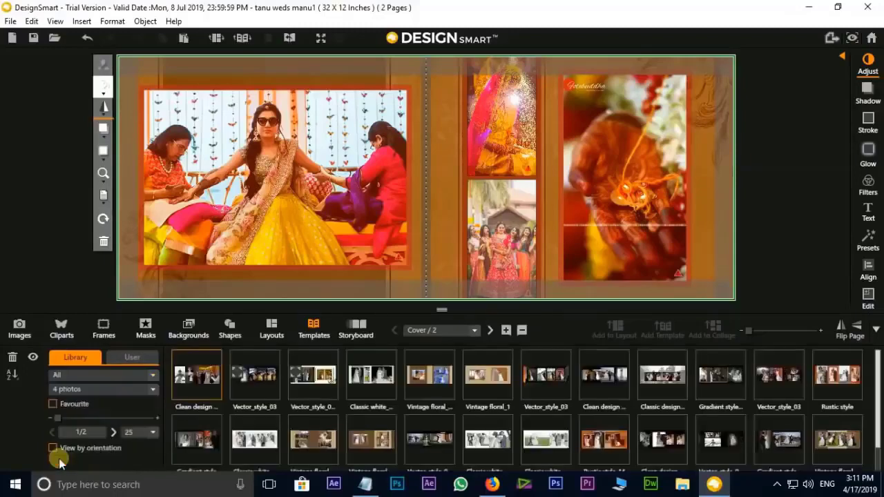
drag(879, 421, 878, 468)
scroll(759, 428, up, 2)
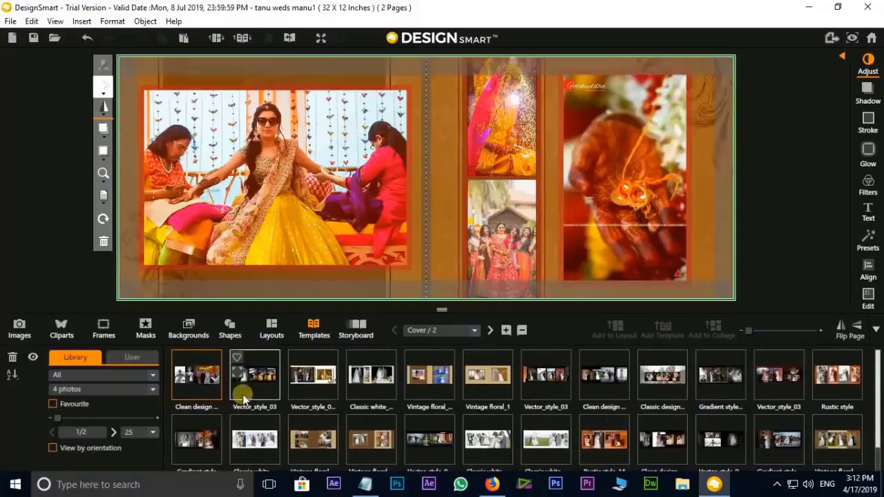
mouse_move(255, 375)
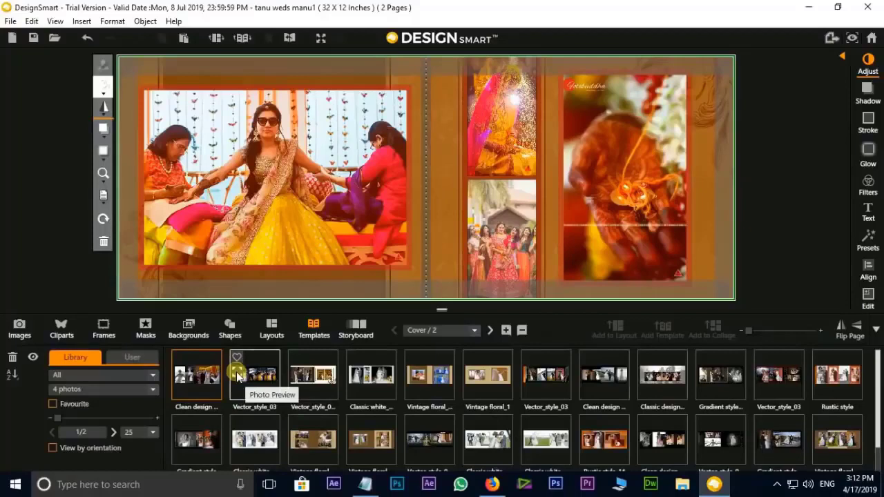
click(237, 374)
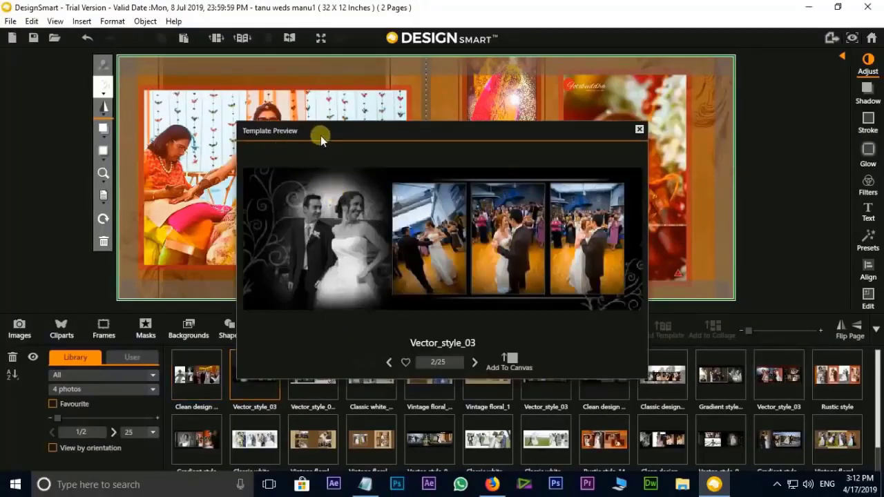
drag(320, 136, 449, 227)
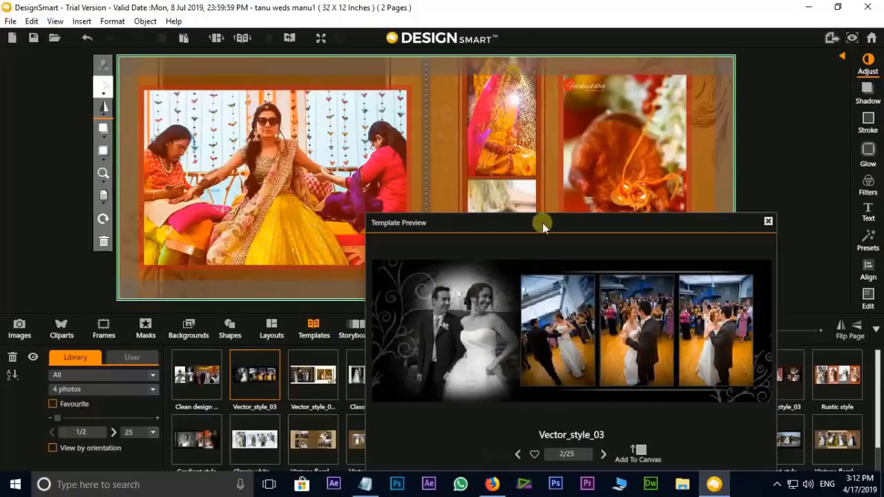
drag(542, 222, 428, 171)
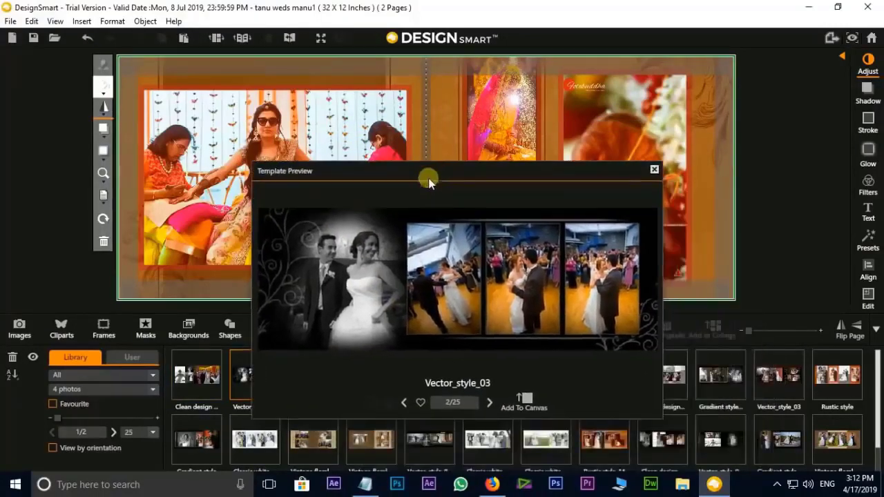
click(526, 400)
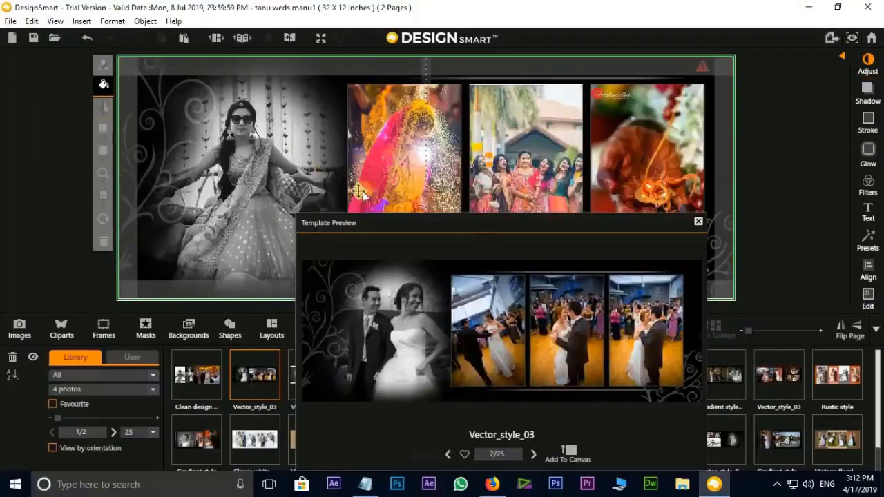
Step: Browse the cover templates past Vector_style_01_22 and Vintage floral_1 to the Gradient style
drag(460, 224, 486, 220)
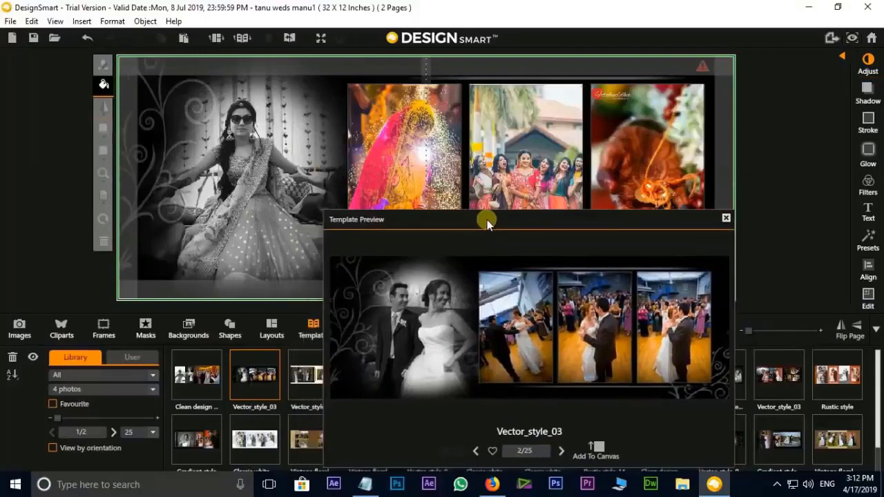
drag(487, 219, 597, 144)
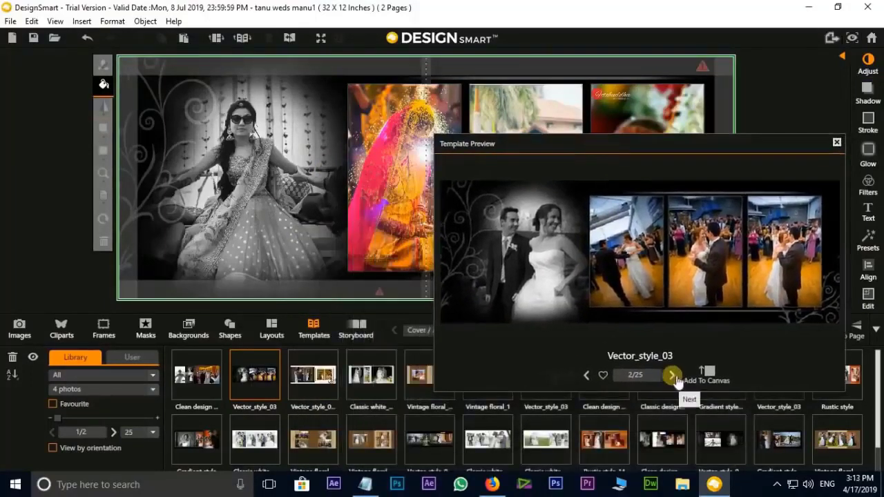
click(674, 379)
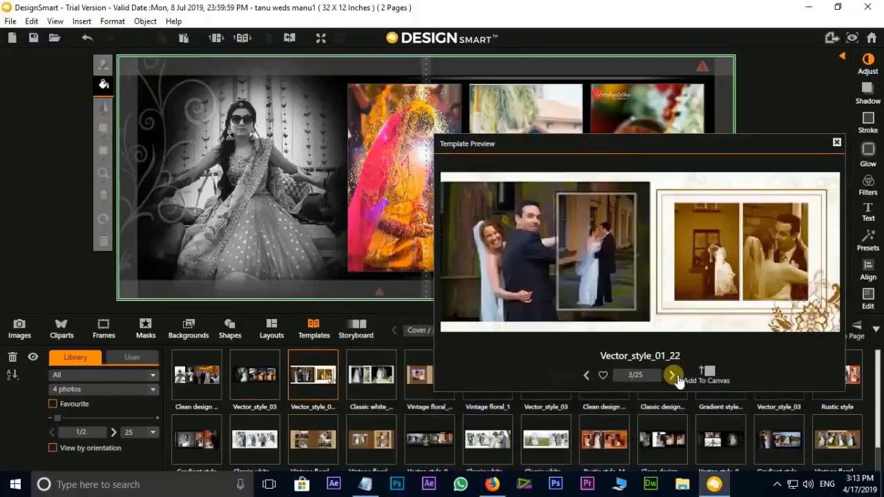
click(672, 377)
click(673, 376)
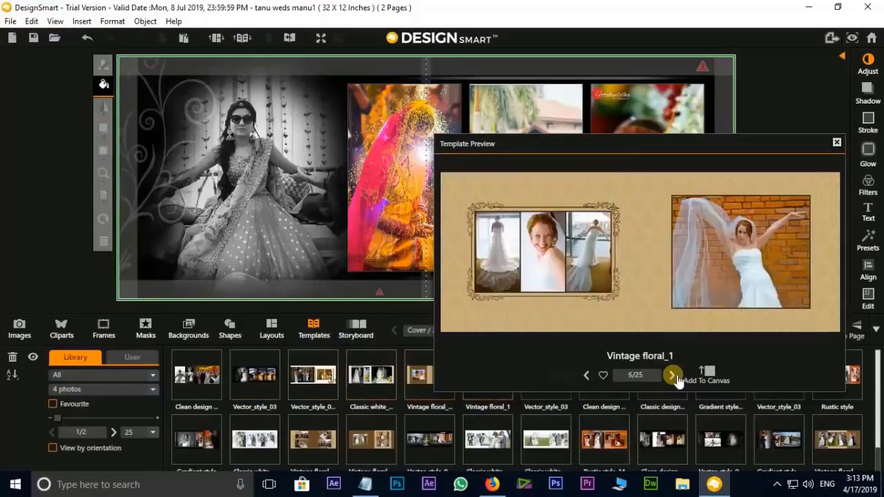
click(674, 377)
click(673, 376)
click(673, 376)
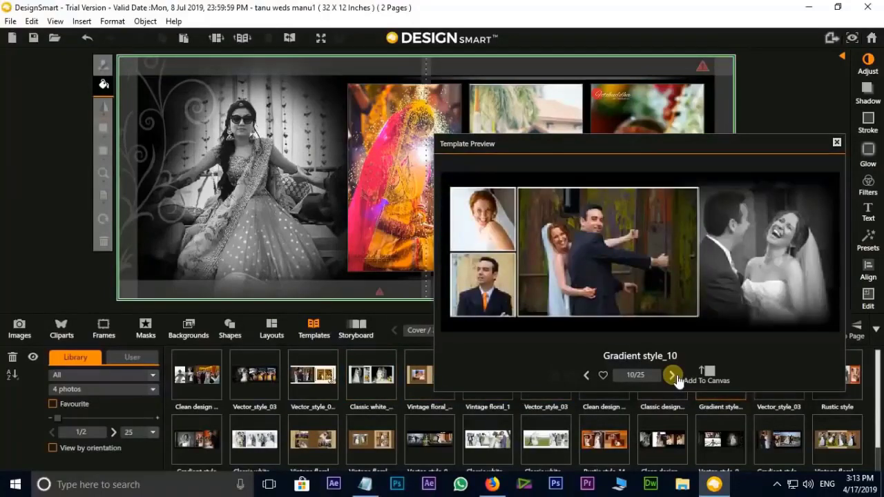
click(673, 376)
click(672, 376)
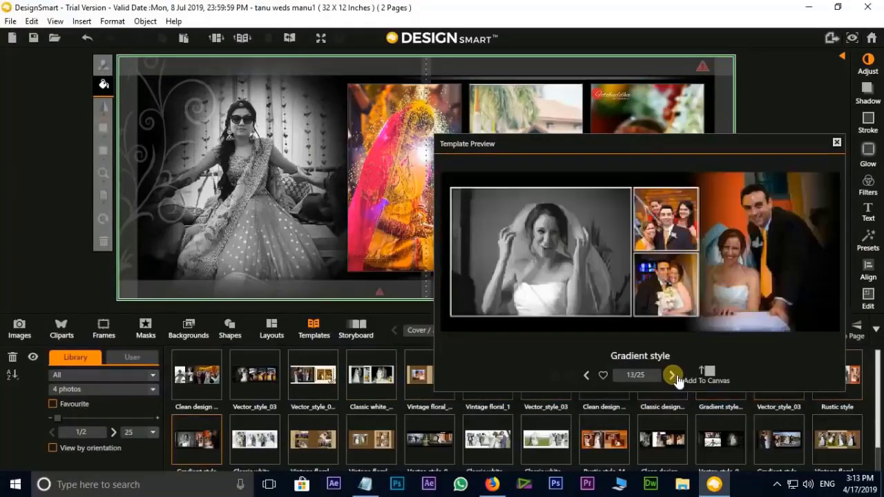
Step: Apply the Gradient style template to the cover and select the black-and-white photo
click(711, 377)
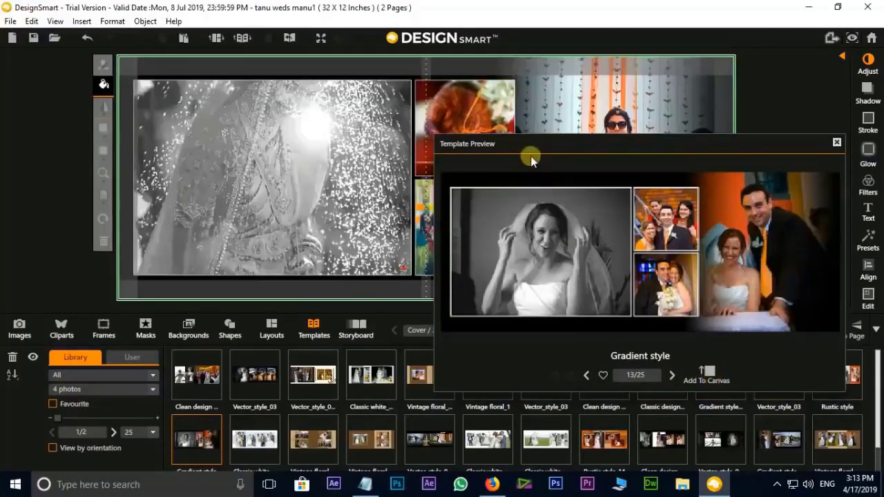
drag(525, 146, 560, 226)
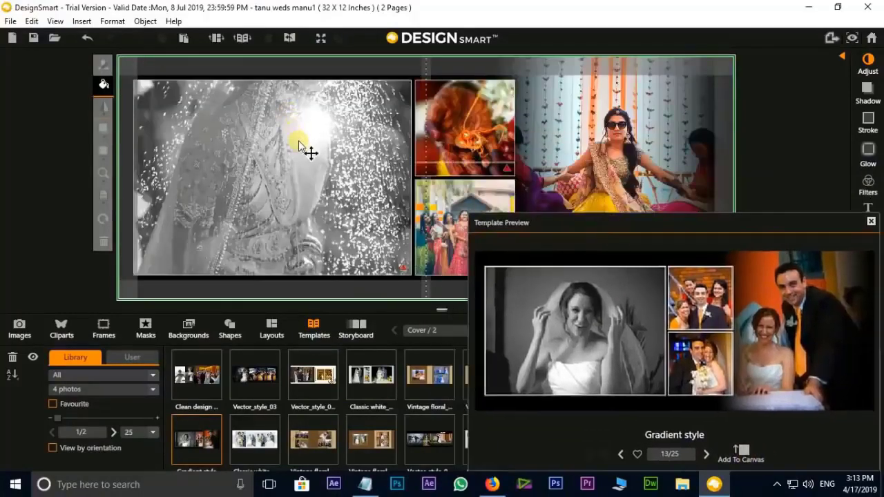
click(297, 136)
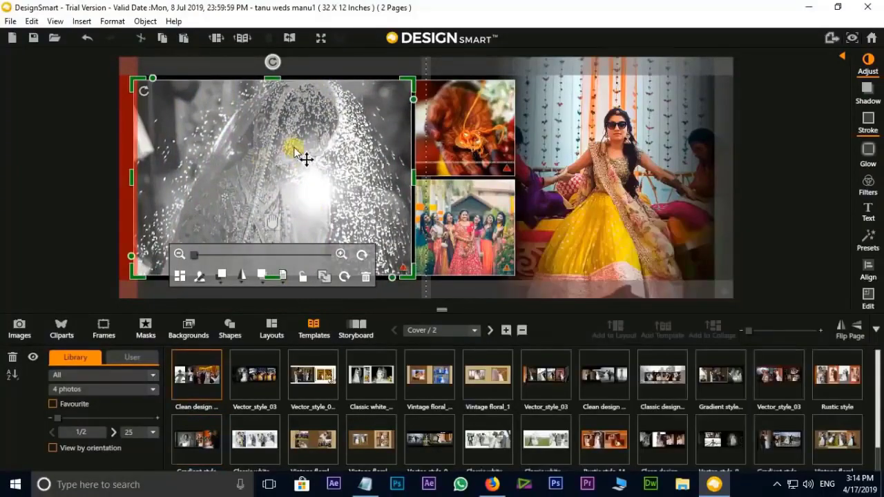
Step: Switch the cover to Vector_style_01_4 and select its full-page left photo
click(19, 330)
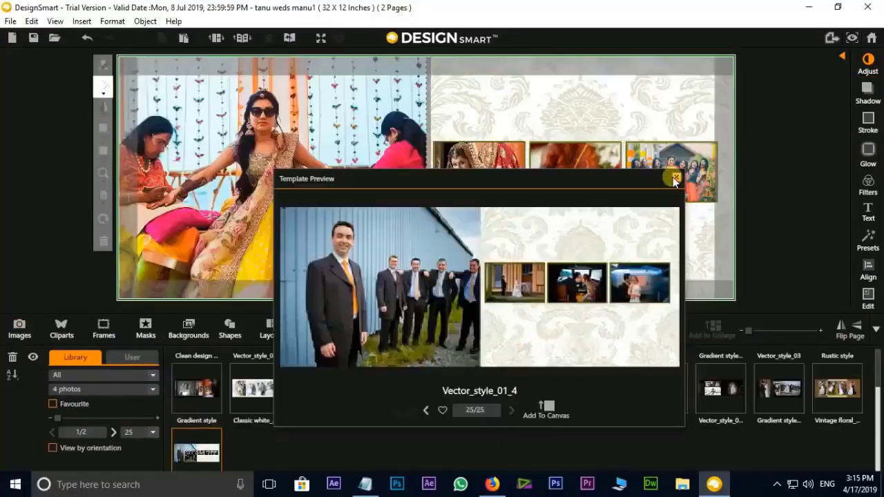
click(677, 179)
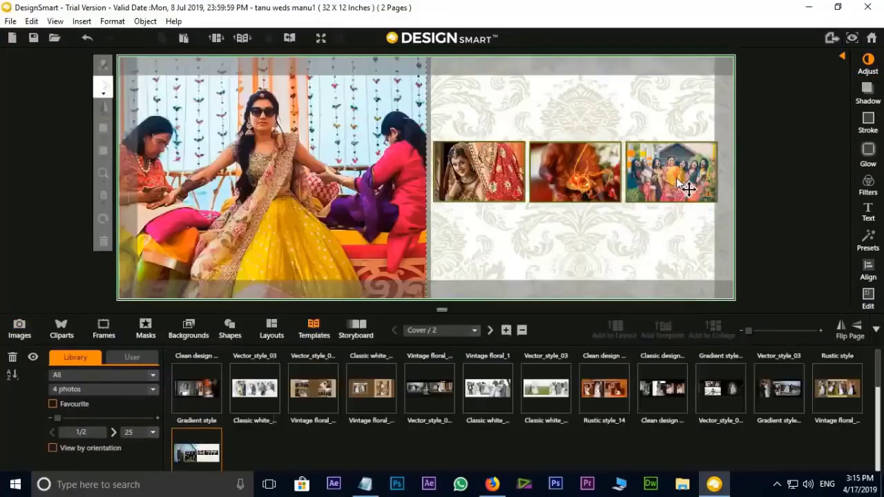
click(285, 193)
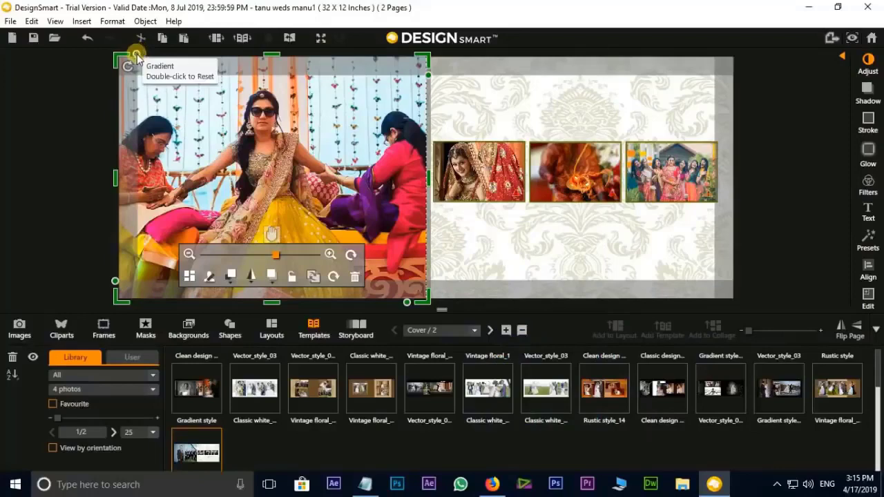
Step: Fade the left-page photo's left edge to white, keeping the child visible
mouse_move(138, 55)
mouse_down()
mouse_move(166, 91)
mouse_move(128, 34)
mouse_up()
click(162, 88)
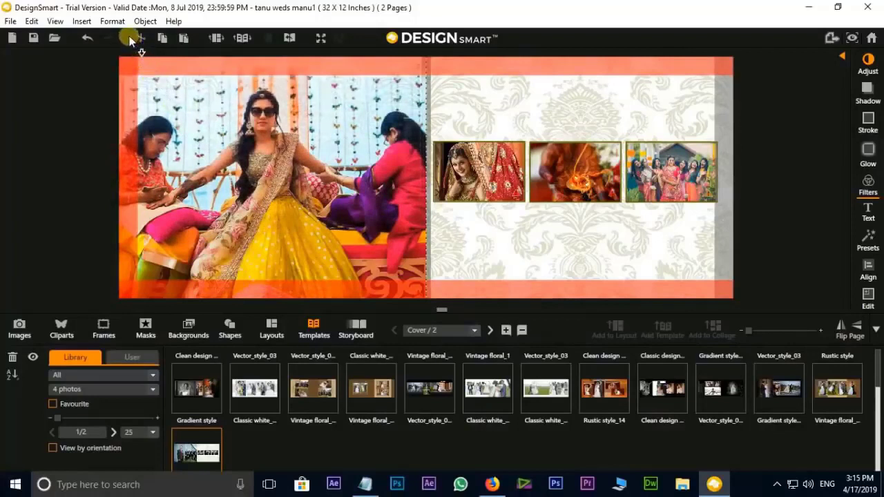
click(134, 61)
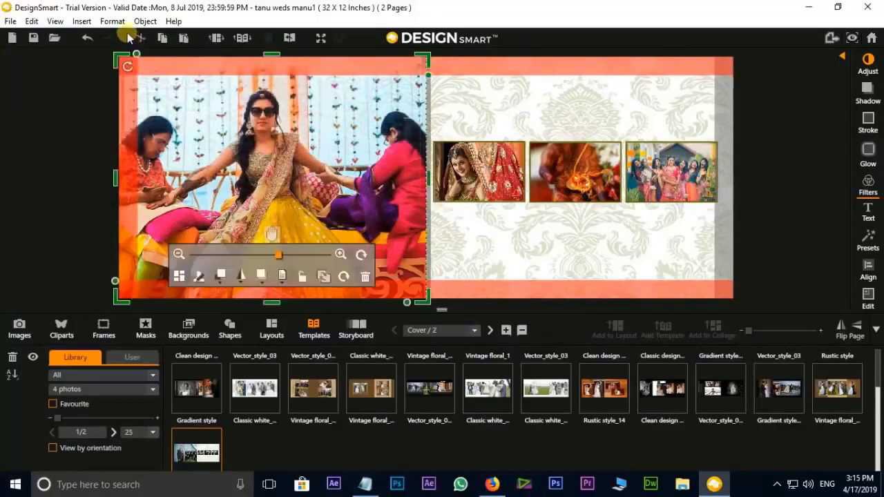
click(128, 291)
drag(132, 285, 195, 286)
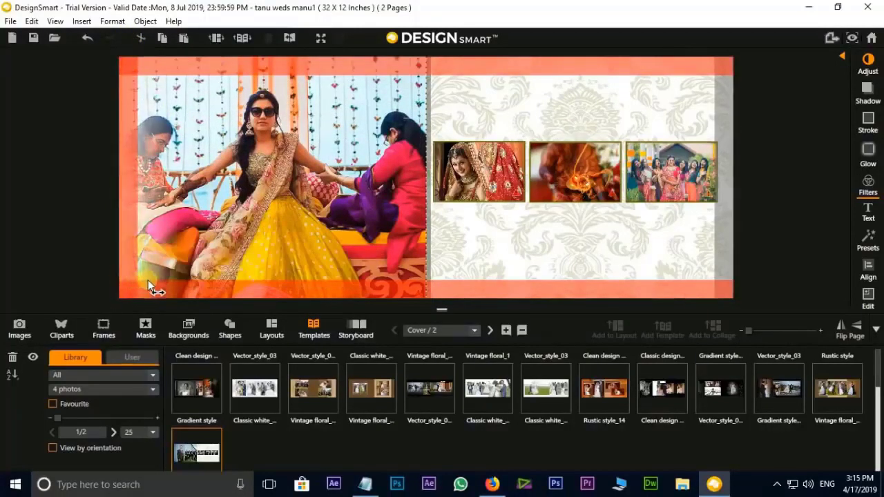
click(193, 279)
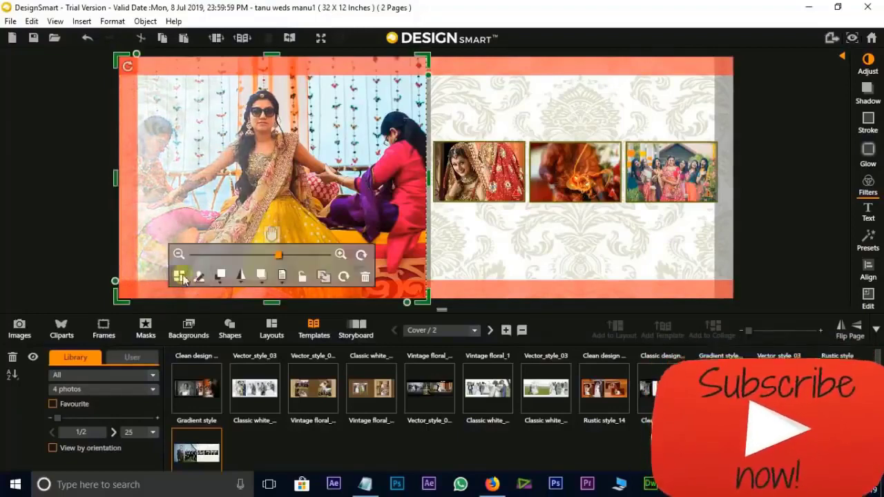
drag(117, 278, 97, 285)
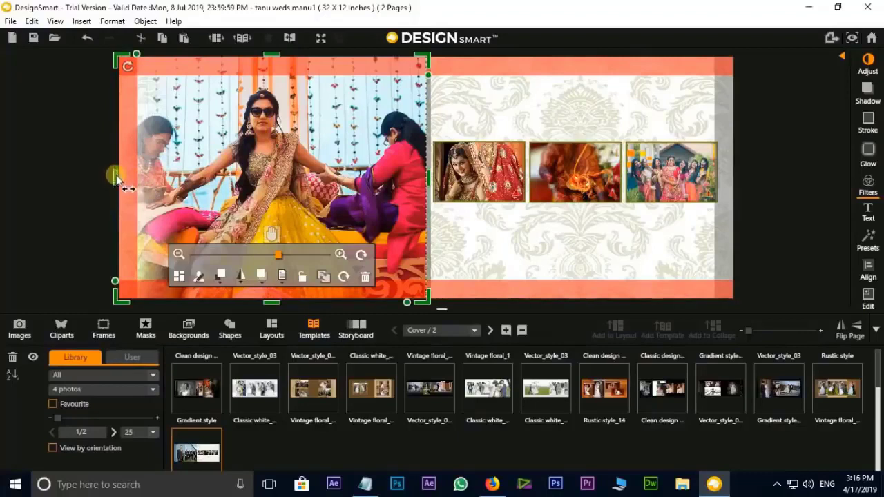
Step: Crop the left-page photo slightly shorter and enlarge it inside its frame
mouse_move(116, 181)
mouse_down()
mouse_move(214, 198)
mouse_move(250, 188)
mouse_move(126, 187)
mouse_up()
mouse_move(268, 58)
mouse_down()
mouse_move(270, 90)
mouse_move(272, 83)
mouse_up()
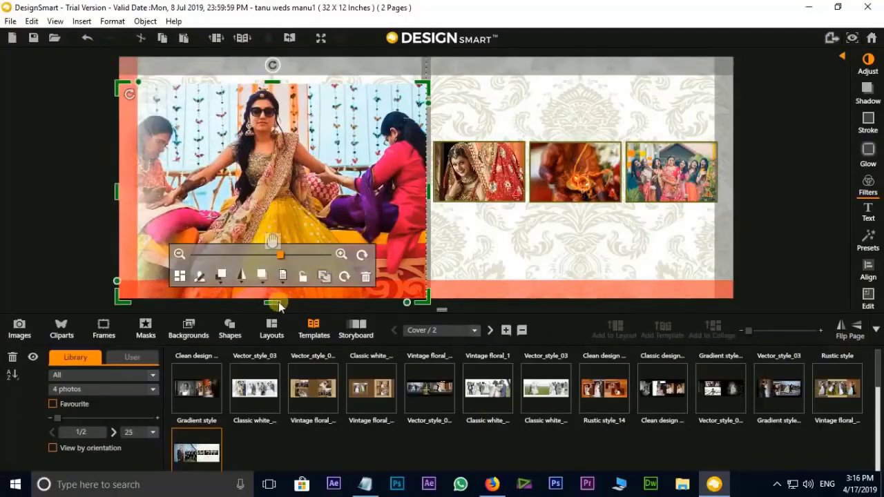
drag(279, 301, 274, 281)
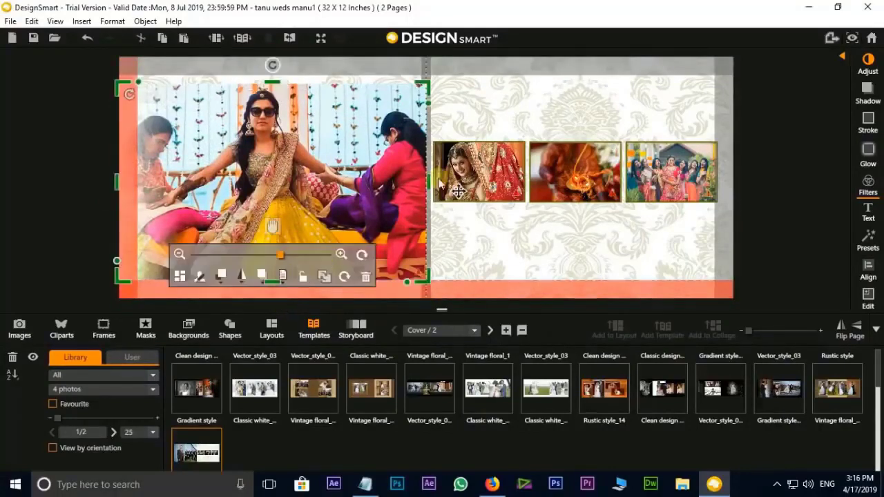
drag(426, 188, 429, 192)
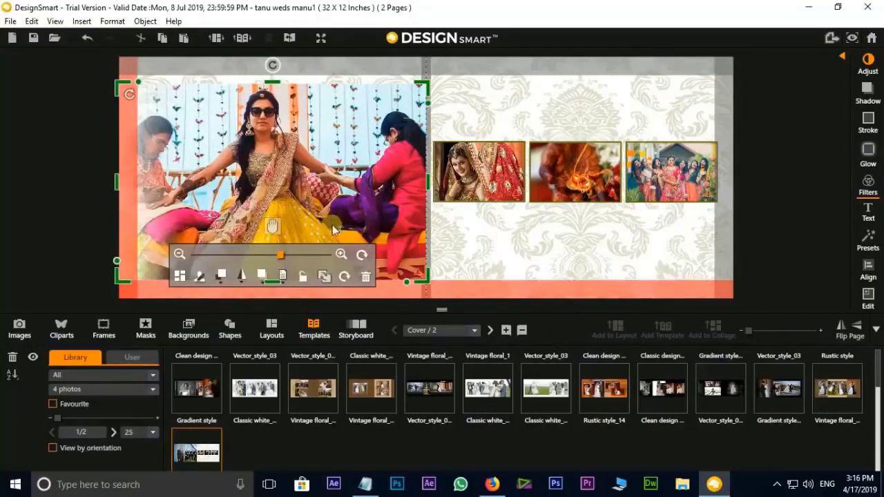
drag(288, 262, 352, 263)
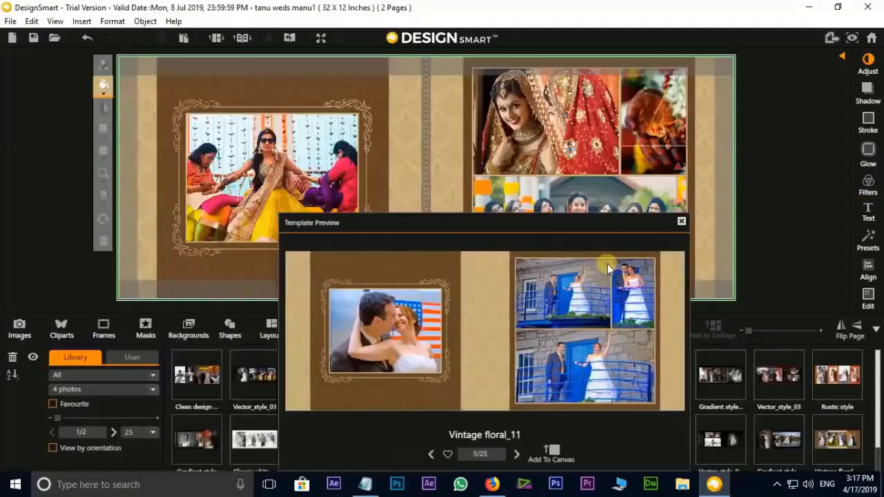
Step: Check the Vintage floral_11 spread with its framed left photo and close the template preview
drag(646, 263, 622, 266)
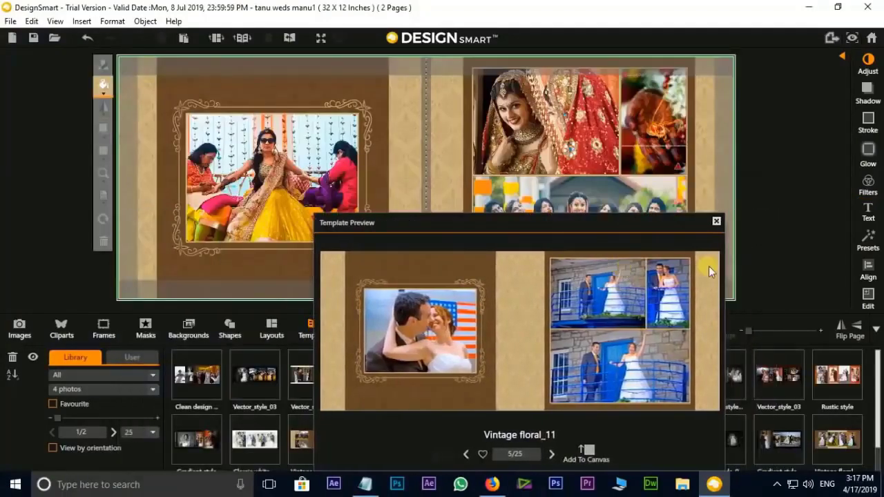
click(716, 222)
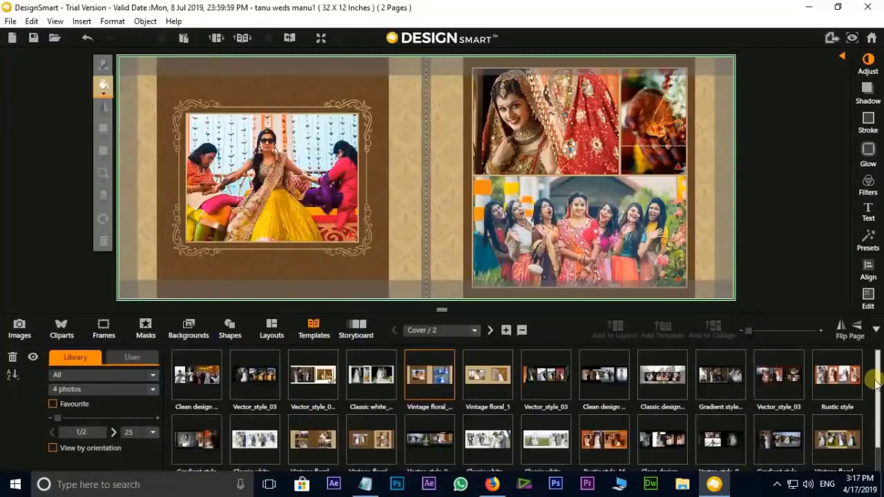
scroll(878, 387, down, 1)
scroll(870, 375, up, 1)
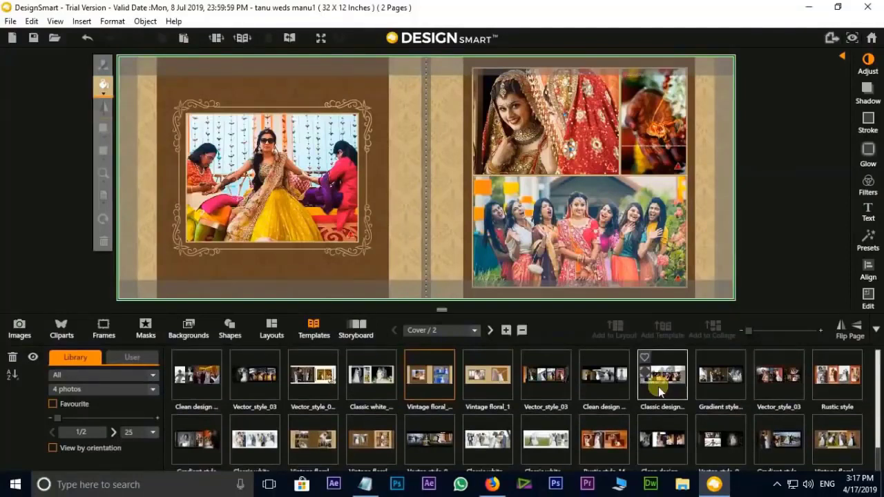
click(174, 22)
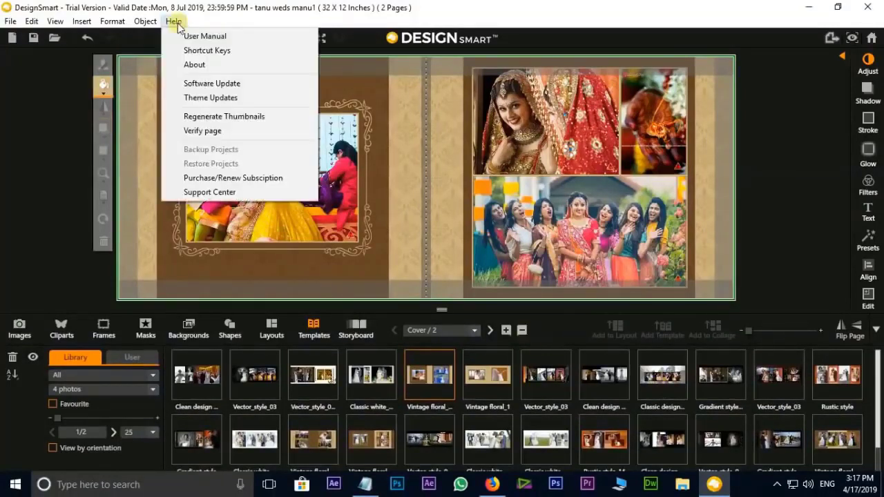
click(216, 99)
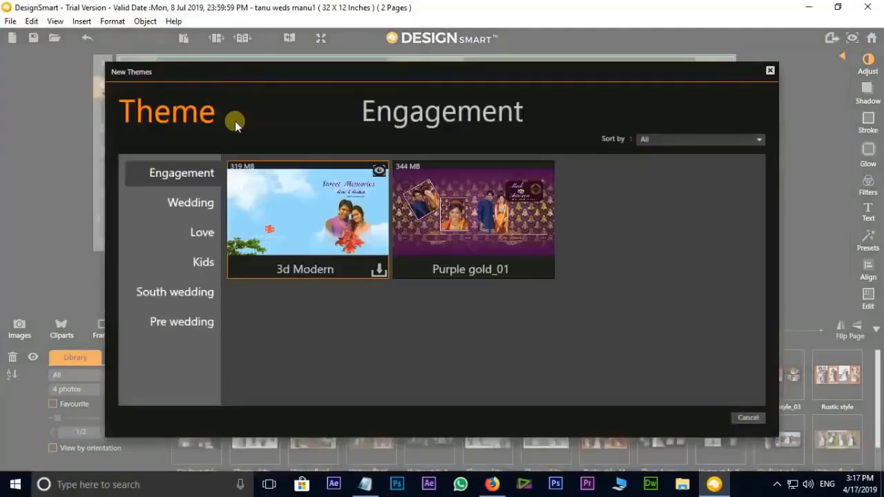
click(192, 207)
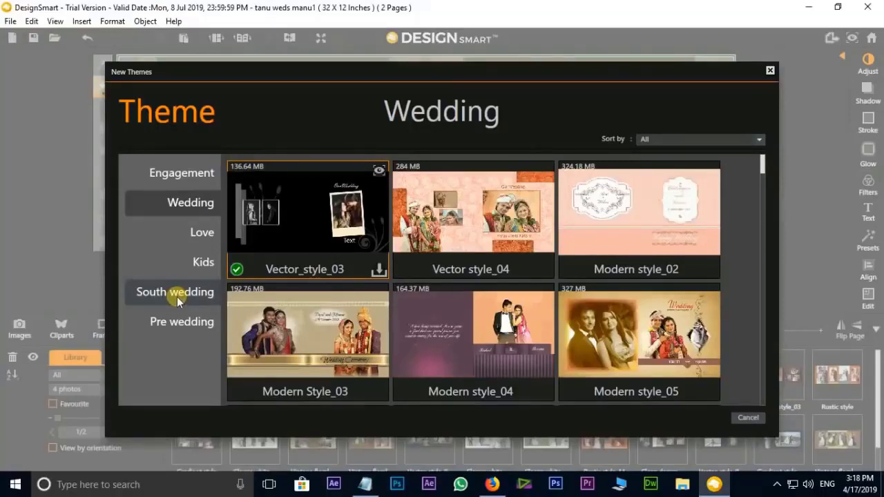
click(162, 293)
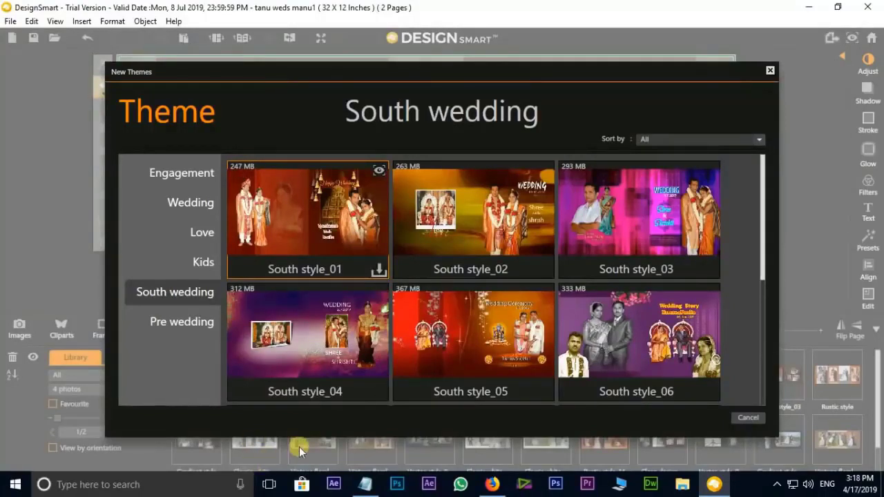
click(199, 327)
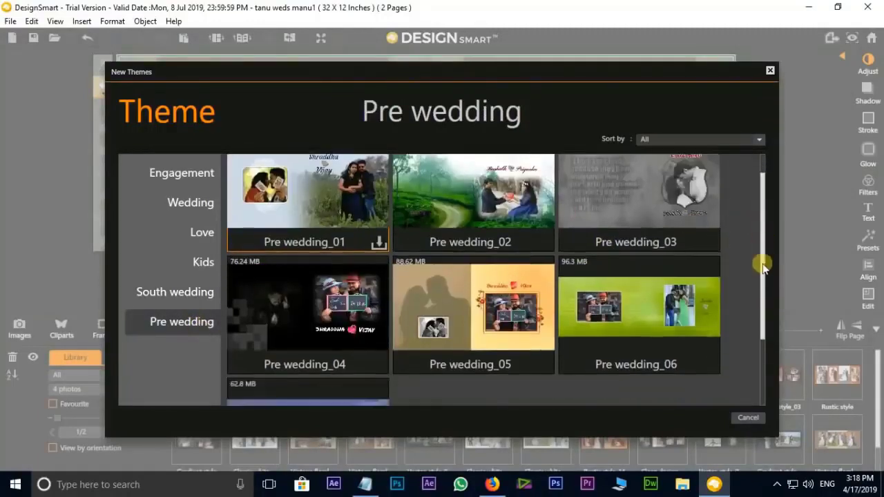
drag(762, 239, 760, 320)
key(Escape)
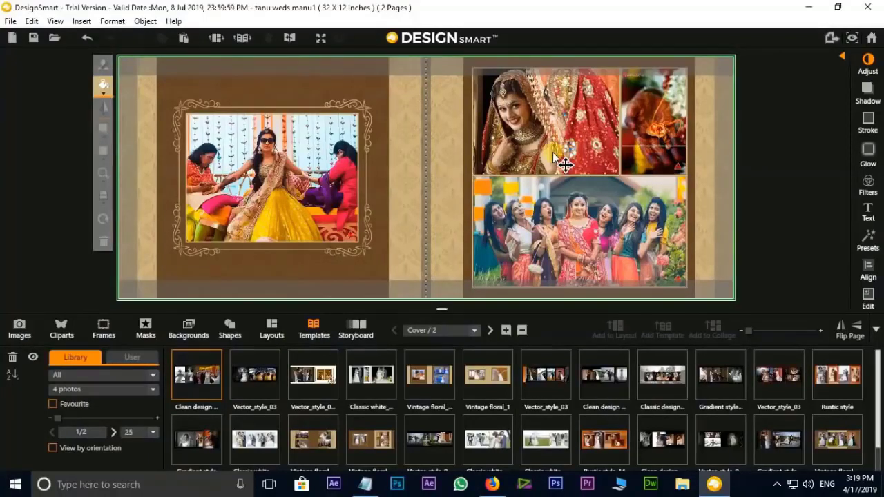
Step: Filter templates to 8 photos and apply Vintage floral_53 to the spread
click(153, 390)
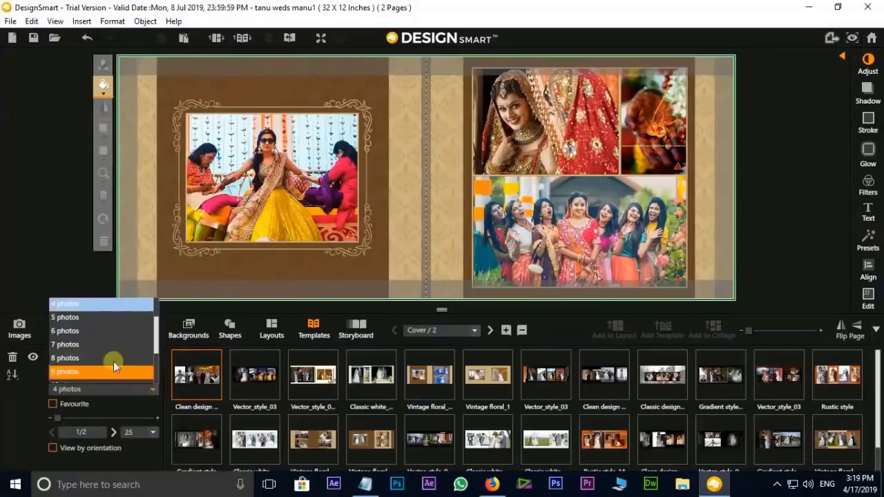
click(63, 358)
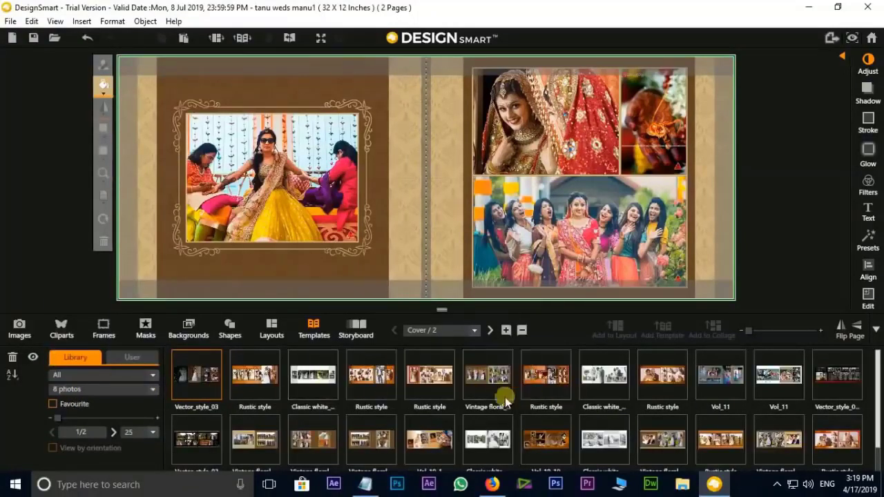
mouse_move(488, 375)
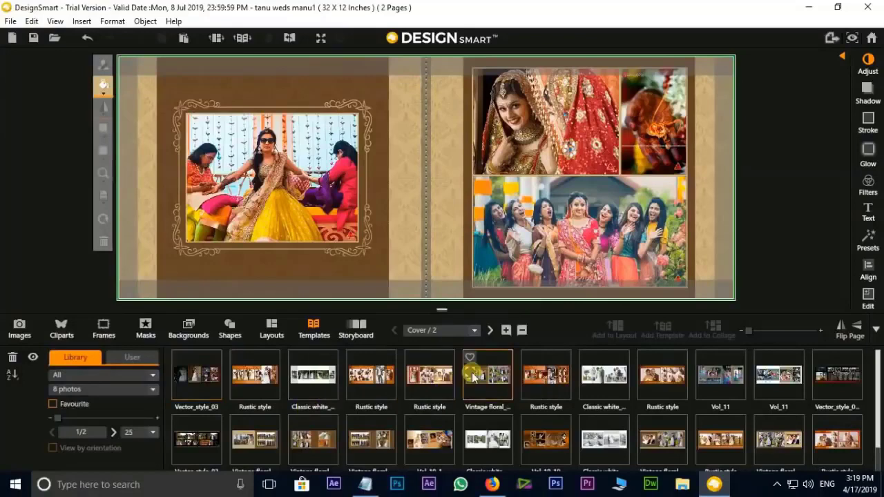
double_click(471, 372)
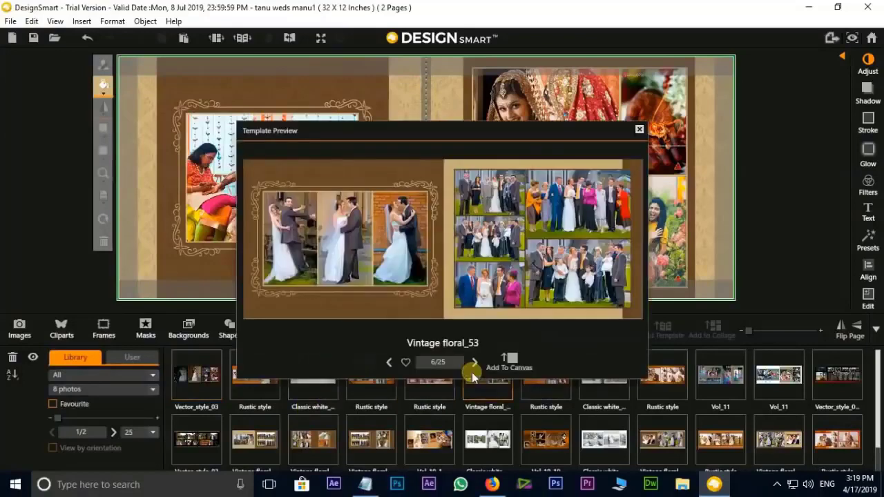
click(508, 357)
drag(518, 127, 552, 166)
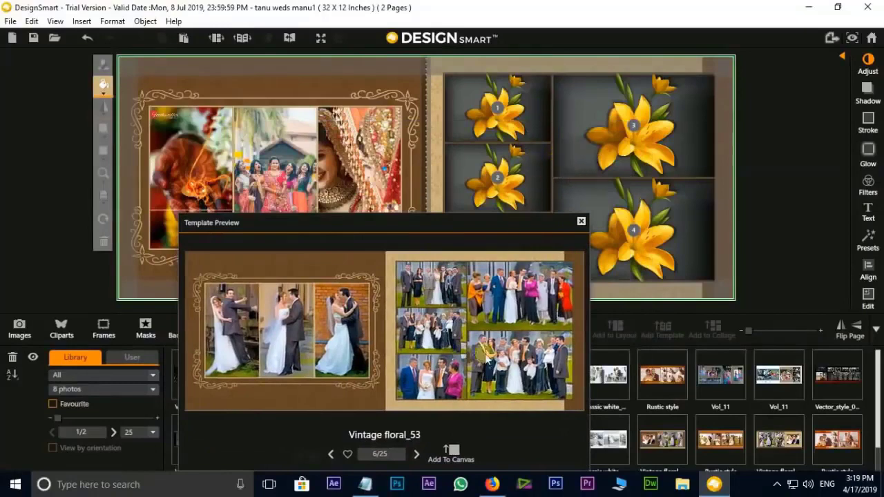
Step: Step through the previews to Vol_11, apply it, and close the Template Preview
click(416, 454)
click(417, 454)
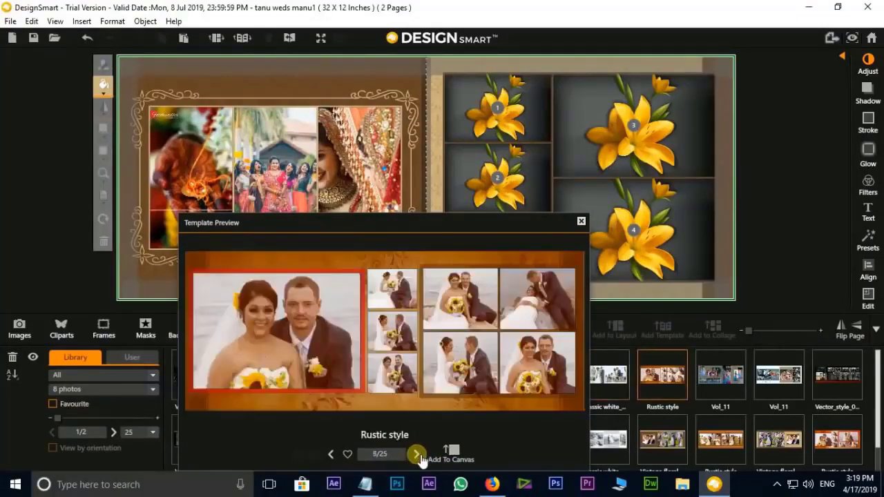
click(416, 454)
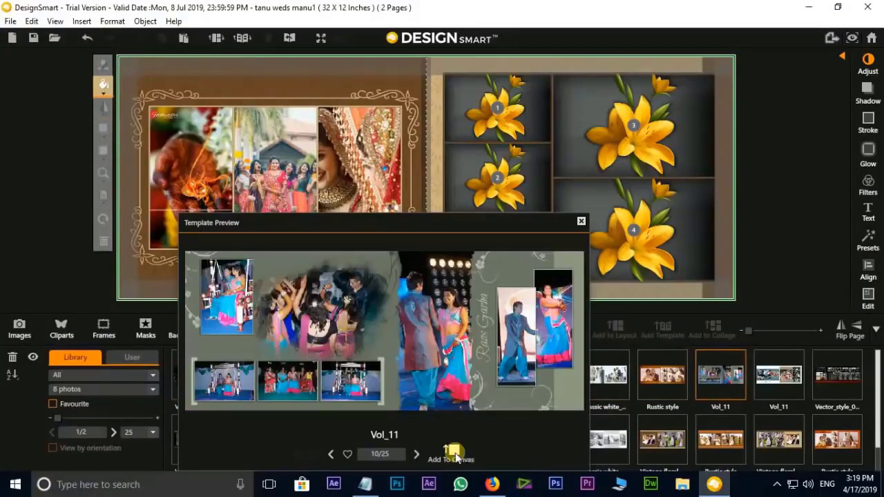
click(455, 456)
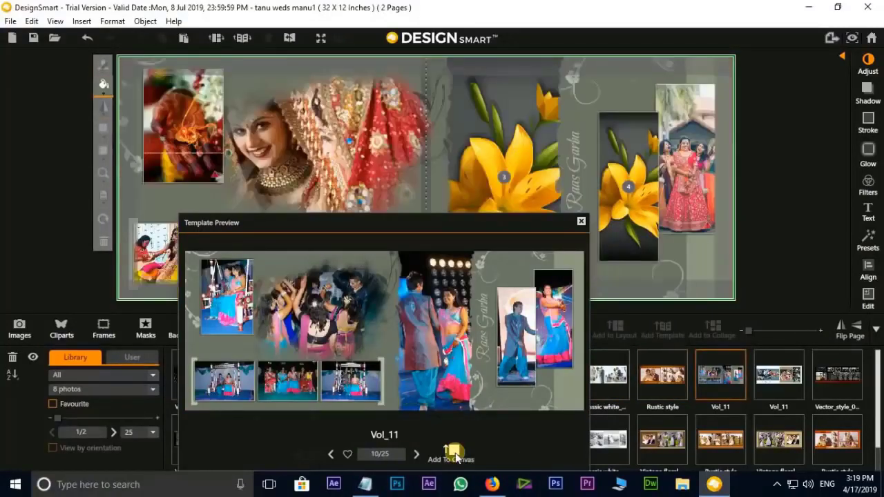
click(581, 221)
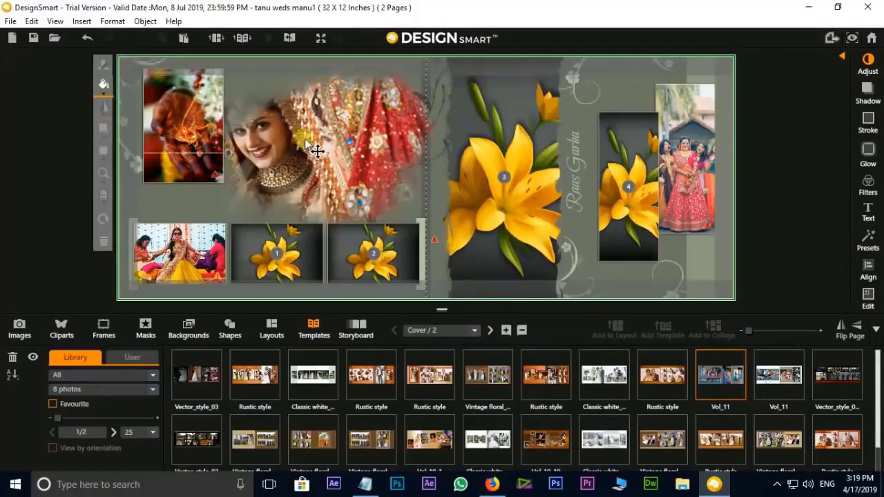
Step: Reposition the large bride photo within its top cover frame
click(316, 151)
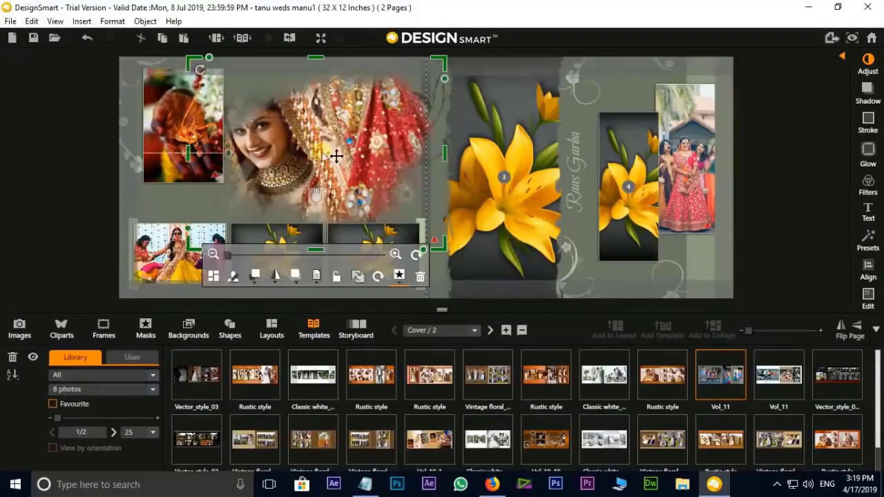
drag(316, 198, 324, 218)
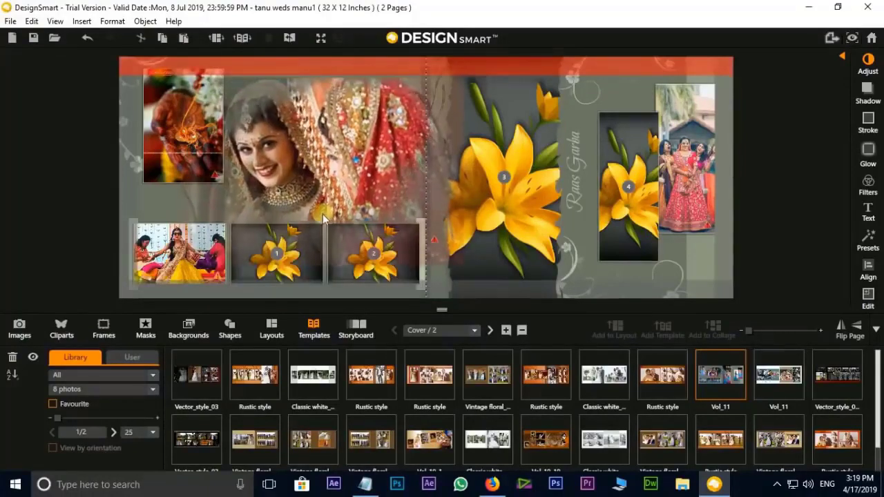
click(325, 217)
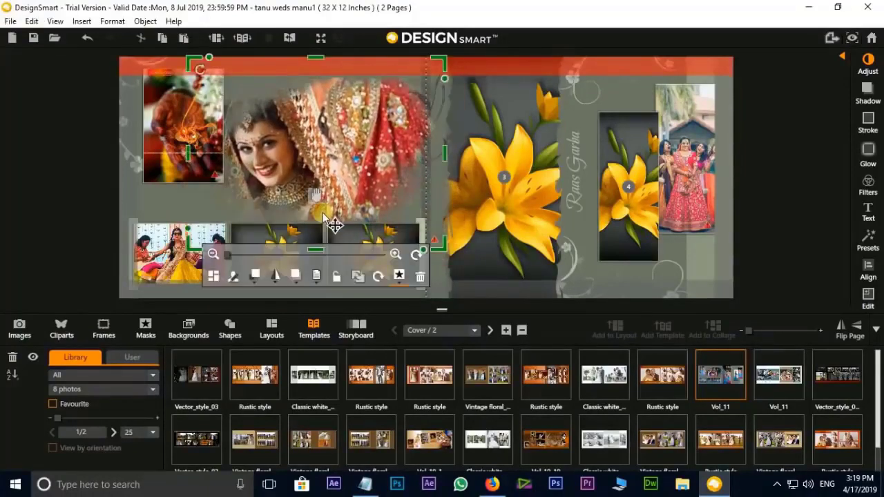
click(546, 200)
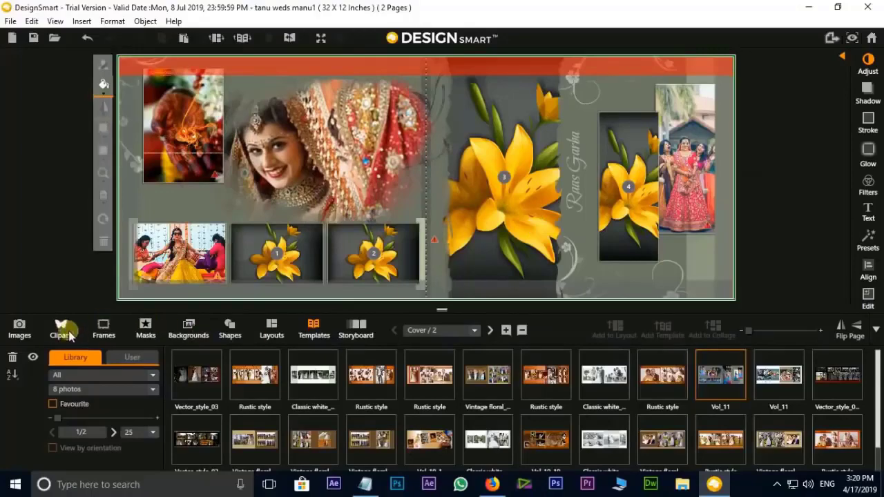
Step: Fill placeholders 1–4 with bride, couple and mehndi hands photos from the Images panel
click(102, 355)
click(25, 331)
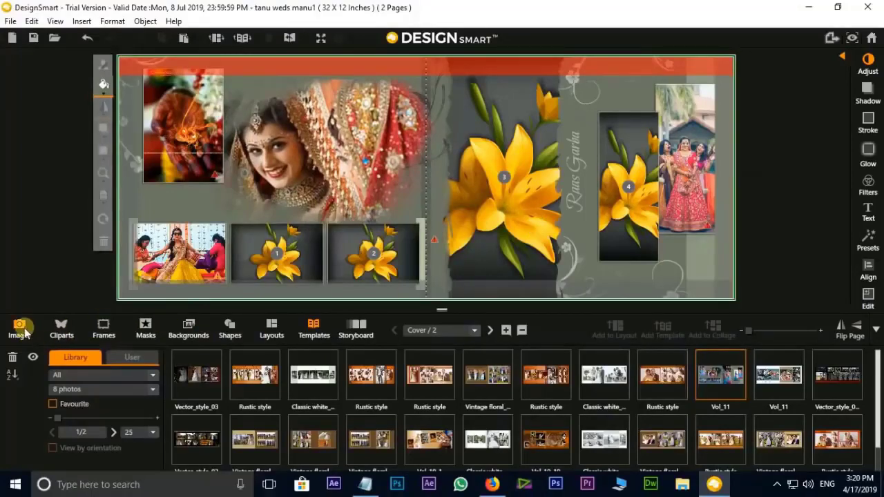
drag(317, 407, 487, 177)
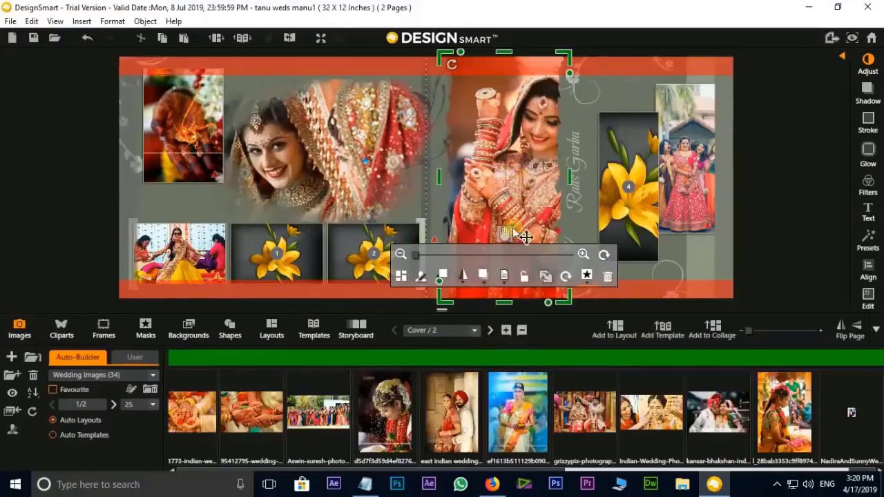
mouse_move(525, 236)
mouse_down()
mouse_move(497, 245)
mouse_move(498, 307)
mouse_up()
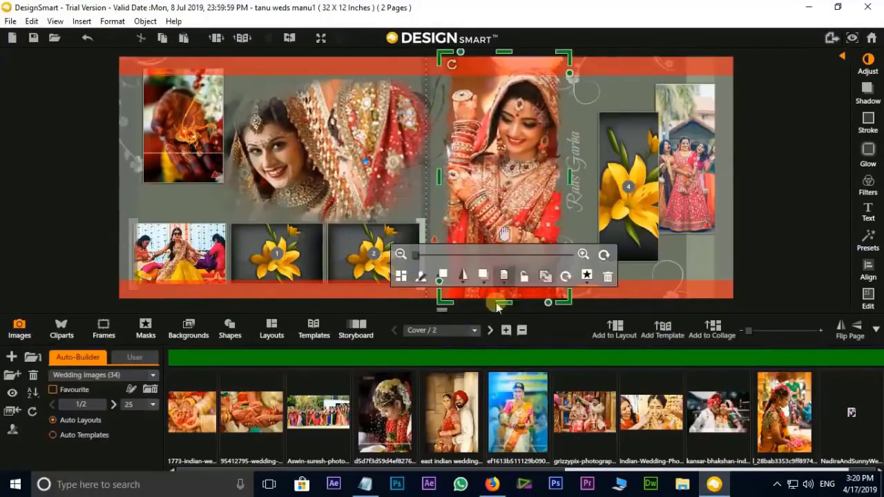
mouse_move(452, 414)
mouse_down()
mouse_move(619, 159)
mouse_move(621, 166)
mouse_up()
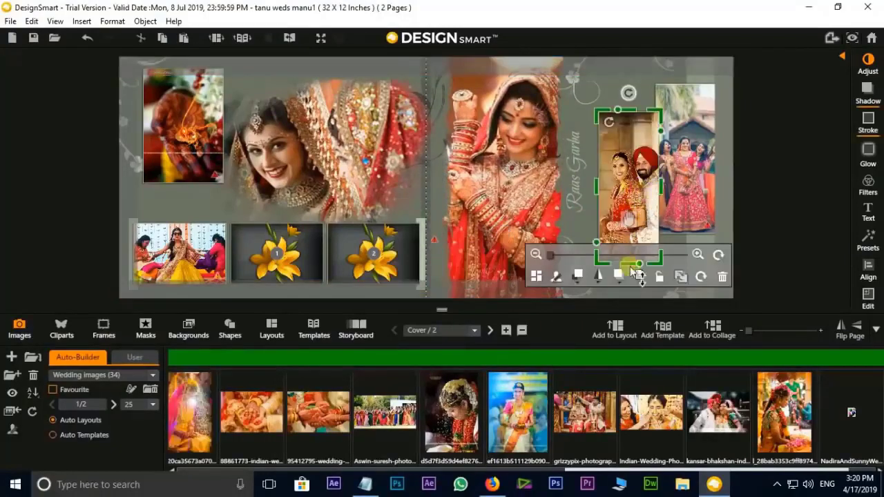
click(584, 234)
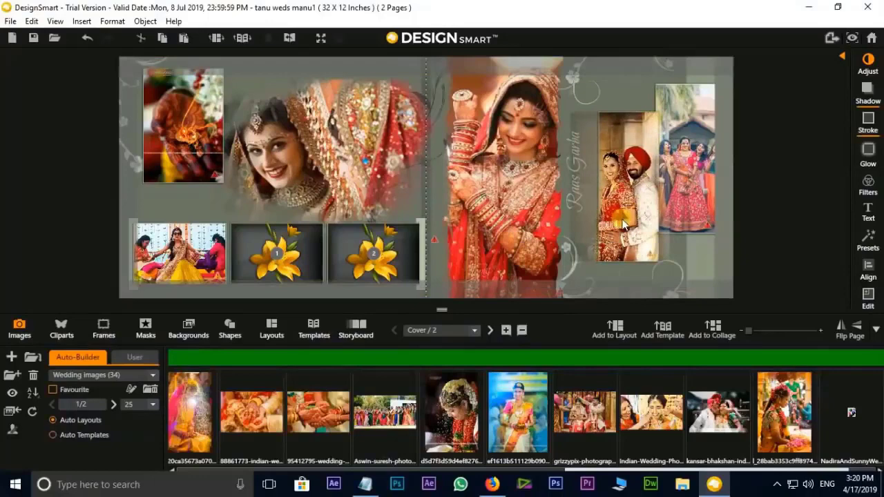
click(624, 224)
drag(251, 410, 277, 252)
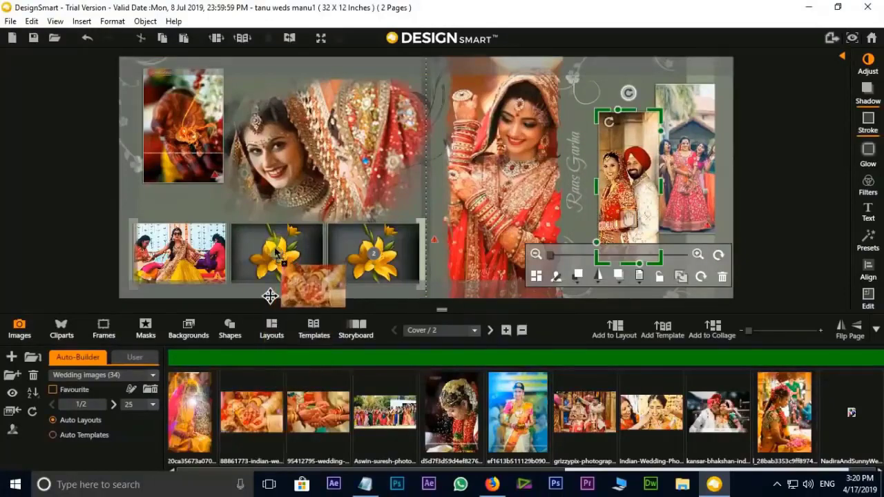
mouse_move(718, 412)
mouse_down()
mouse_move(395, 291)
mouse_move(390, 271)
mouse_up()
click(515, 228)
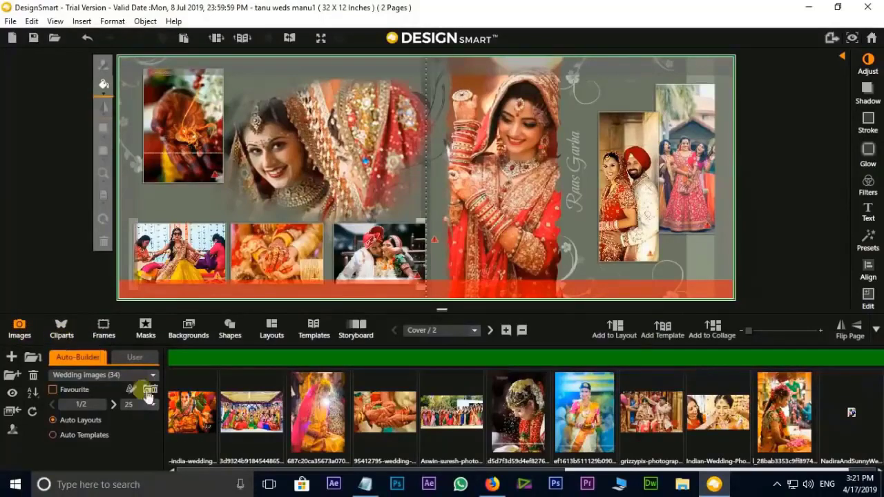
mouse_move(249, 412)
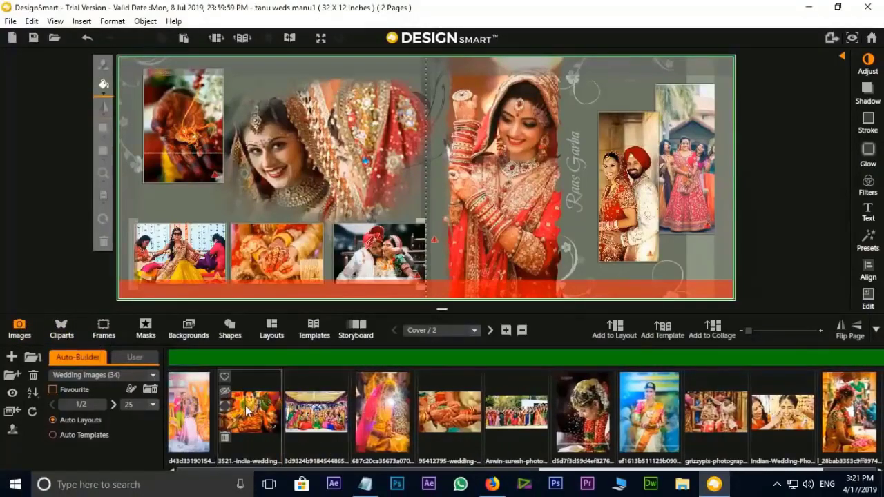
Step: Try a different top cover photo, undo it, and select the vertical caption for editing
mouse_move(245, 411)
mouse_down()
mouse_move(305, 228)
mouse_move(310, 153)
mouse_up()
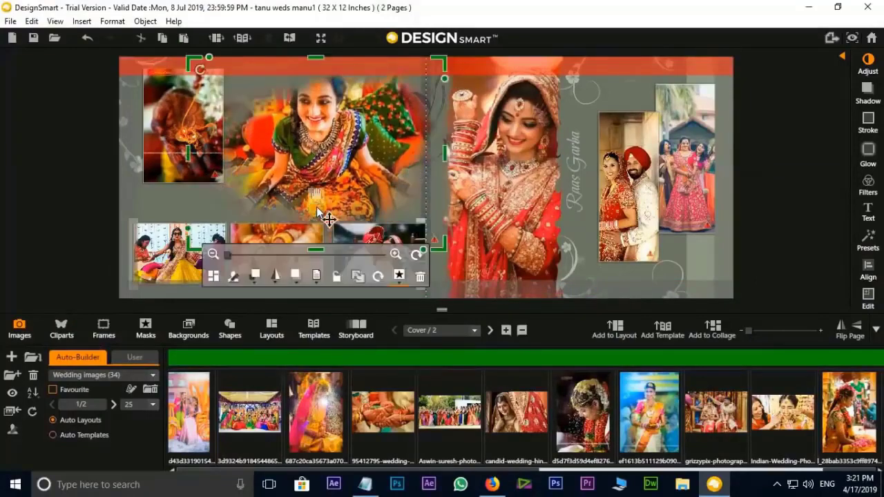
key(ctrl+z)
click(526, 224)
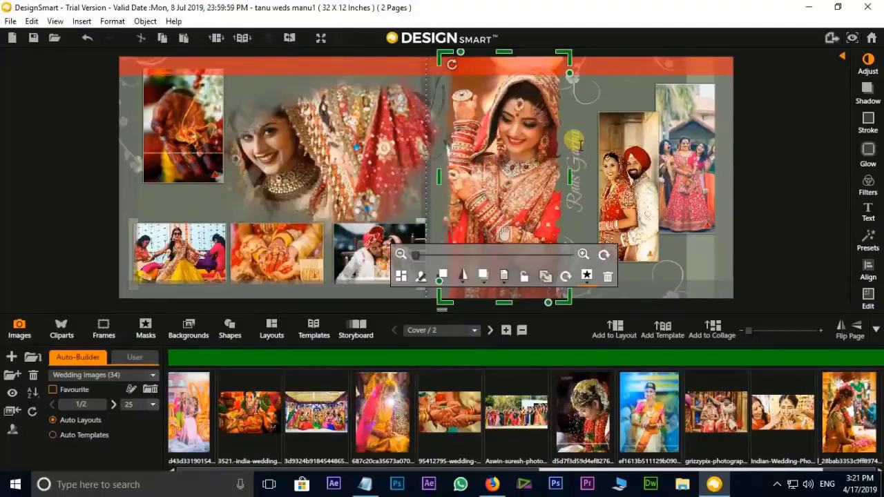
click(580, 145)
text(Tanu Weds)
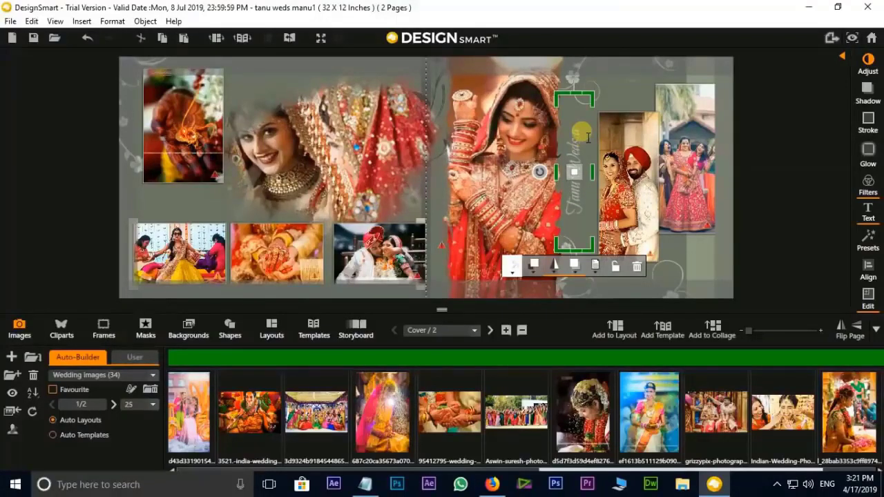
Step: Complete the vertical caption as 'Tanu Weds Manu' and deselect it
text( Ma)
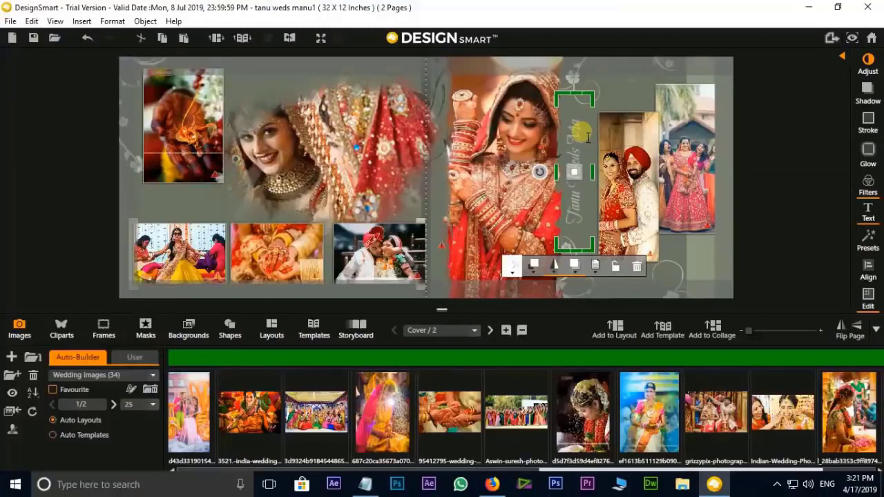
text(nu)
click(459, 229)
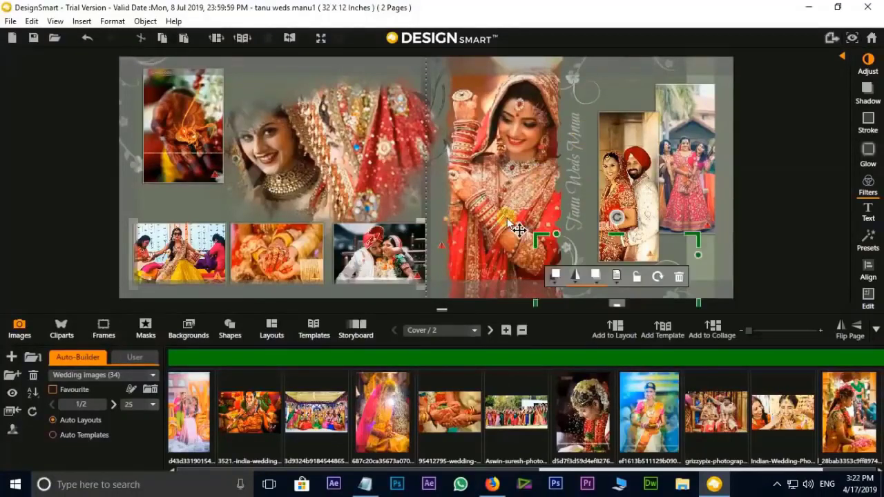
click(65, 216)
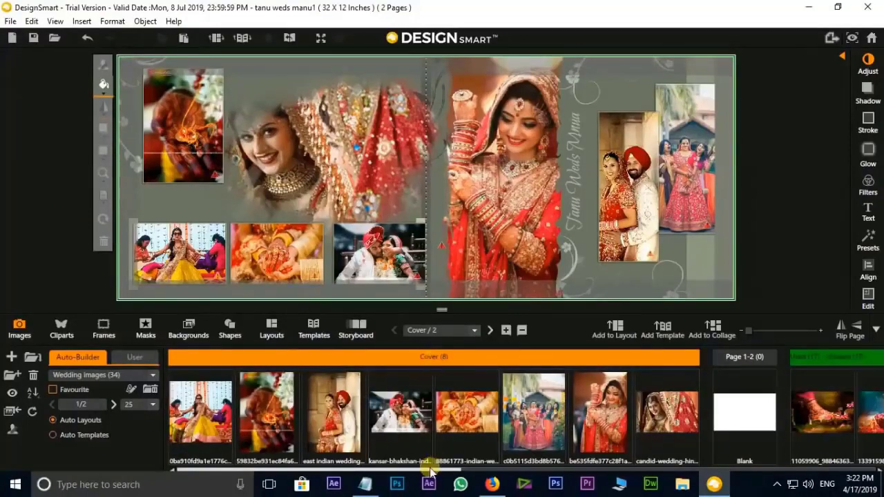
Step: Open the blank Page 1-2 spread and build a collage from five selected wedding photos
drag(439, 472, 508, 471)
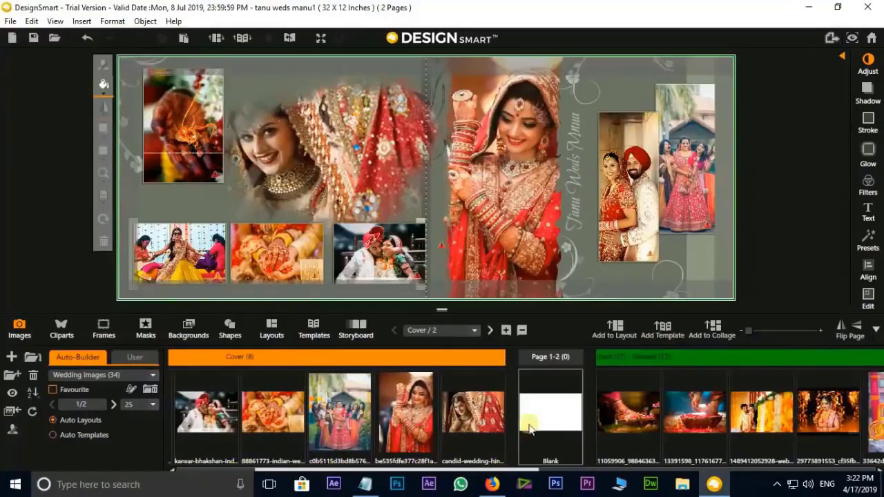
click(556, 412)
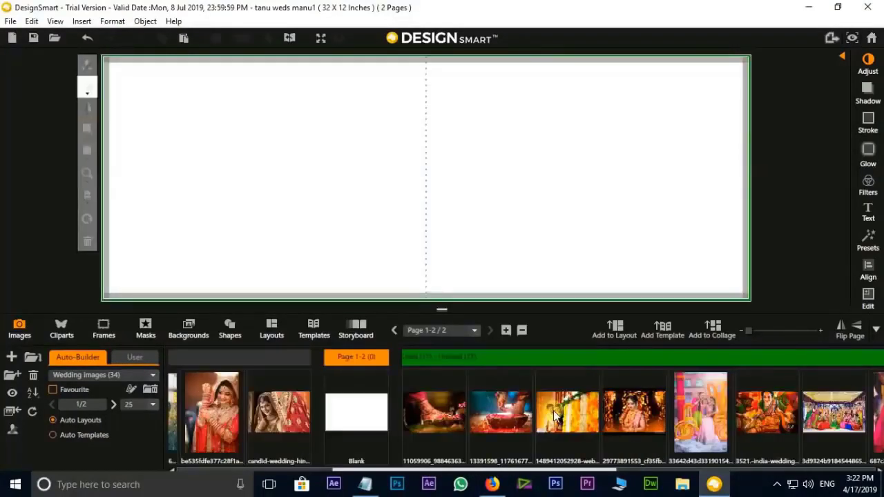
drag(556, 413, 357, 121)
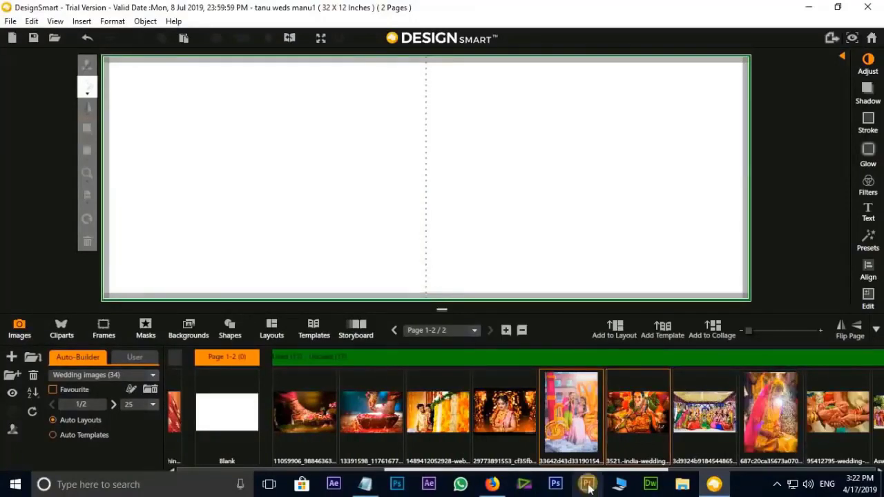
scroll(601, 472, down, 5)
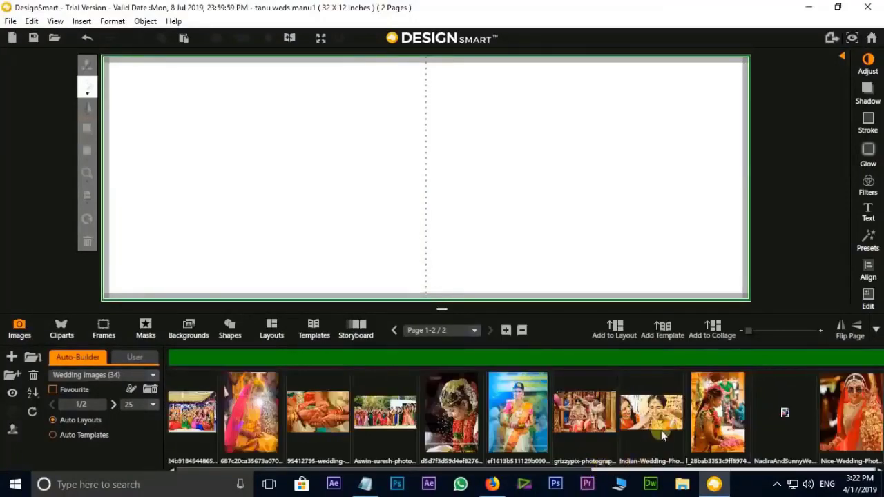
mouse_move(854, 430)
mouse_down()
mouse_move(686, 467)
mouse_move(598, 414)
mouse_up()
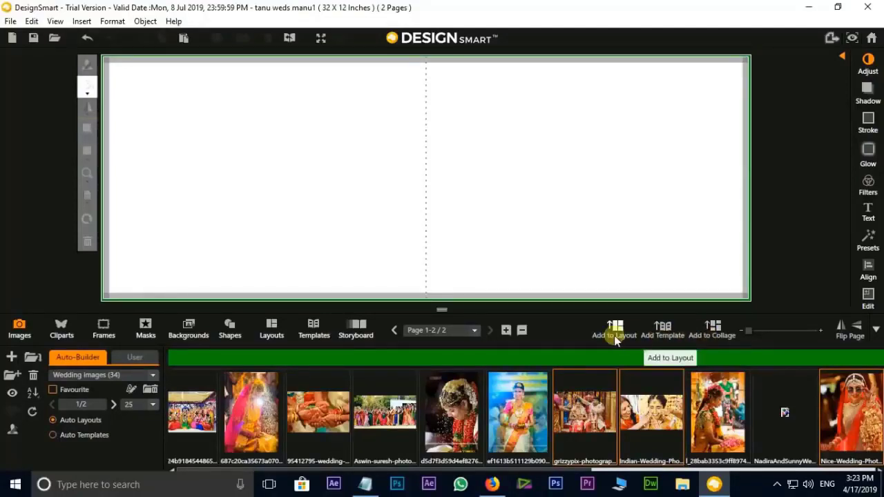
click(714, 330)
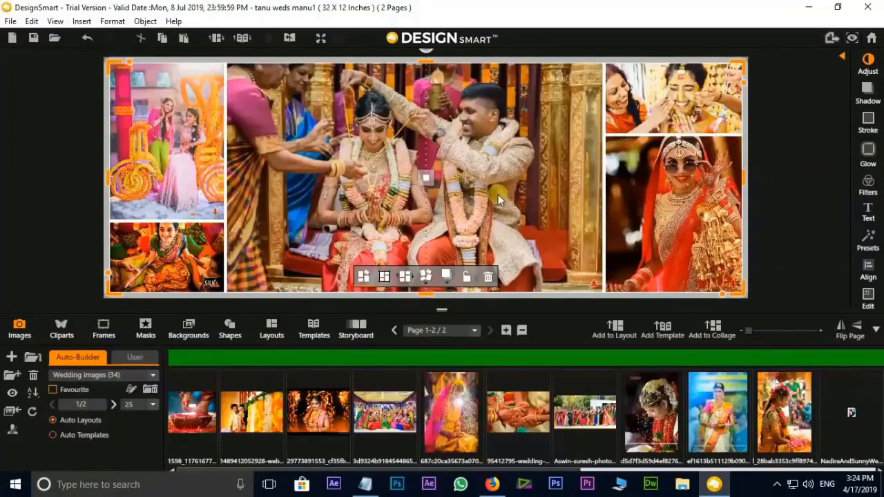
Step: Try the Vol_10_0 template on Page 1-2, then undo it to keep the collage
click(311, 333)
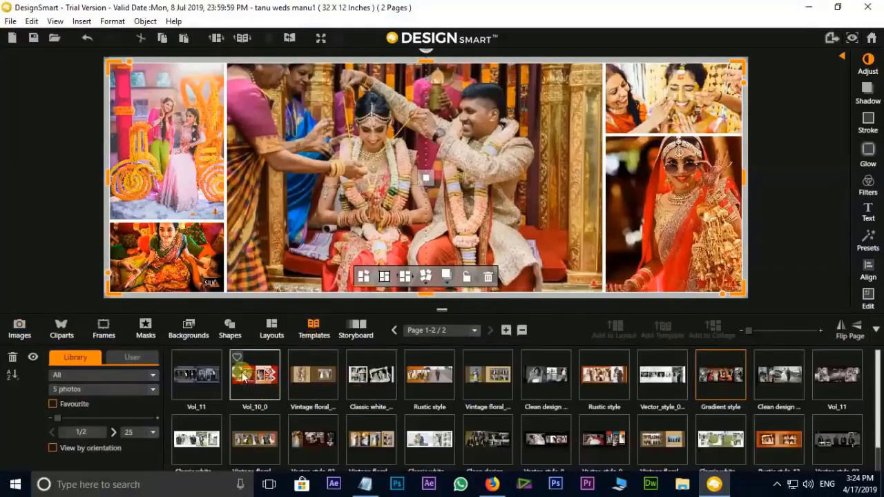
double_click(243, 377)
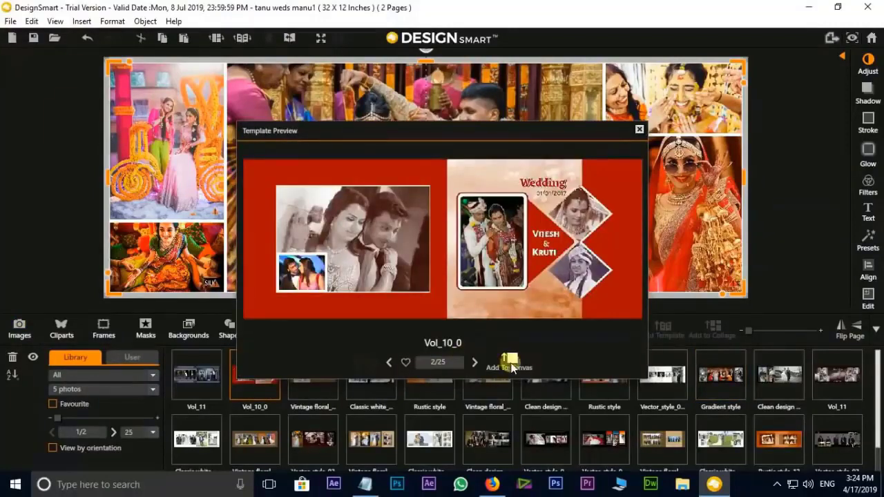
click(511, 367)
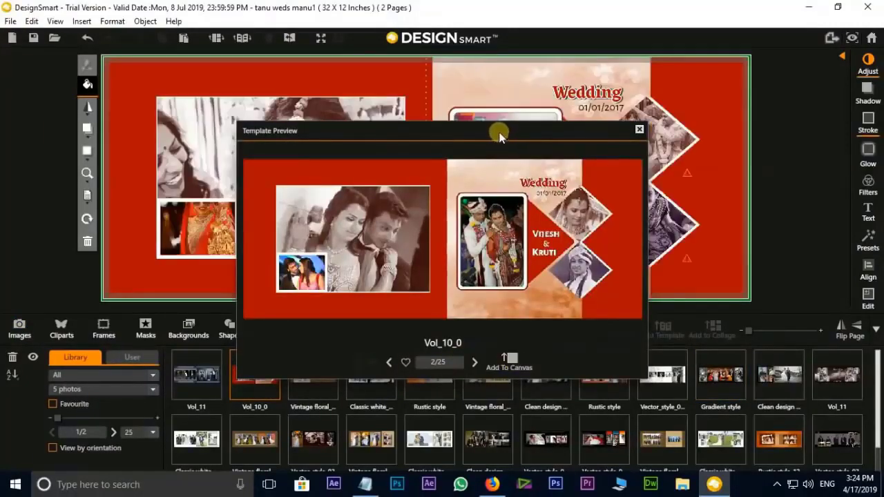
drag(499, 135, 692, 219)
click(529, 250)
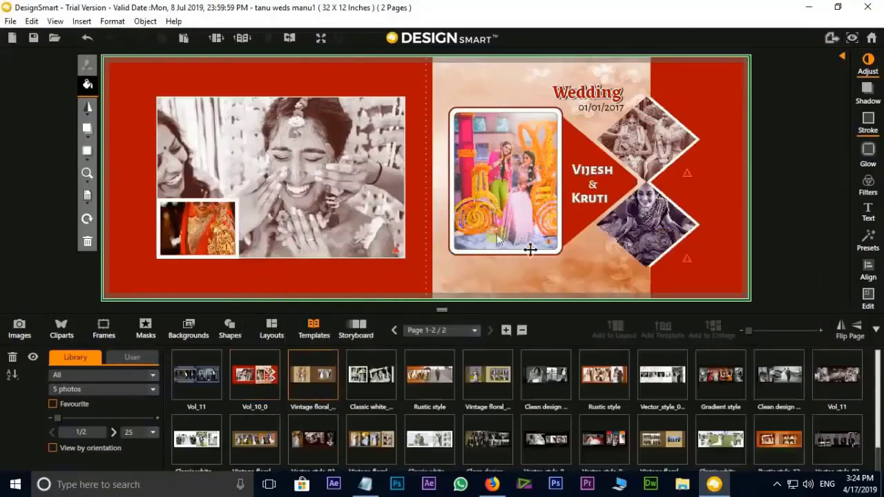
key(ctrl+z)
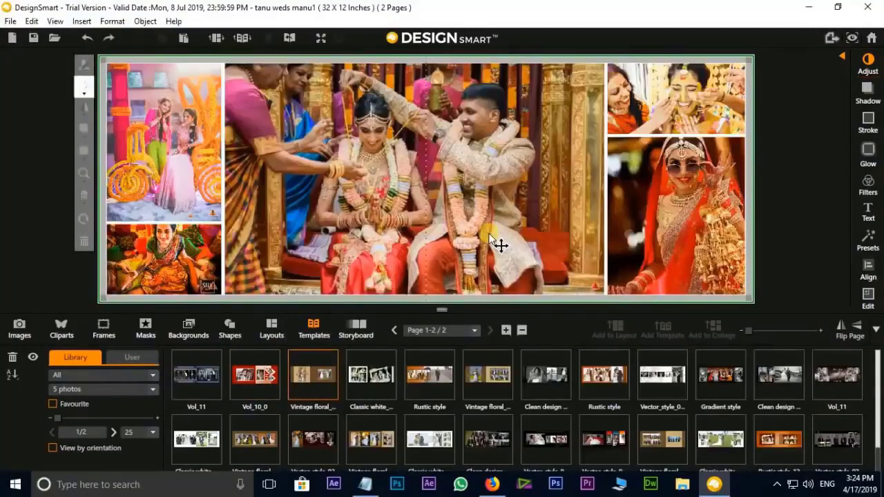
click(498, 244)
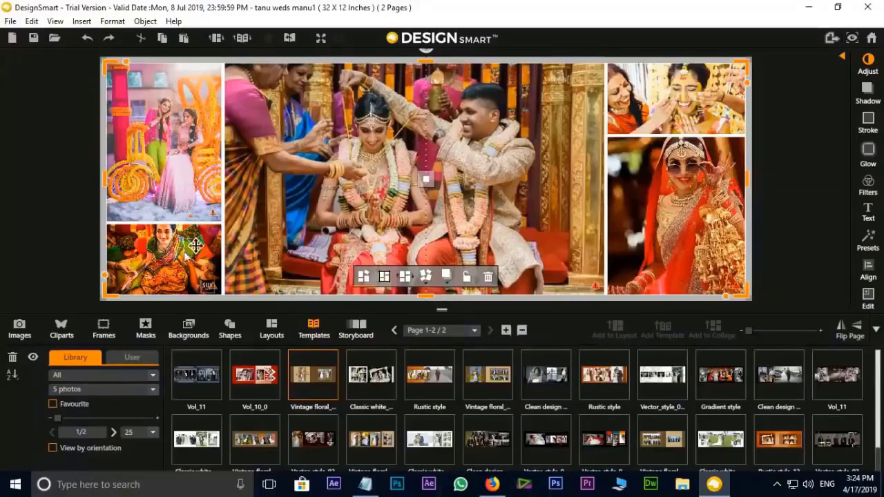
Step: Ungroup the Page 1-2 collage and shift the lower-left bride photo within its frame to show her face
click(364, 277)
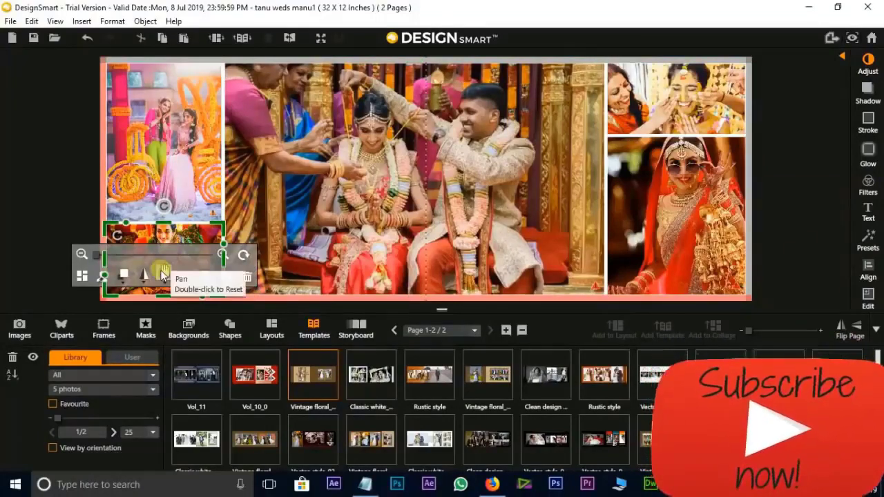
drag(166, 273, 163, 277)
click(164, 285)
click(493, 181)
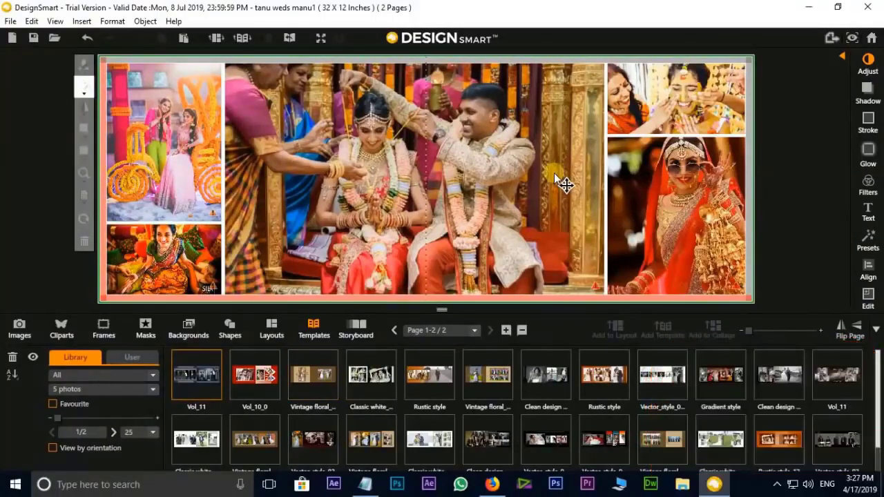
Step: Return to the wedding photo library and move from the Cover to the Page 1-2 spread
click(20, 328)
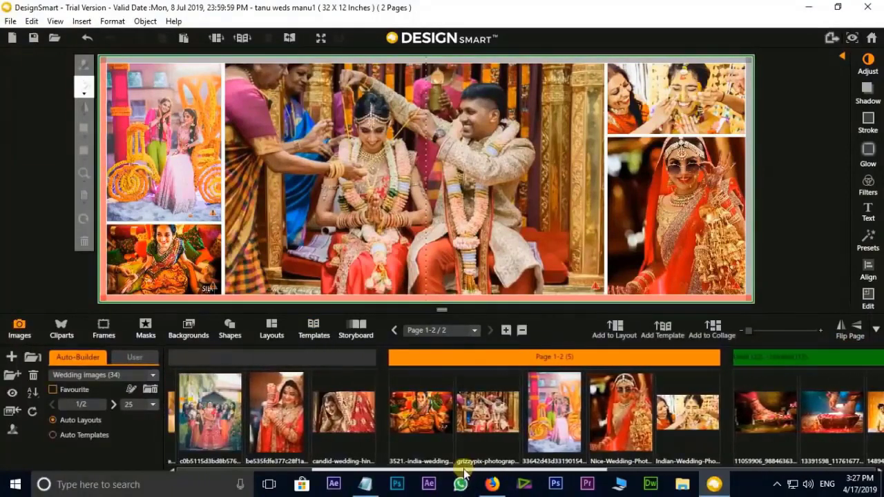
click(464, 473)
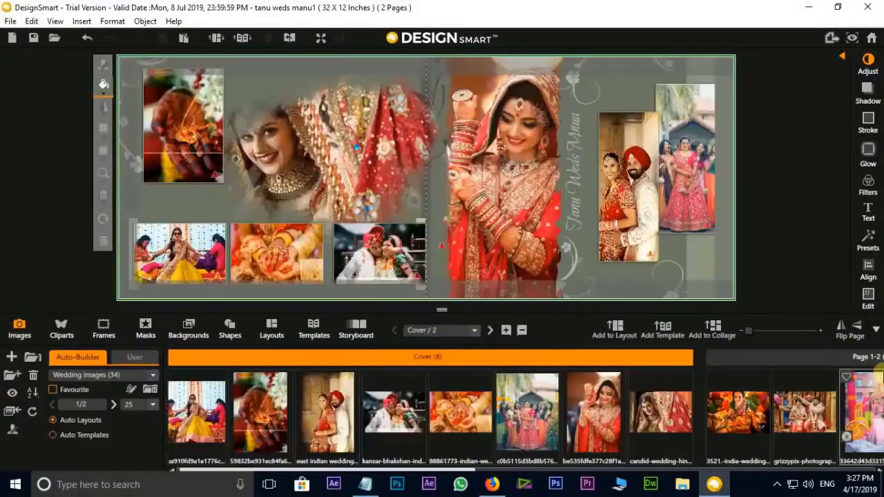
click(773, 358)
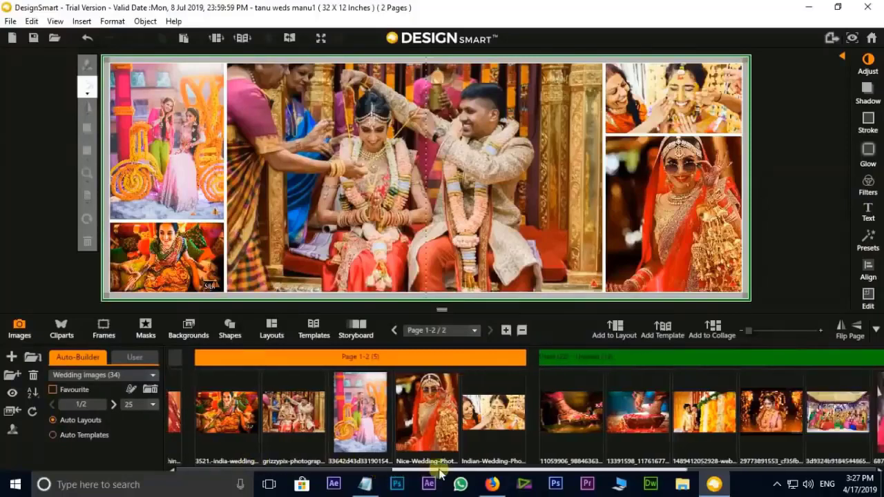
drag(381, 470, 594, 470)
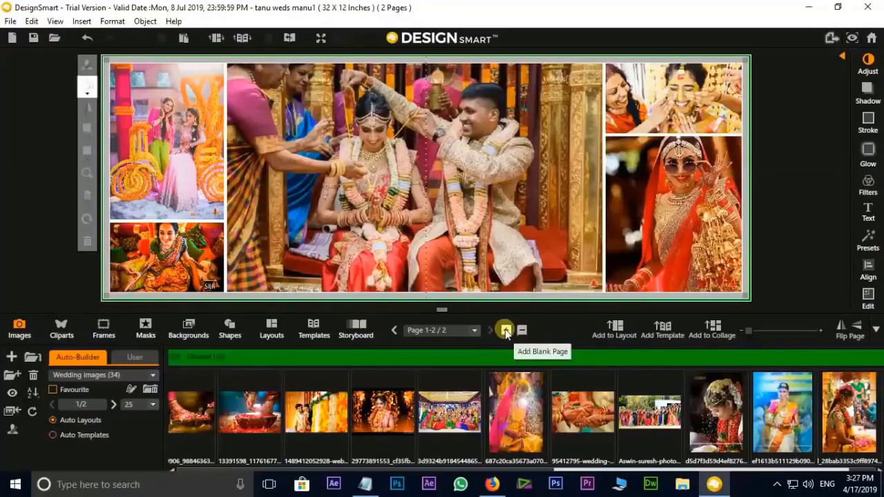
Step: Add a blank Page 3-4 spread and select photos for it in the image strip
click(506, 330)
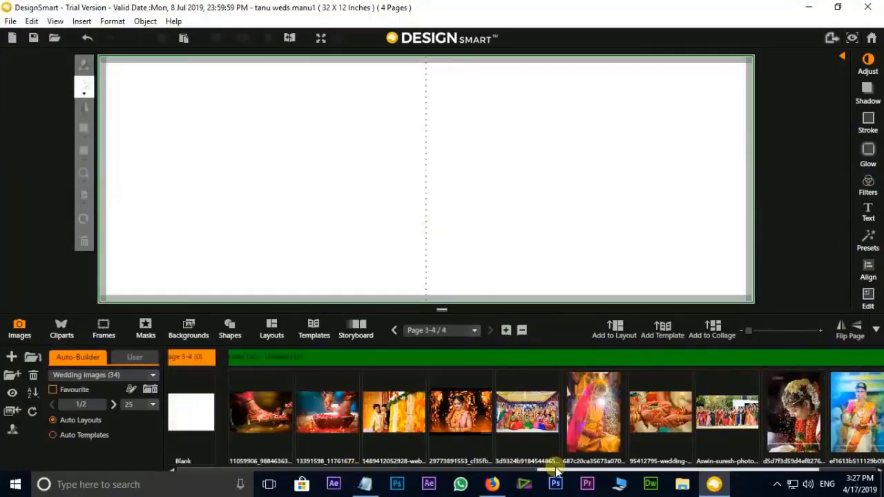
drag(556, 471, 494, 477)
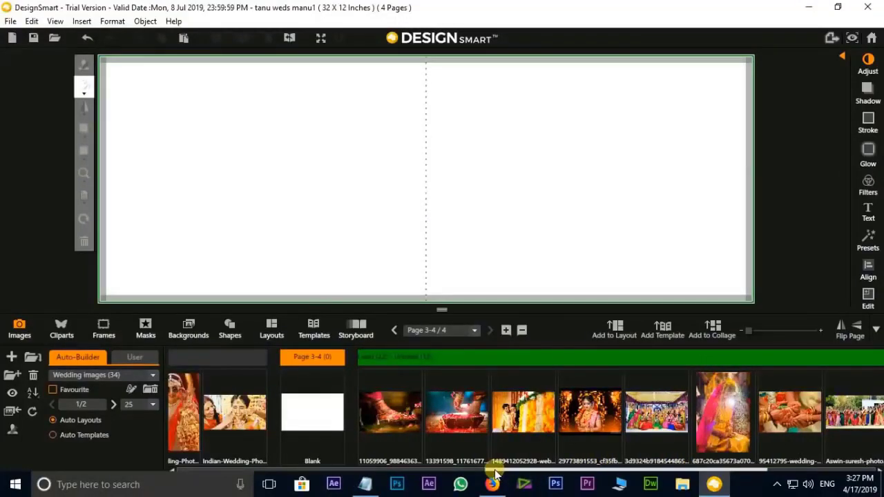
mouse_move(391, 412)
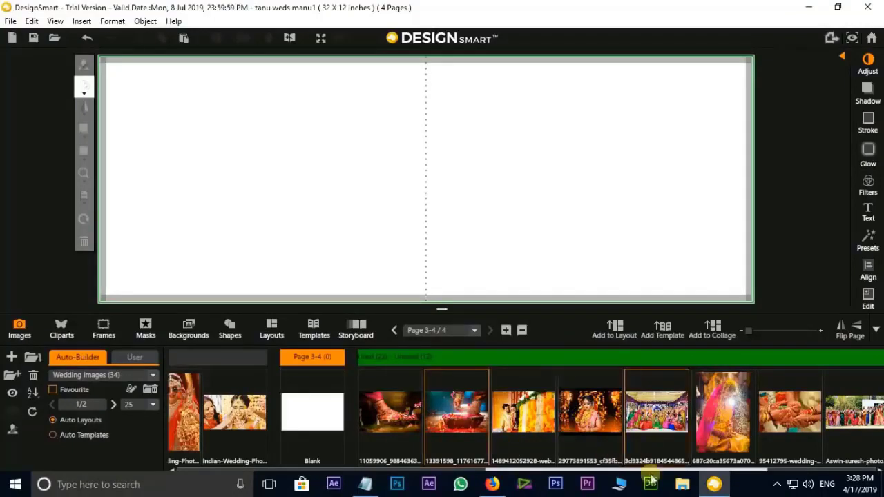
drag(575, 472, 681, 471)
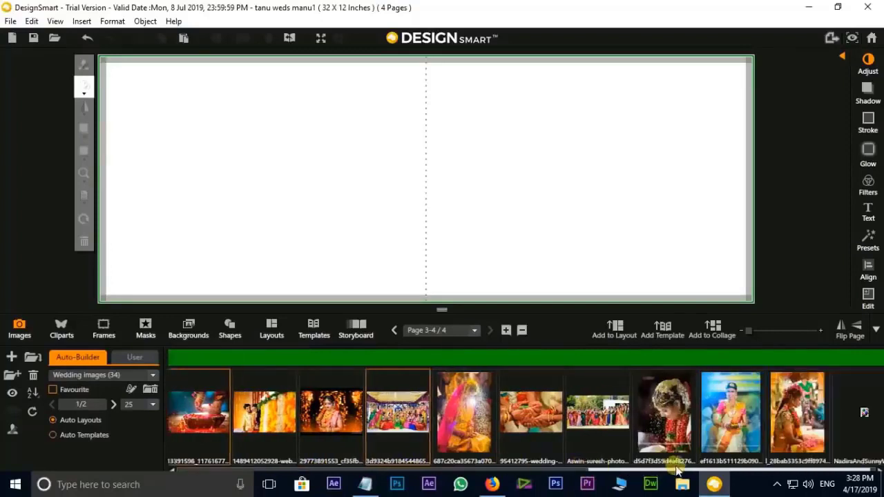
mouse_move(718, 417)
mouse_down()
mouse_move(616, 415)
mouse_move(598, 406)
mouse_up()
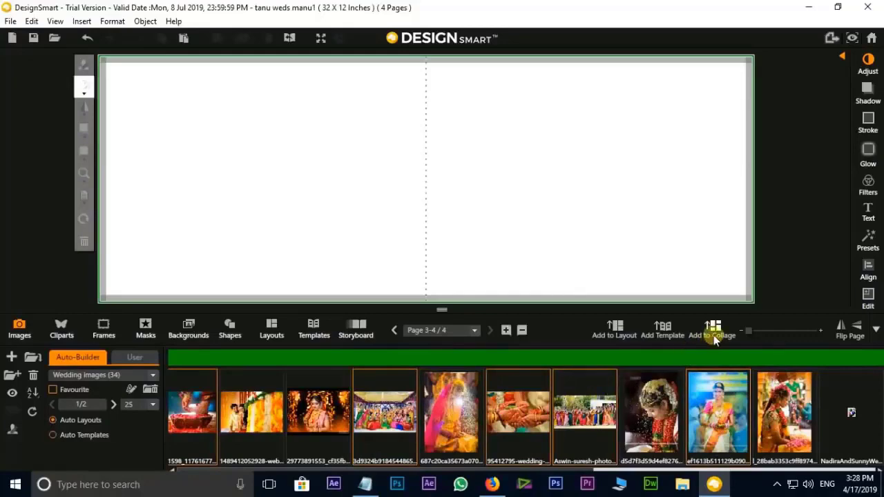
Step: Auto-fill Page 3-4 with the chosen photos and apply Layout 05_18
click(618, 334)
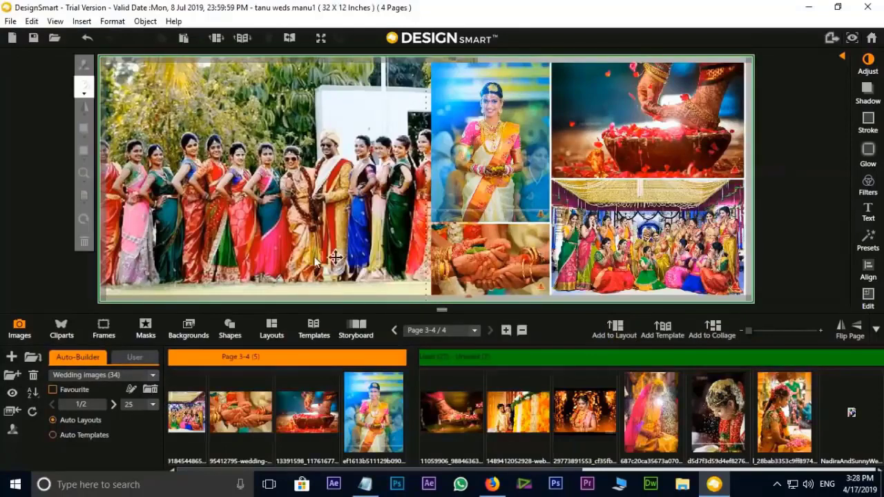
click(272, 327)
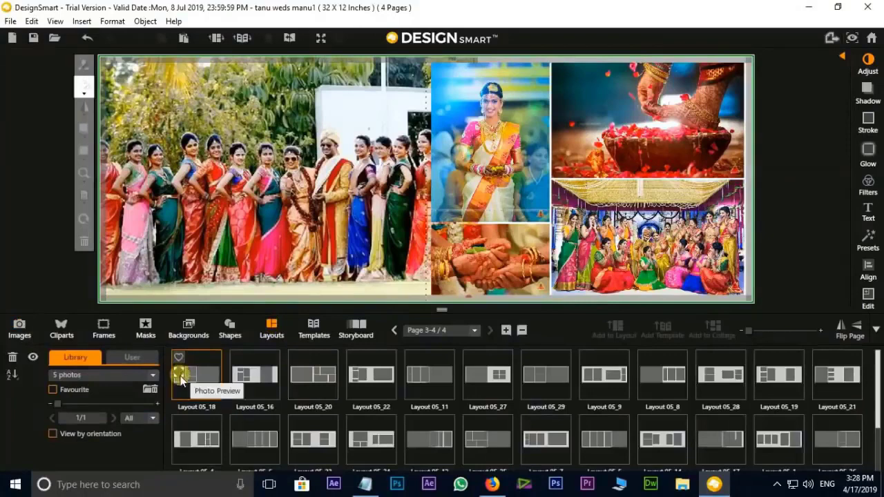
click(178, 369)
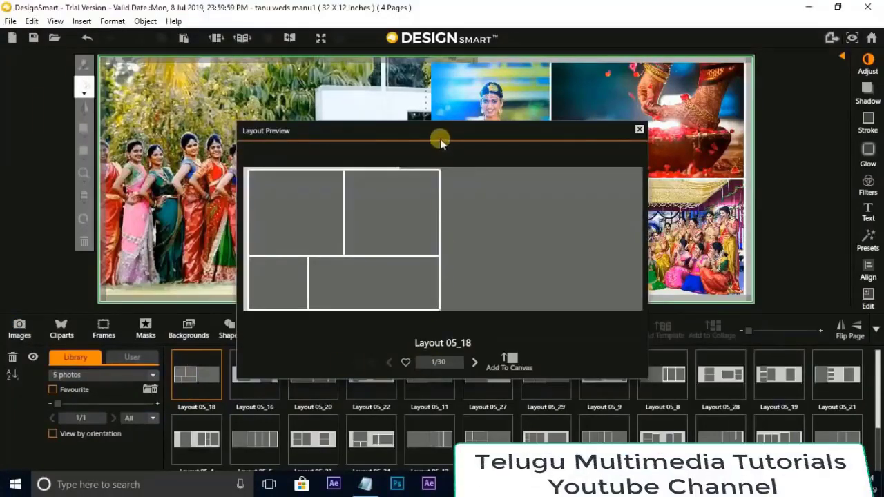
drag(440, 134, 676, 129)
click(745, 357)
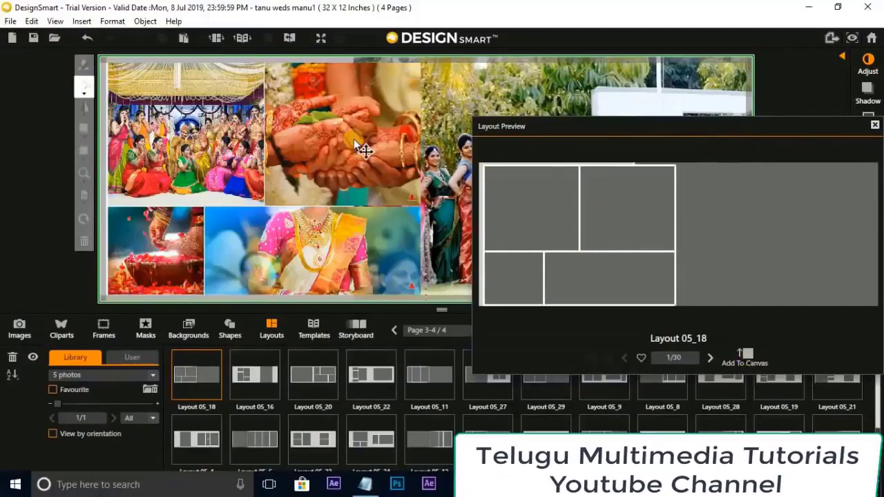
Step: Switch the spread to Layout 05_16 and close the layout preview
drag(539, 128, 271, 225)
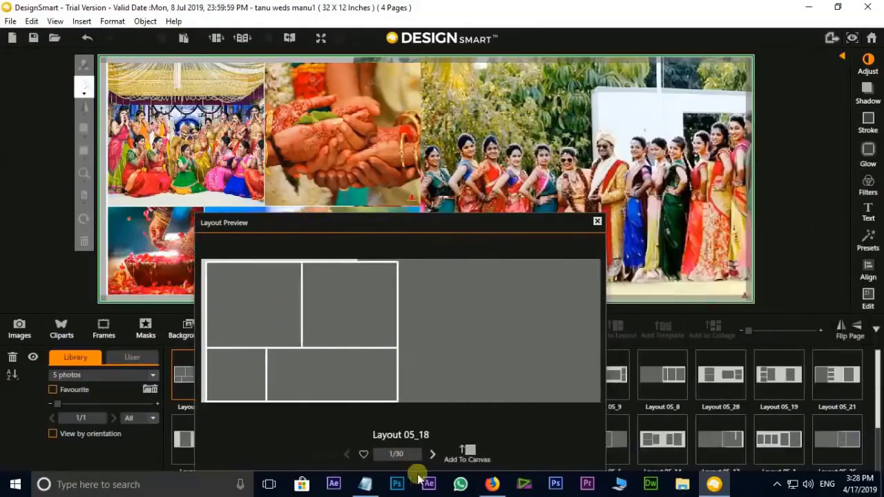
click(431, 453)
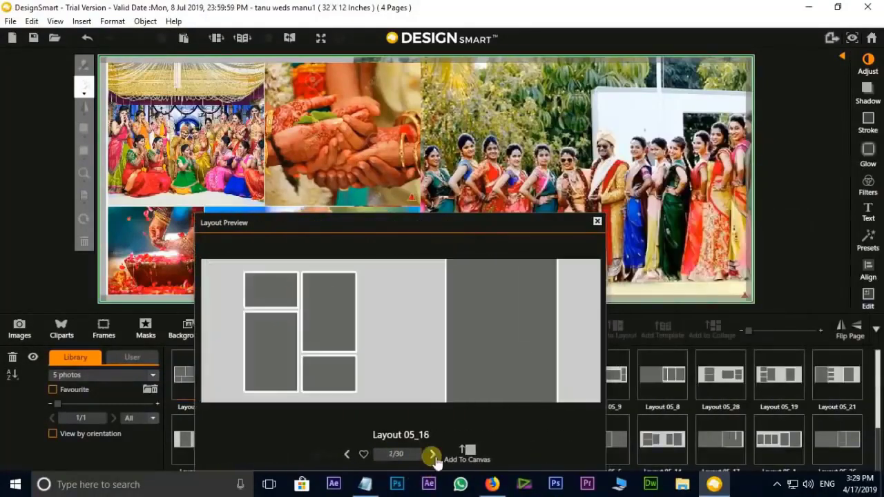
click(469, 453)
drag(447, 238, 511, 239)
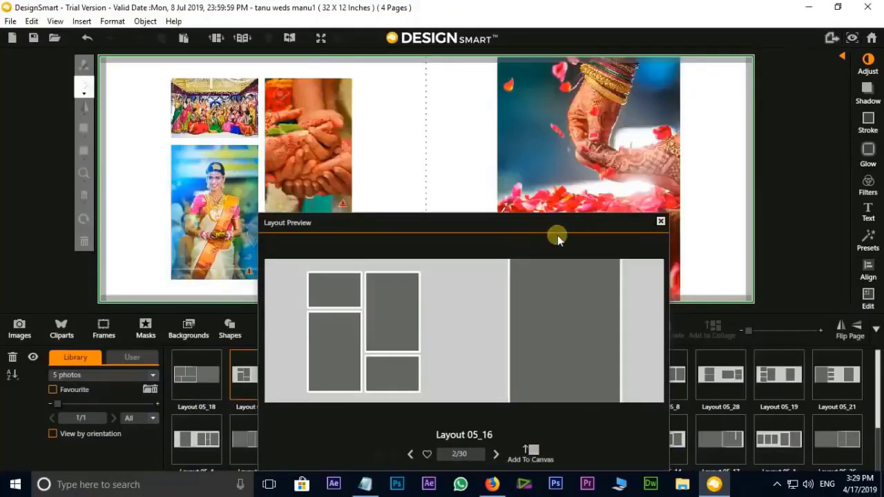
click(660, 222)
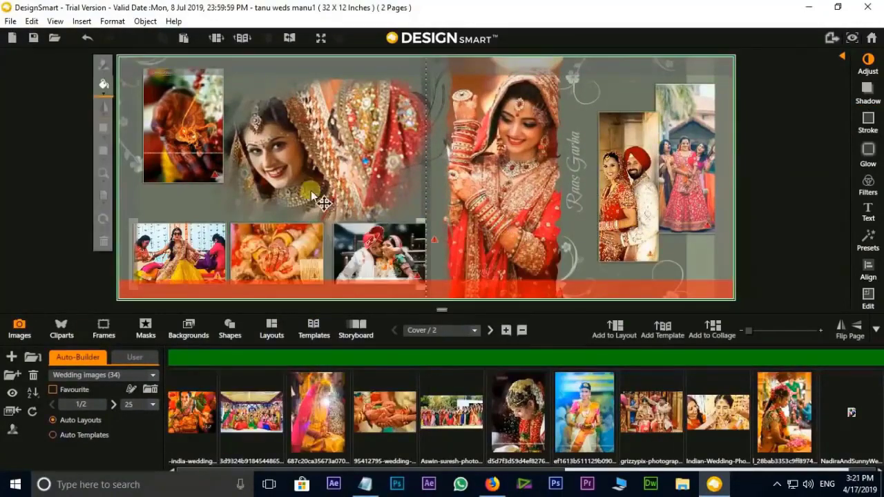
Step: Apply Layout 05_29 to the spread and select the bride and hands photos
click(582, 133)
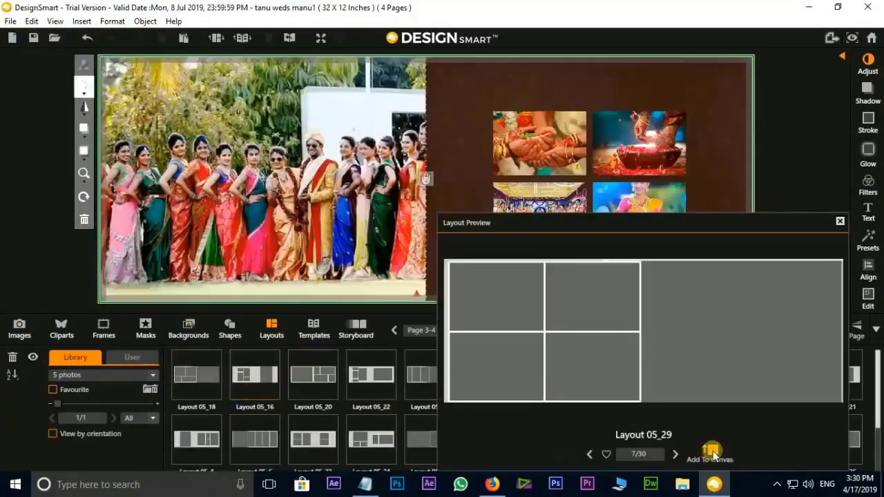
click(711, 454)
click(306, 224)
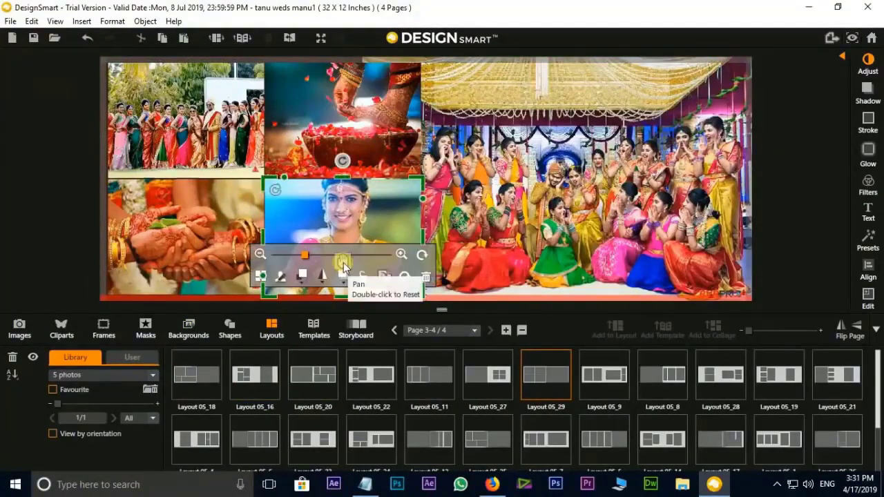
click(221, 226)
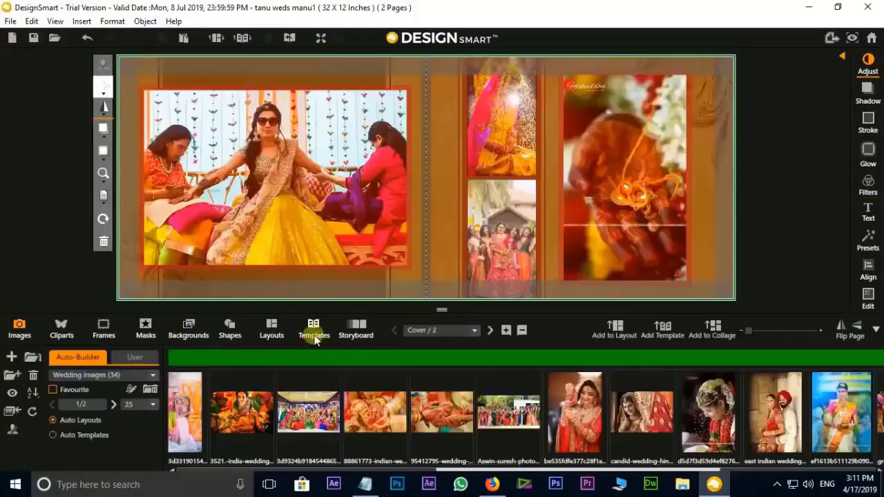
Step: Apply the Vector_style_03 template, chosen from all categories, to the cover spread
click(314, 330)
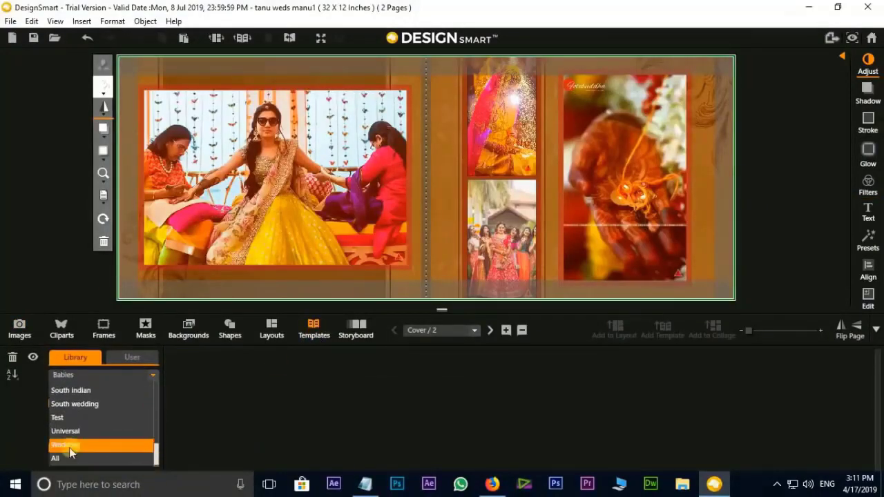
click(58, 460)
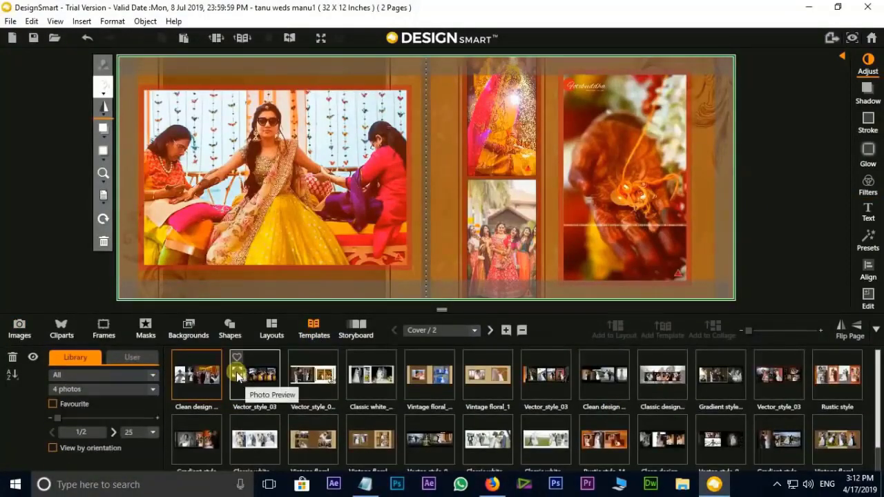
click(238, 375)
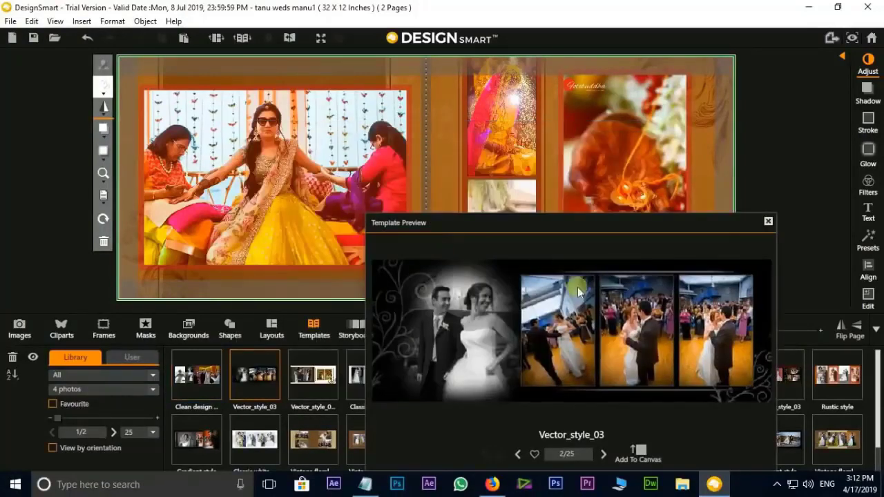
drag(542, 229, 427, 179)
click(528, 402)
mouse_move(457, 277)
mouse_down()
mouse_move(486, 220)
mouse_move(599, 143)
mouse_up()
Step: Switch the cover to the Gradient style template, then reposition and place a wedding photo in its frame
click(672, 374)
click(671, 375)
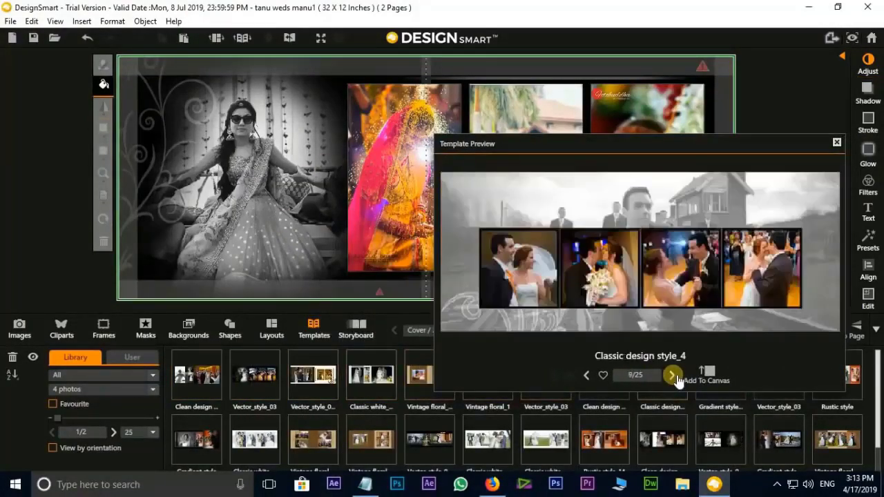
click(672, 375)
click(706, 375)
click(297, 137)
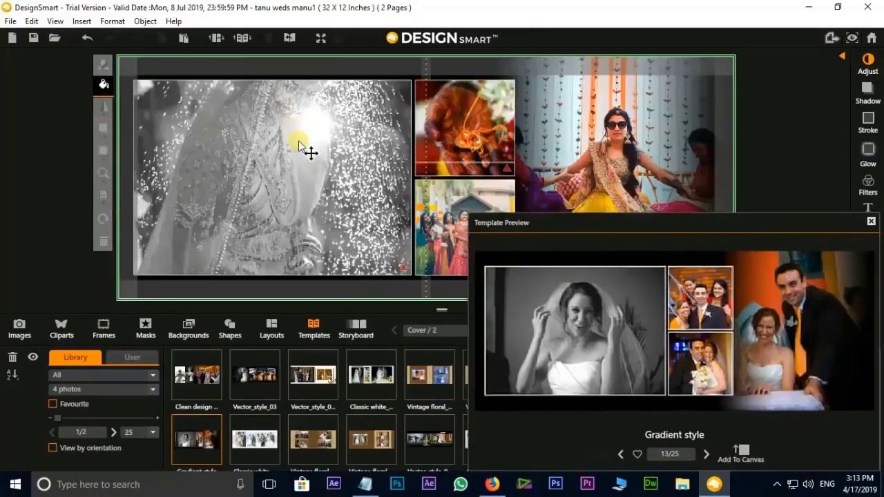
drag(273, 221, 312, 212)
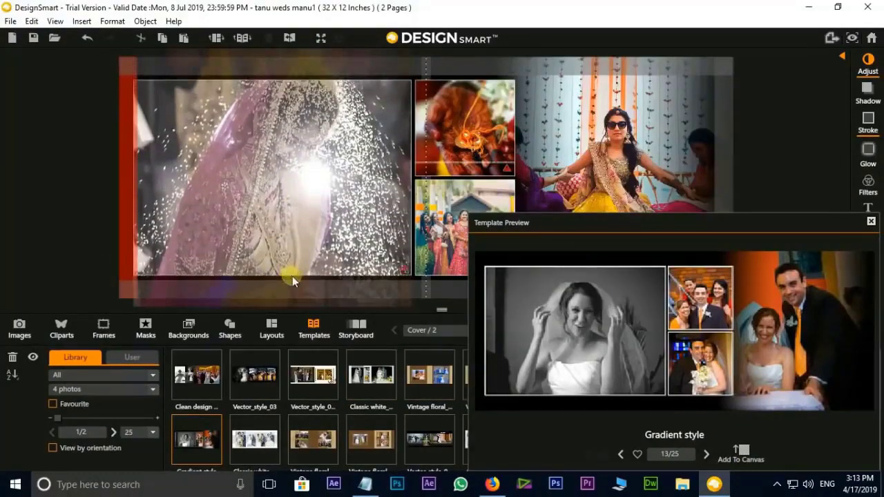
click(312, 213)
click(20, 328)
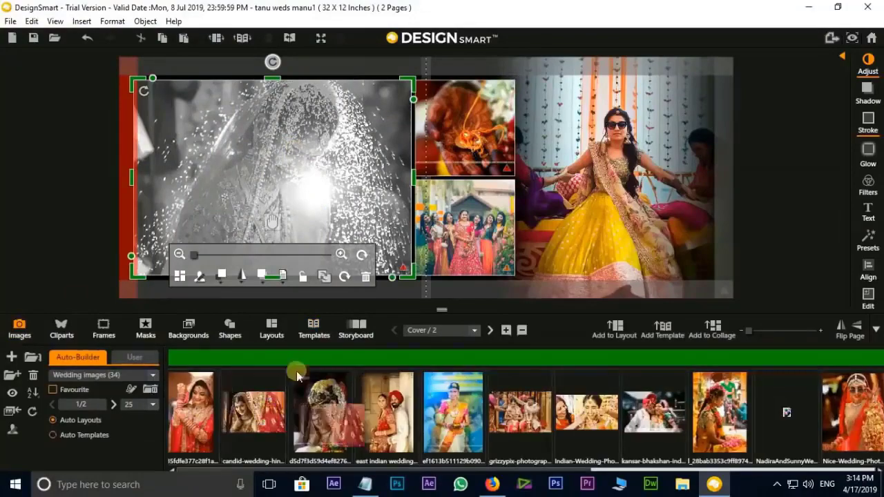
drag(295, 373, 306, 144)
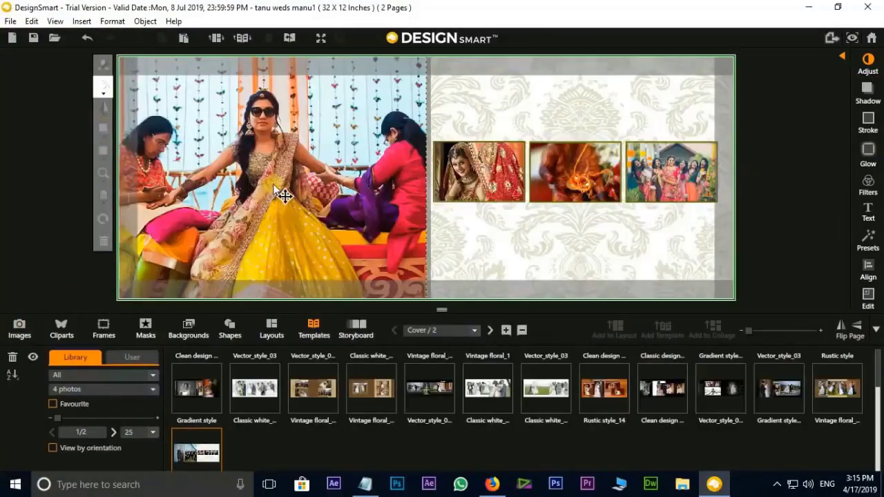
Step: Place the Love clipart on the spread and put a black frame around the centre photo
click(283, 195)
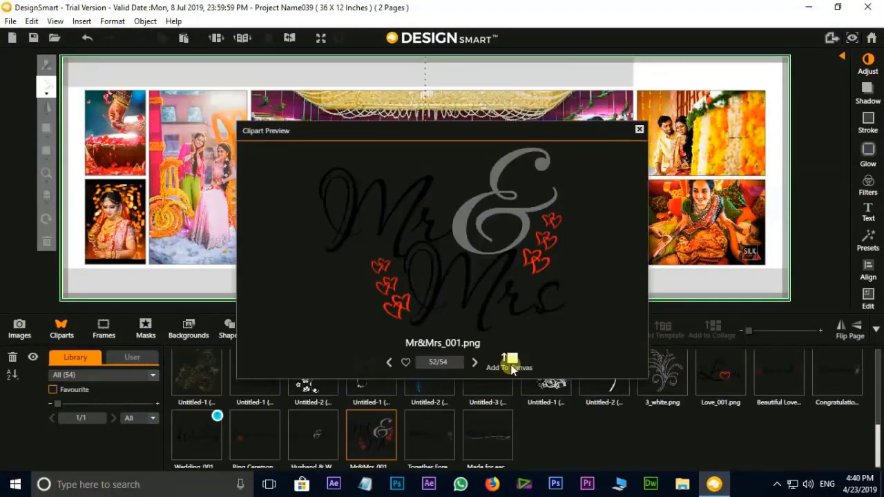
drag(720, 373, 580, 285)
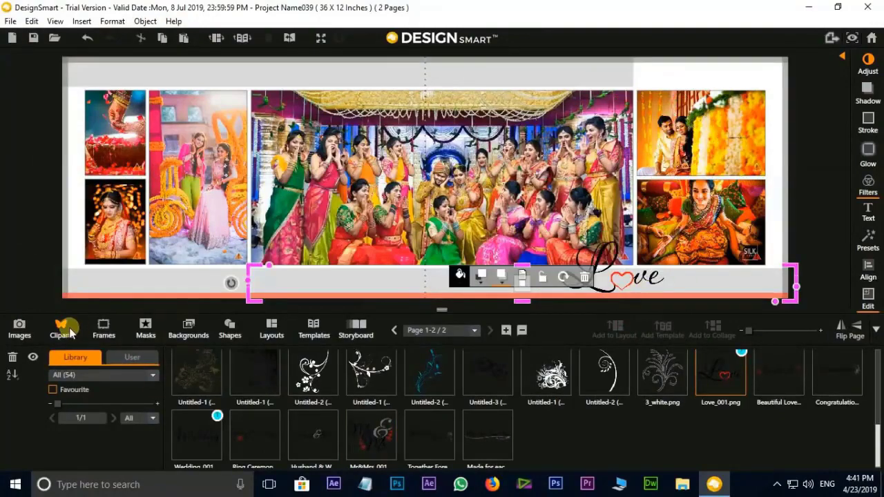
click(103, 330)
click(96, 374)
drag(315, 170, 345, 180)
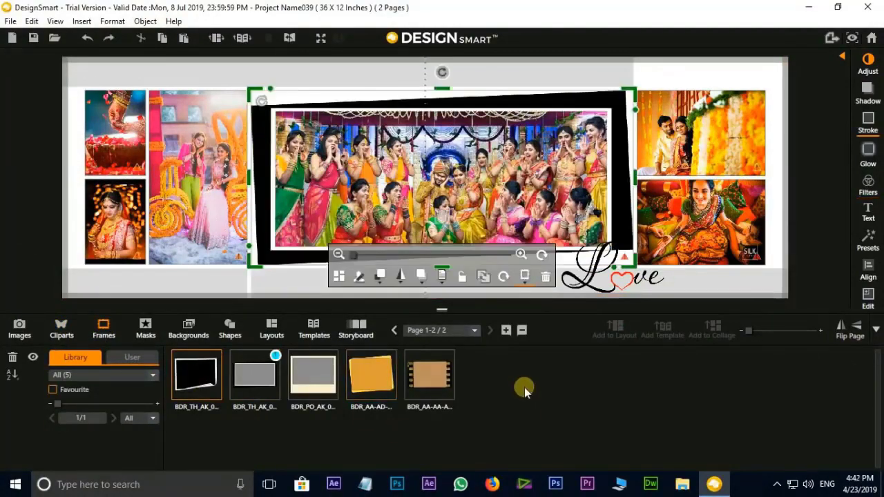
Step: Give the centre photo a ragged brush-edged mask from all mask categories
click(146, 329)
click(104, 374)
click(69, 464)
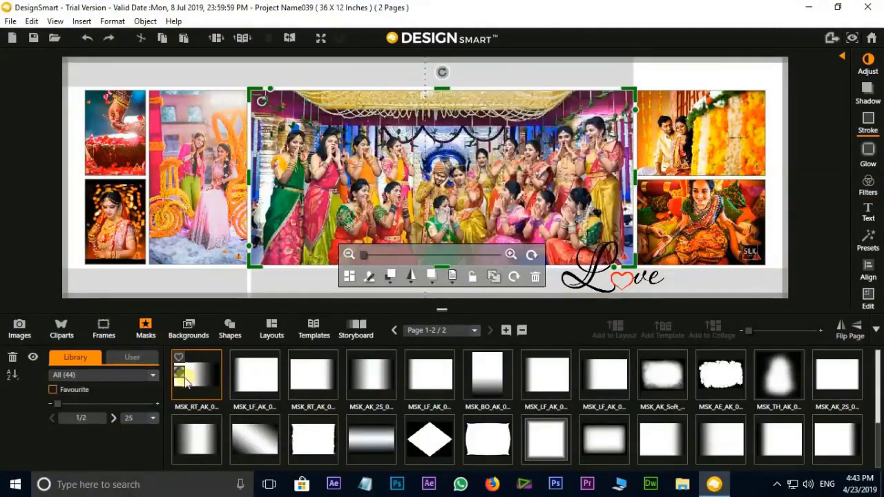
double_click(182, 368)
click(287, 454)
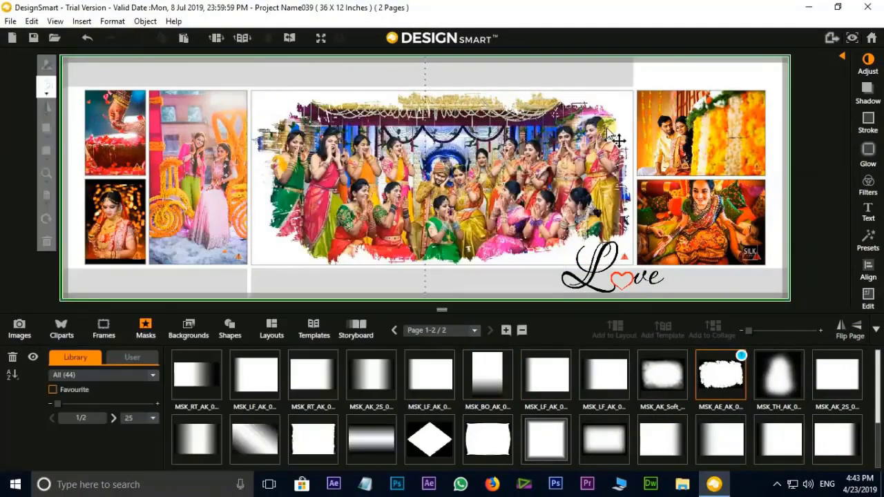